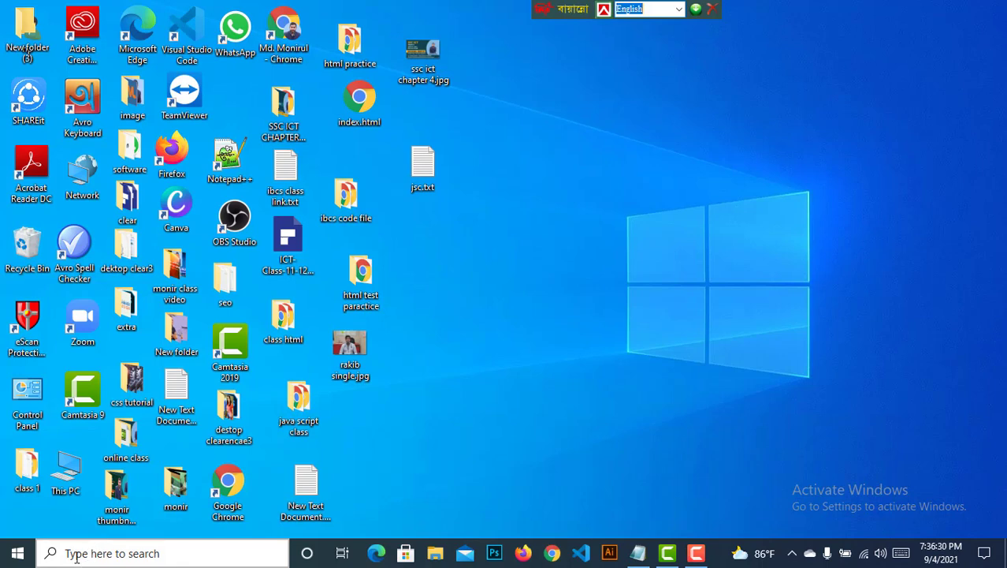
# Open Excel 2016, dismiss the activation notice, and create a blank workbook in a maximized window.
pyautogui.click(73, 554)
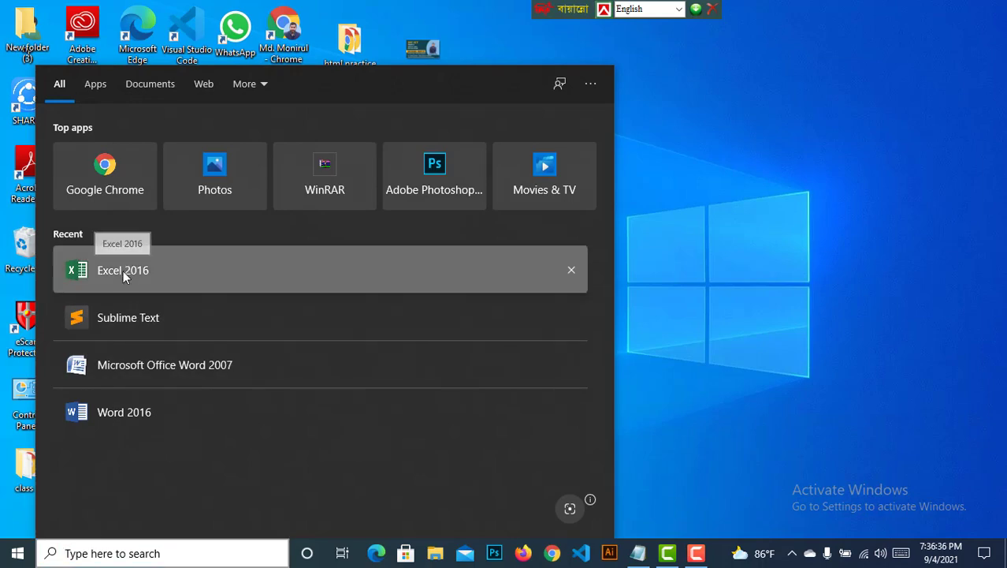
pyautogui.click(123, 271)
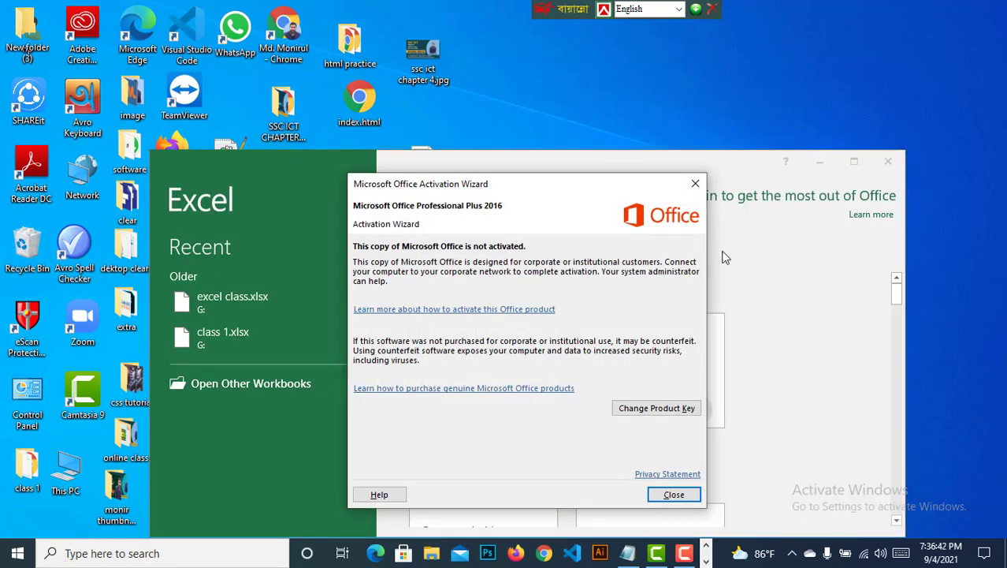
pyautogui.click(672, 495)
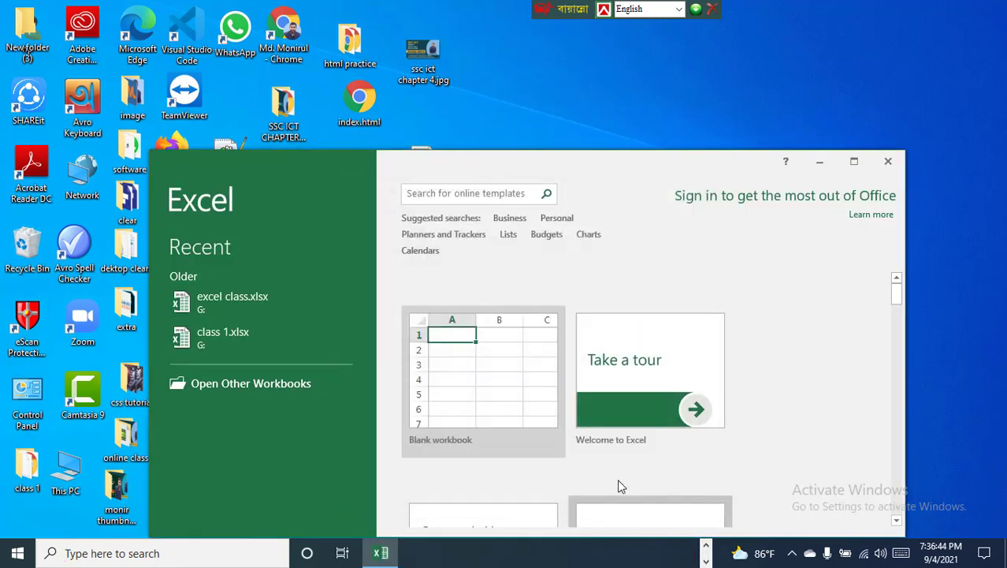
pyautogui.click(473, 390)
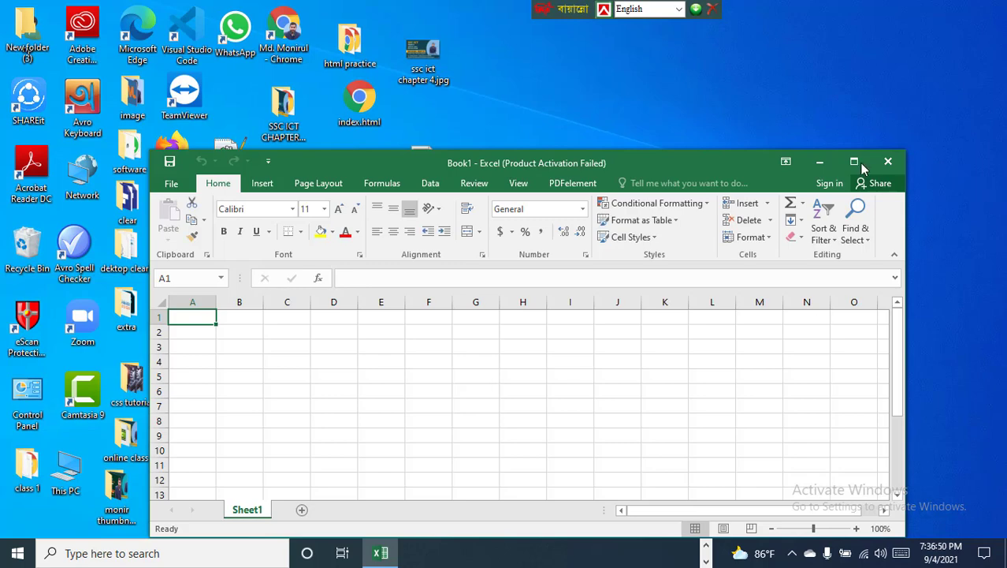
pyautogui.click(851, 163)
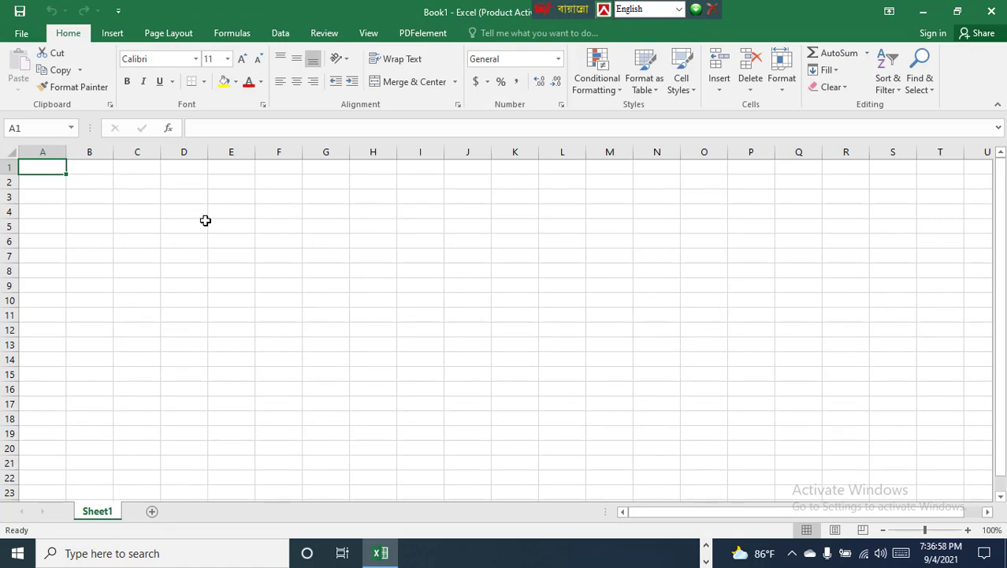
pyautogui.click(131, 168)
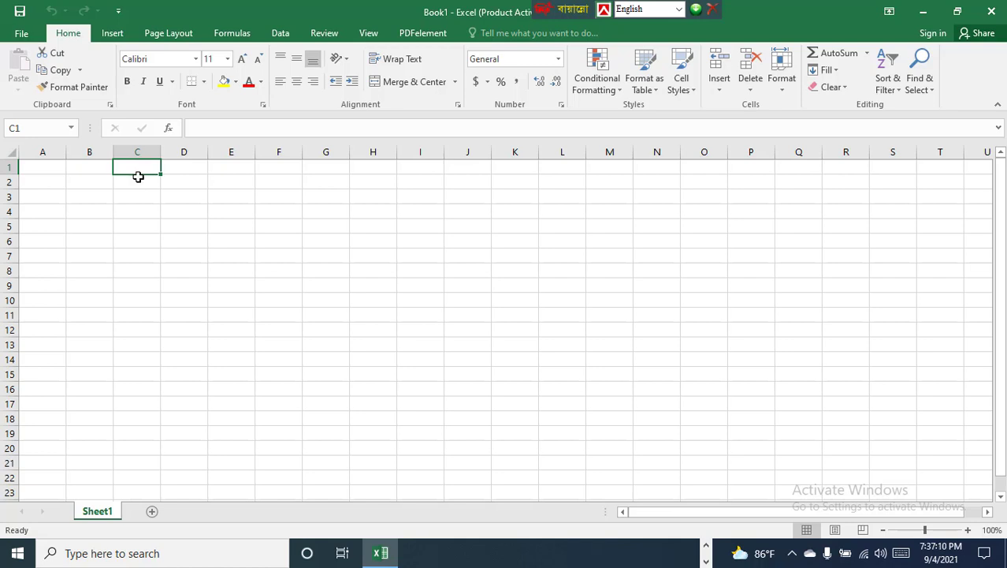
pyautogui.click(679, 8)
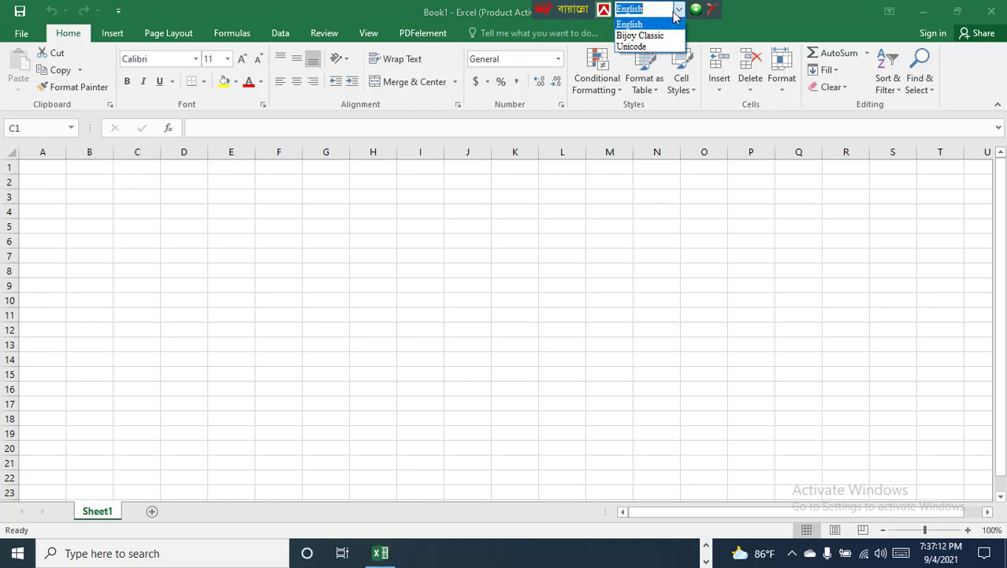
pyautogui.click(646, 37)
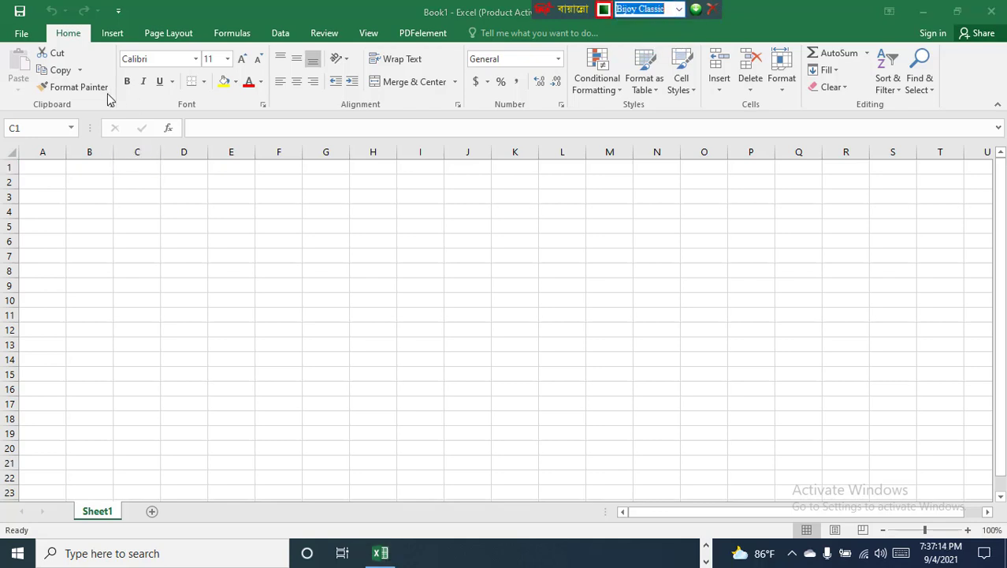
# Format the cell range A1:O21 with the SutonnyMJ font at size 16.
pyautogui.click(197, 61)
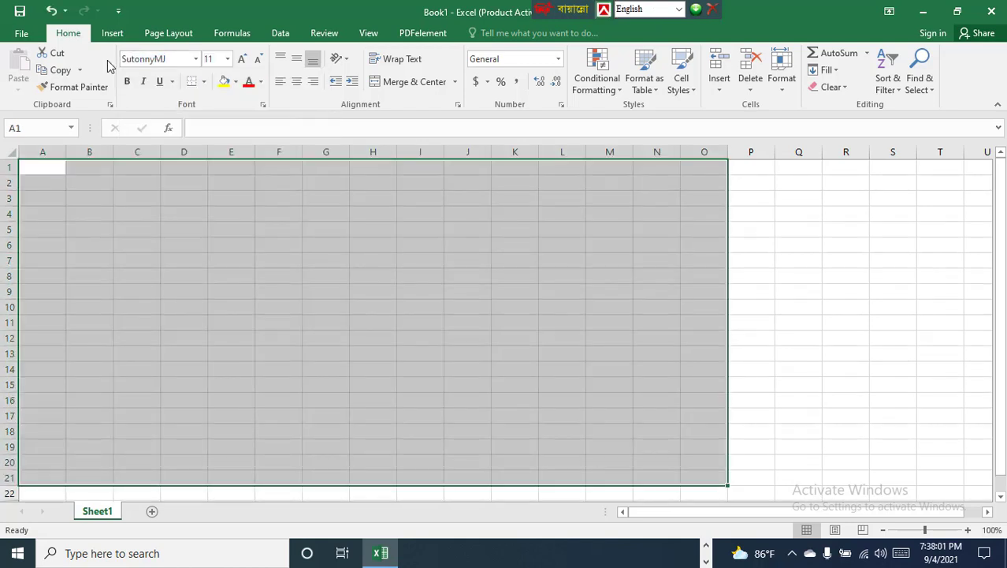
pyautogui.click(227, 60)
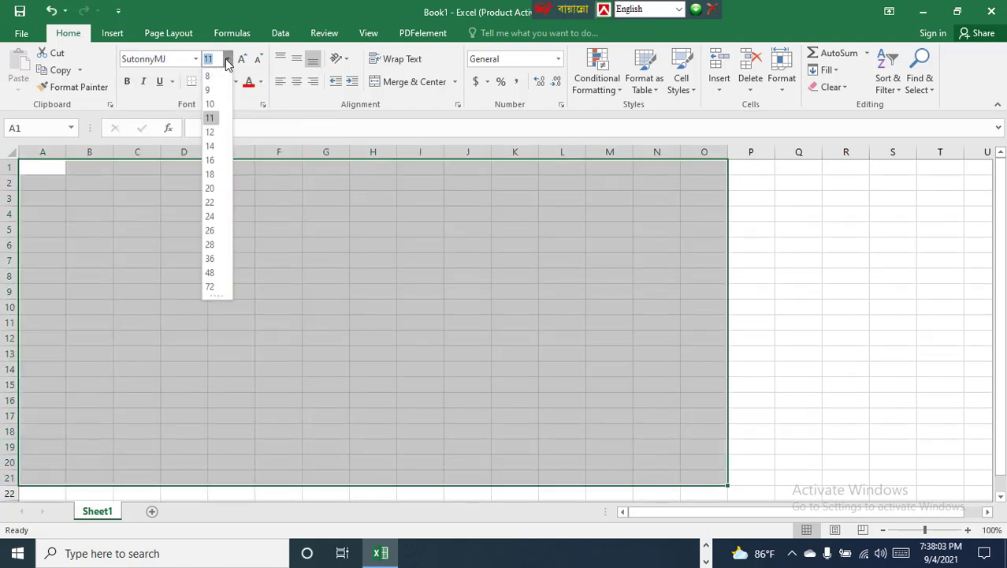
pyautogui.click(218, 161)
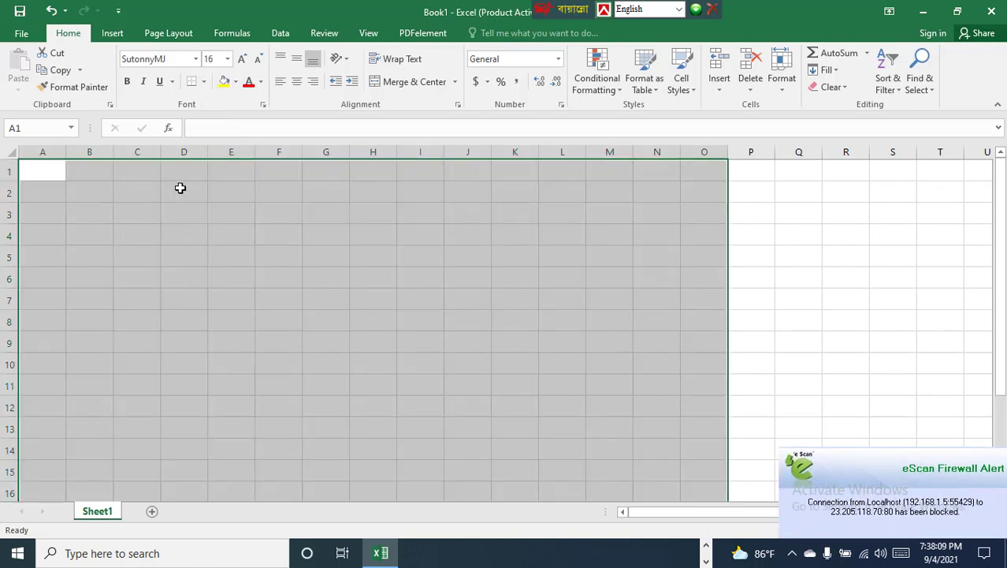
pyautogui.click(180, 187)
pyautogui.click(153, 174)
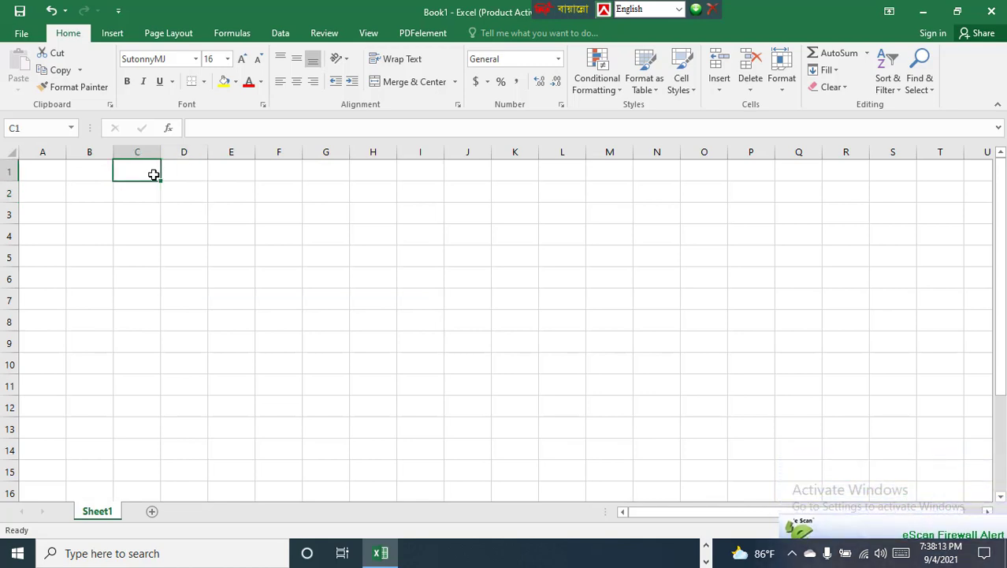
# Switch the keyboard layout to Bijoy Classic and enter the title "মাসিক বাজার খরচ" in cell C1.
pyautogui.click(679, 10)
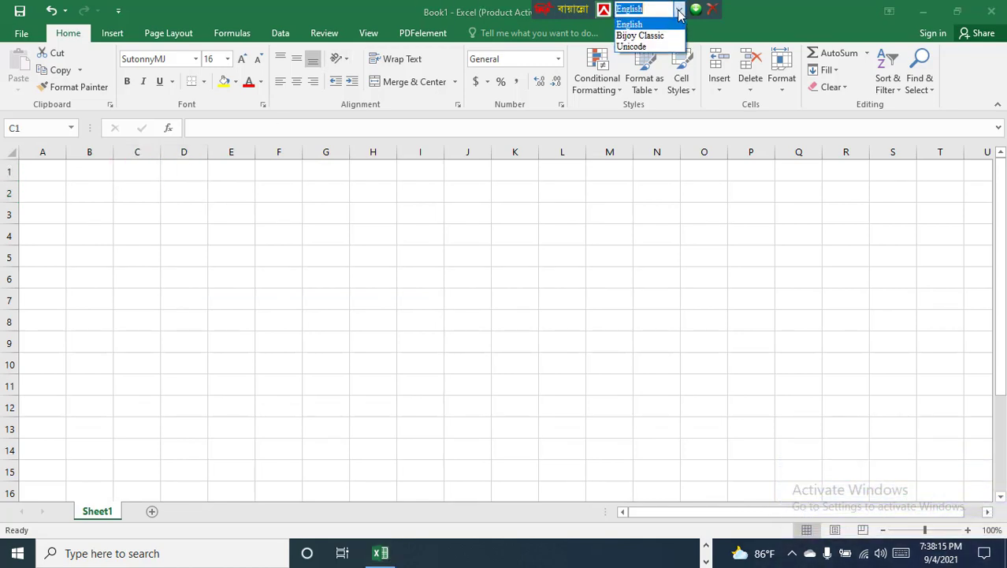
pyautogui.click(661, 36)
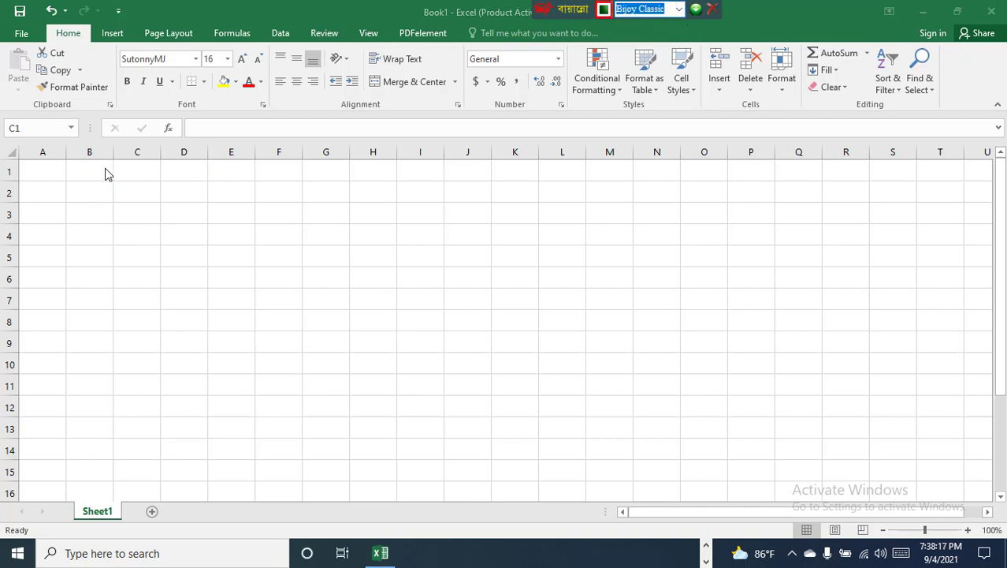
pyautogui.click(136, 171)
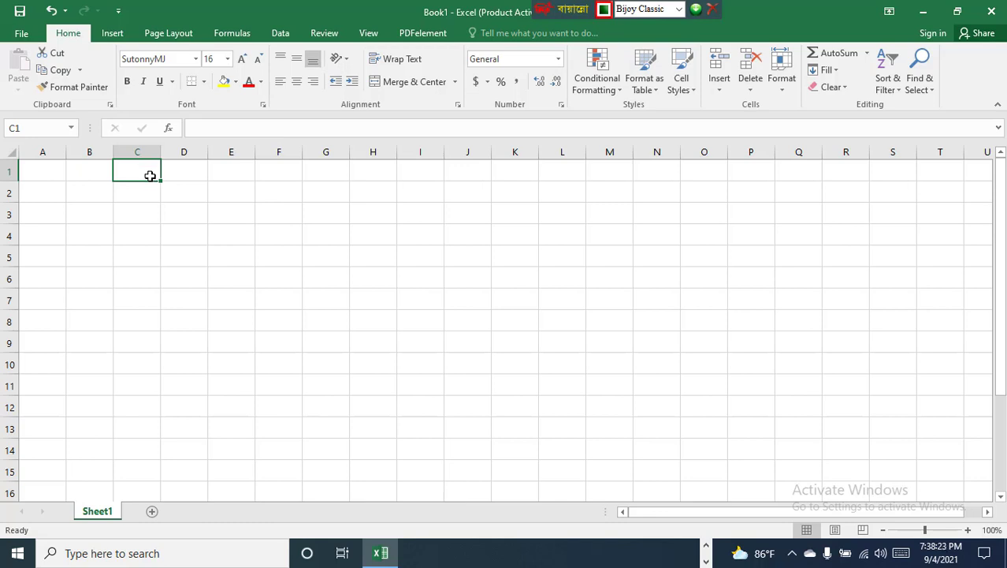
pyautogui.write('gvwmK')
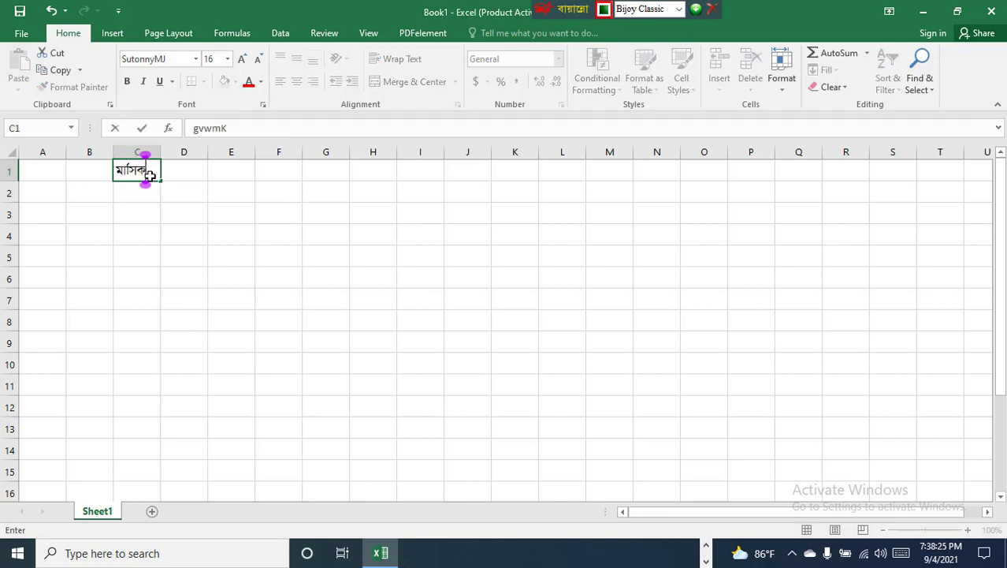
pyautogui.write(' evRvi')
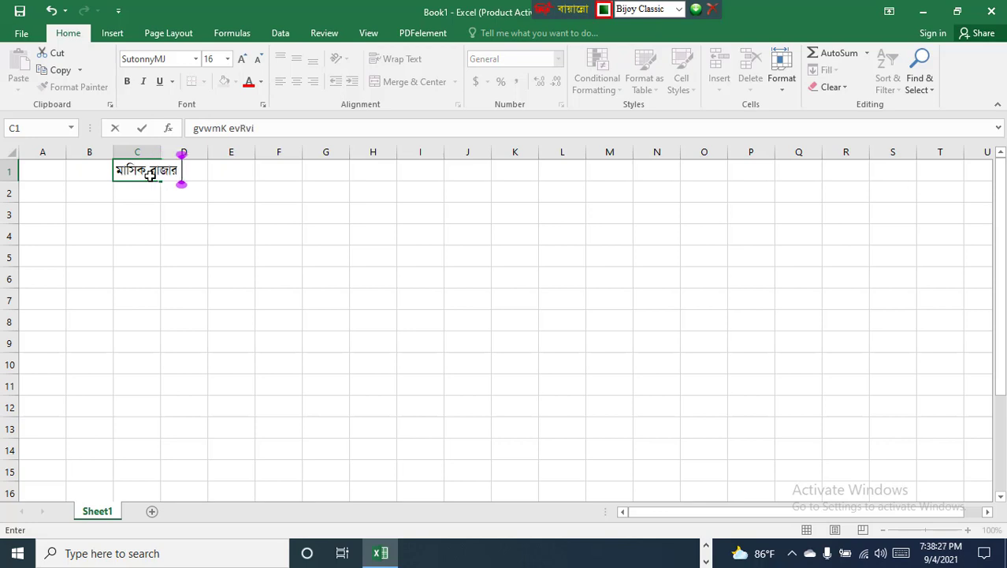
pyautogui.write(' LiP')
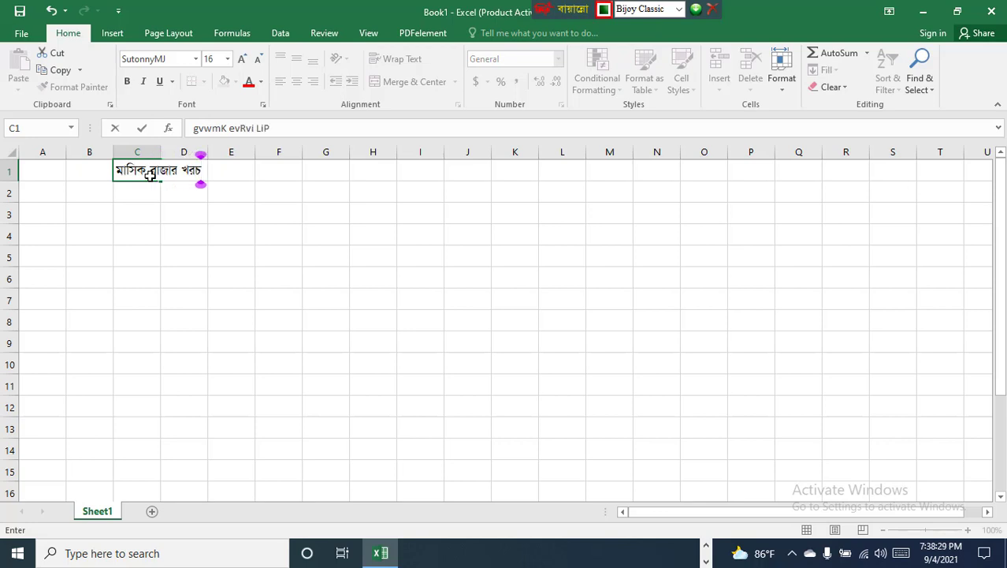
pyautogui.click(211, 189)
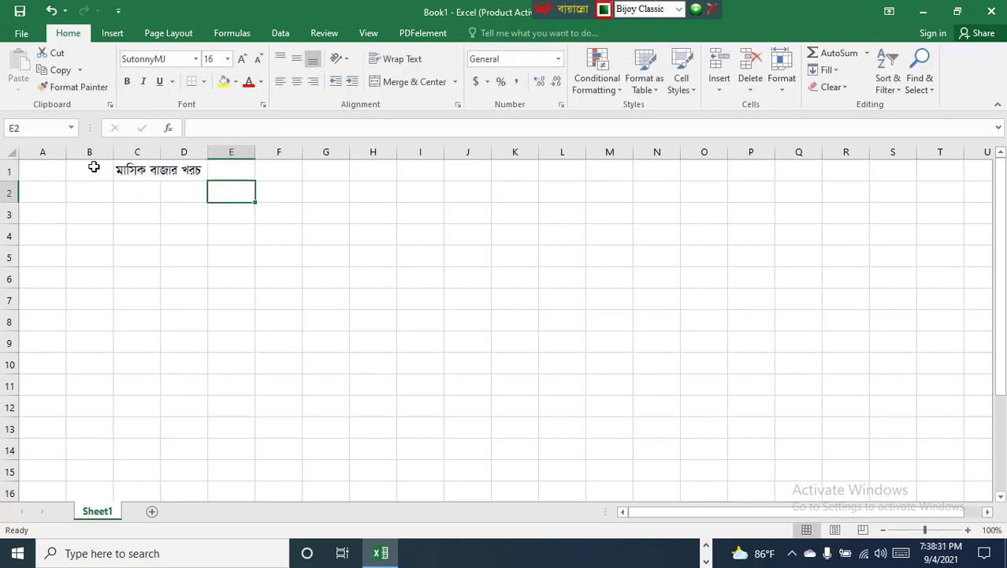
# Merge cells B1 to F1 across and center the title horizontally in the merged cell.
pyautogui.moveTo(86, 169); pyautogui.dragTo(292, 172)
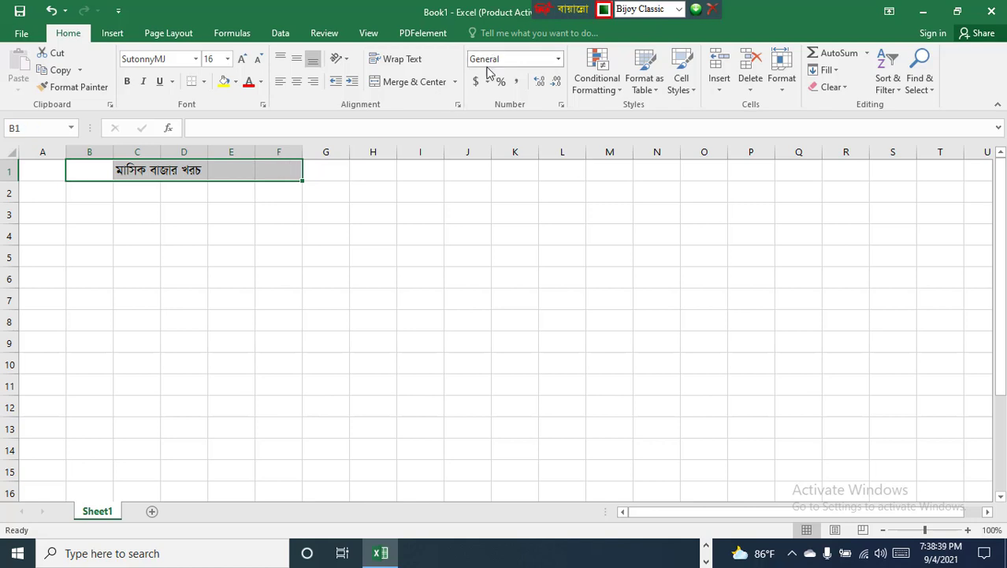
pyautogui.click(455, 82)
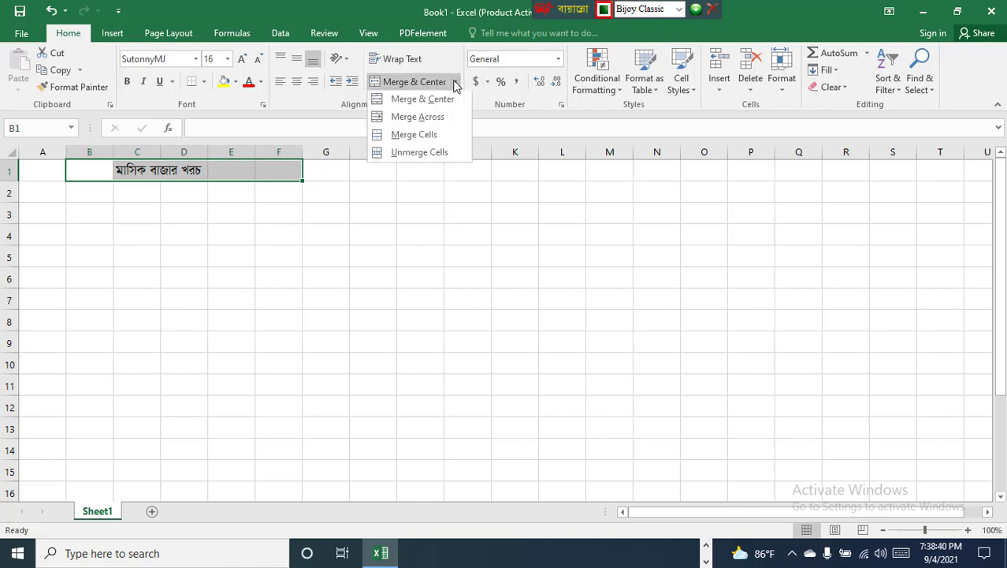
pyautogui.click(434, 120)
pyautogui.click(322, 221)
pyautogui.click(108, 175)
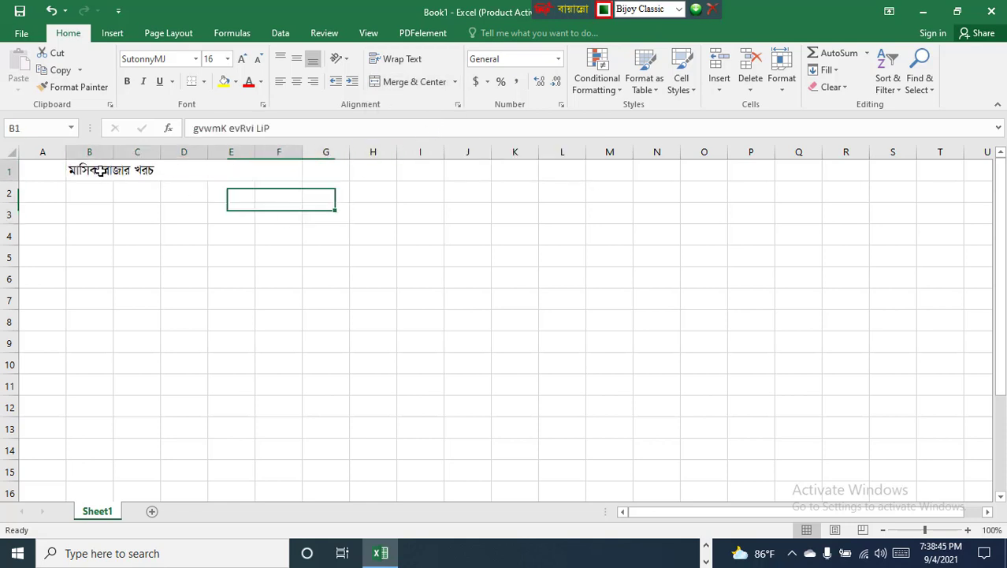
pyautogui.click(298, 85)
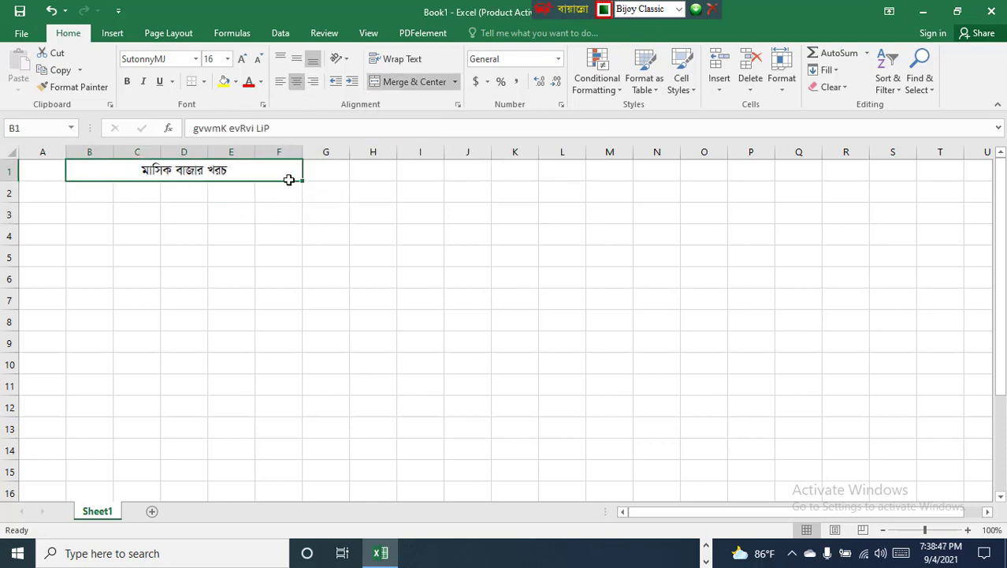
pyautogui.click(274, 221)
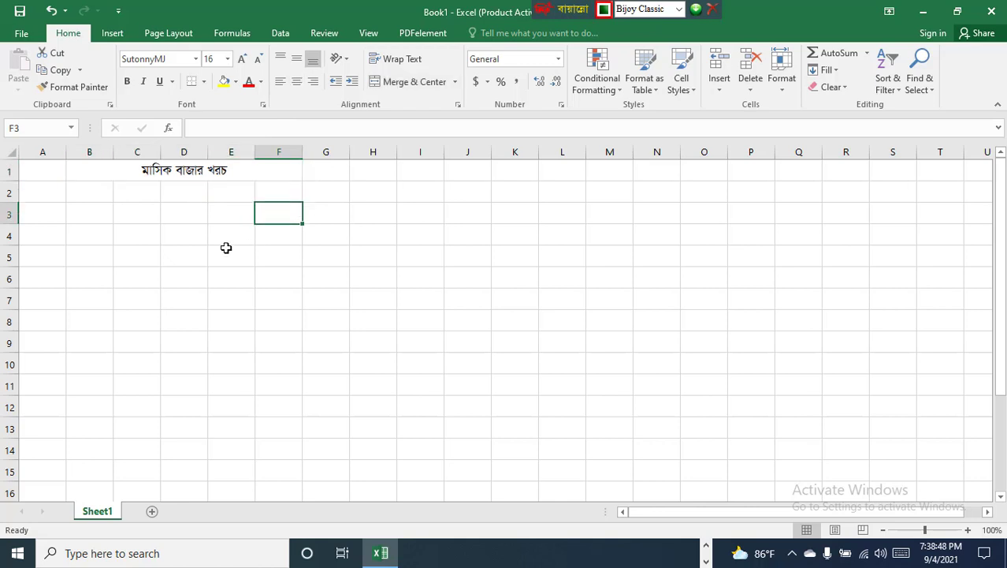
# Enter the heading "দ্রব্যেও নাম" in cell B2 and widen columns B, C and D.
pyautogui.click(84, 195)
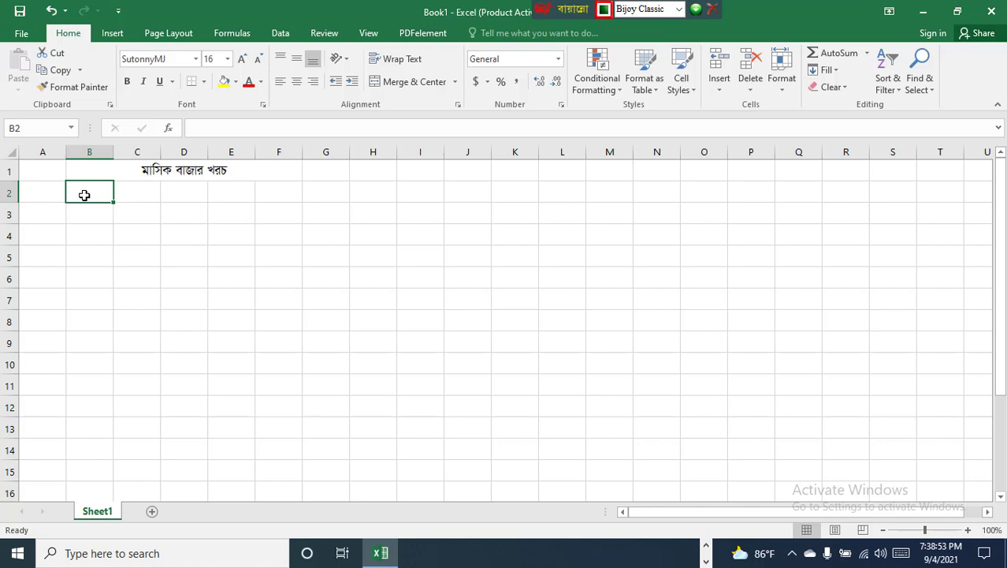
pyautogui.write('দ্র')
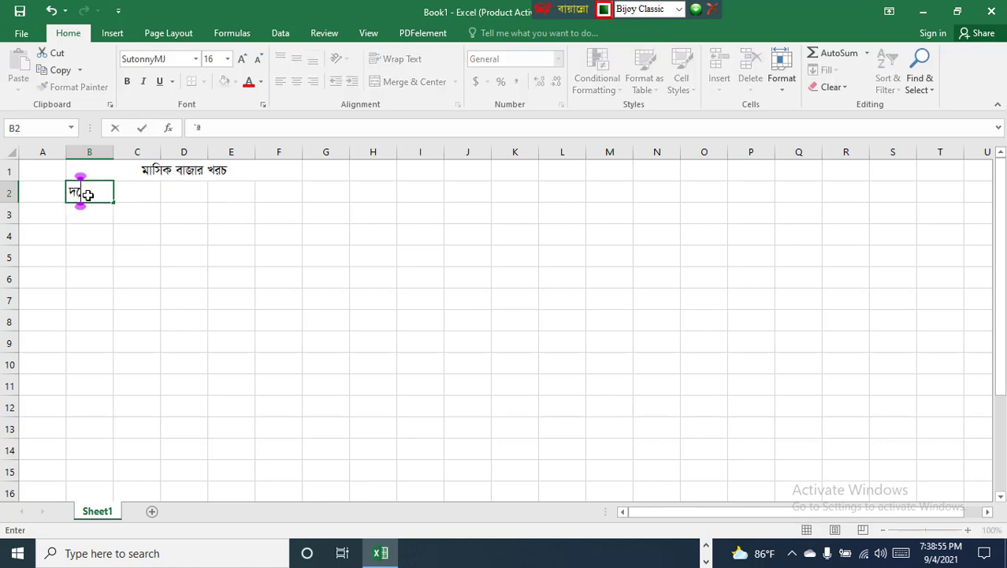
pyautogui.write('েব্যা')
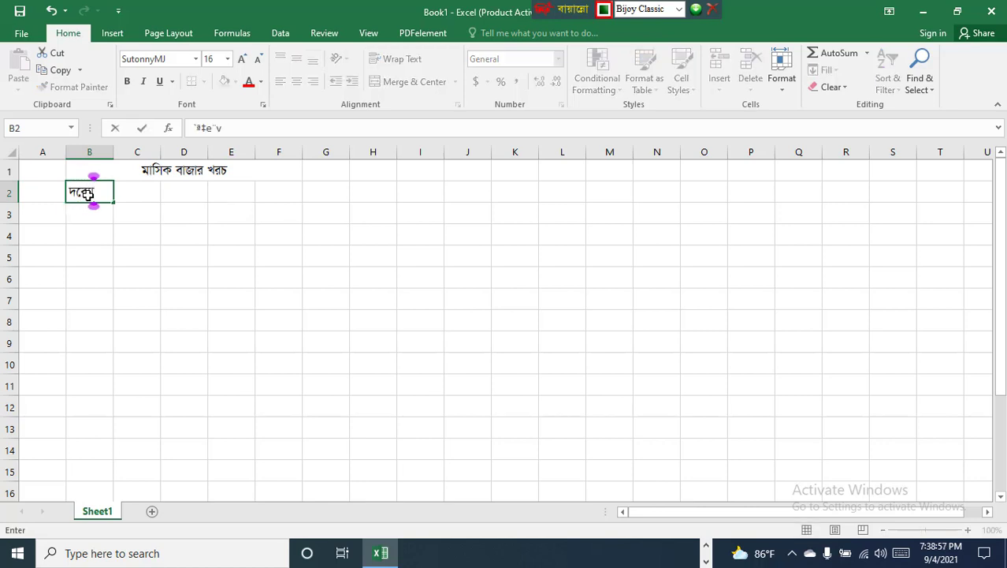
pyautogui.press('BackSpace')
pyautogui.write('ও নাম')
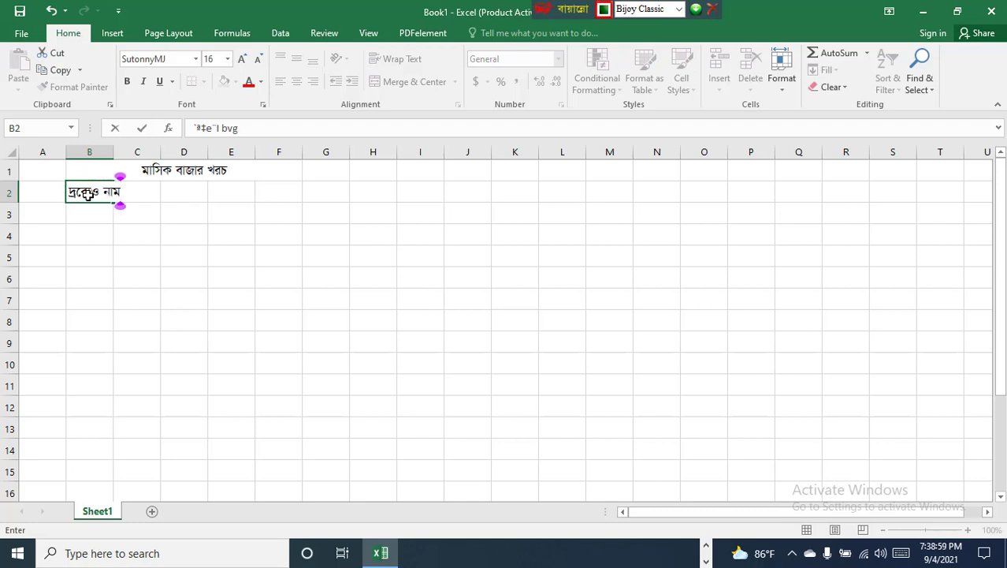
pyautogui.click(137, 196)
pyautogui.click(125, 276)
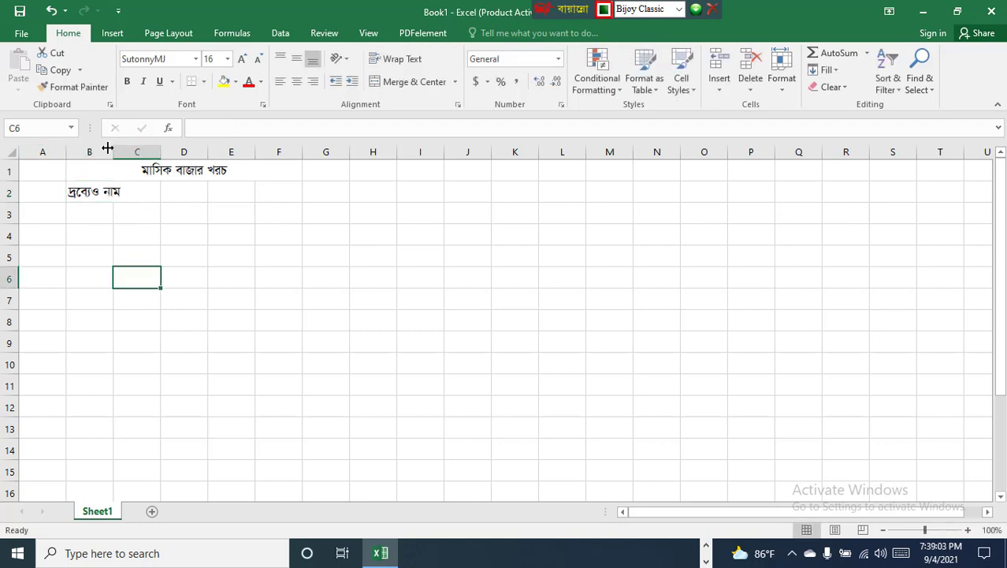
pyautogui.moveTo(108, 148); pyautogui.dragTo(273, 154)
# Enter the heading "দাম (টাকা)" in cell C2.
pyautogui.click(183, 193)
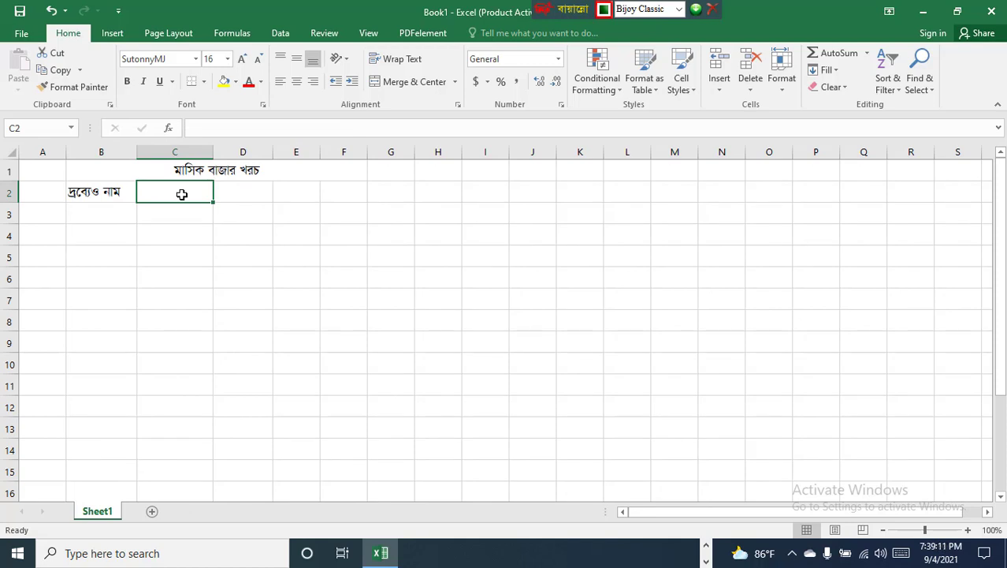
pyautogui.write('`v')
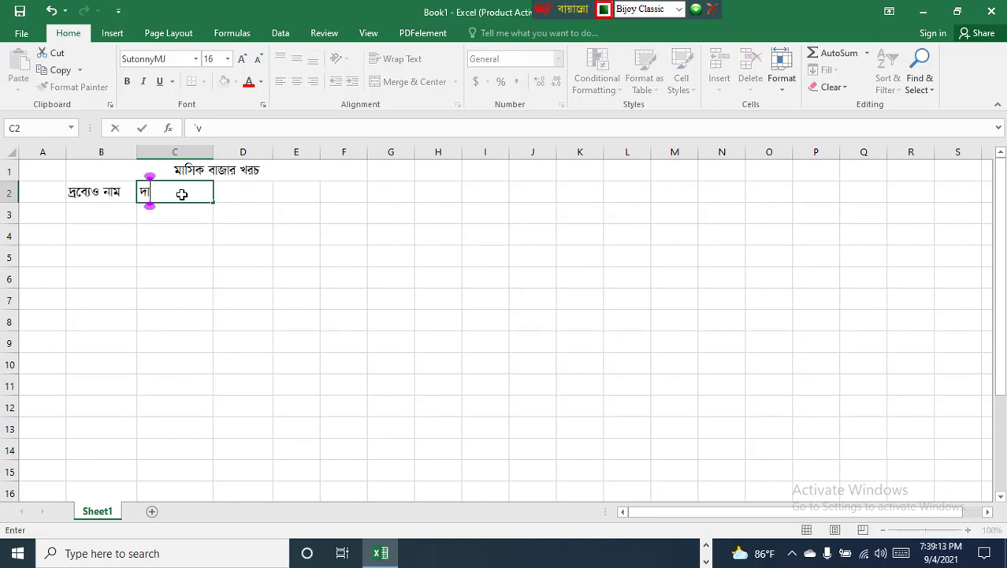
pyautogui.write('g (UvKv')
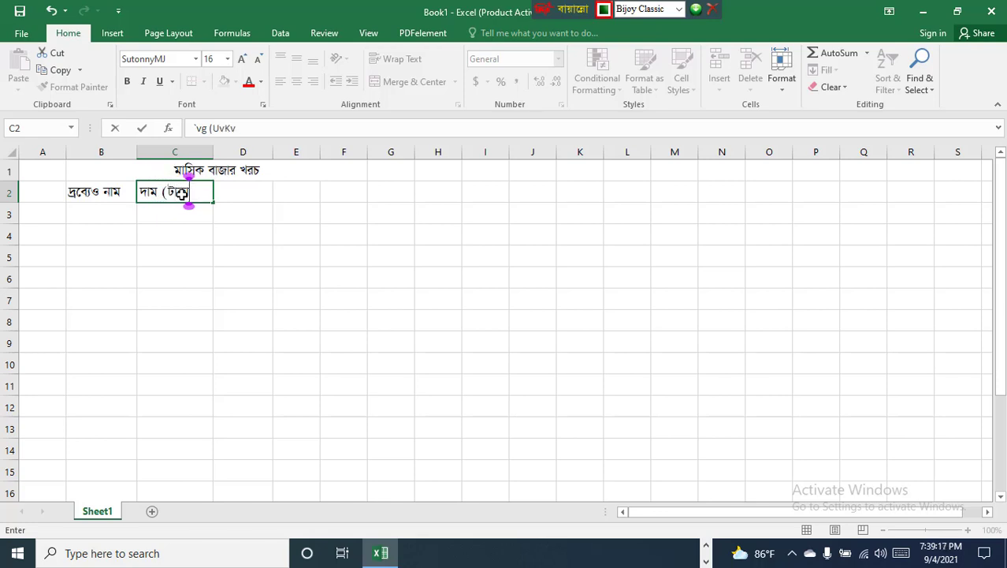
pyautogui.write(')')
pyautogui.press('Tab')
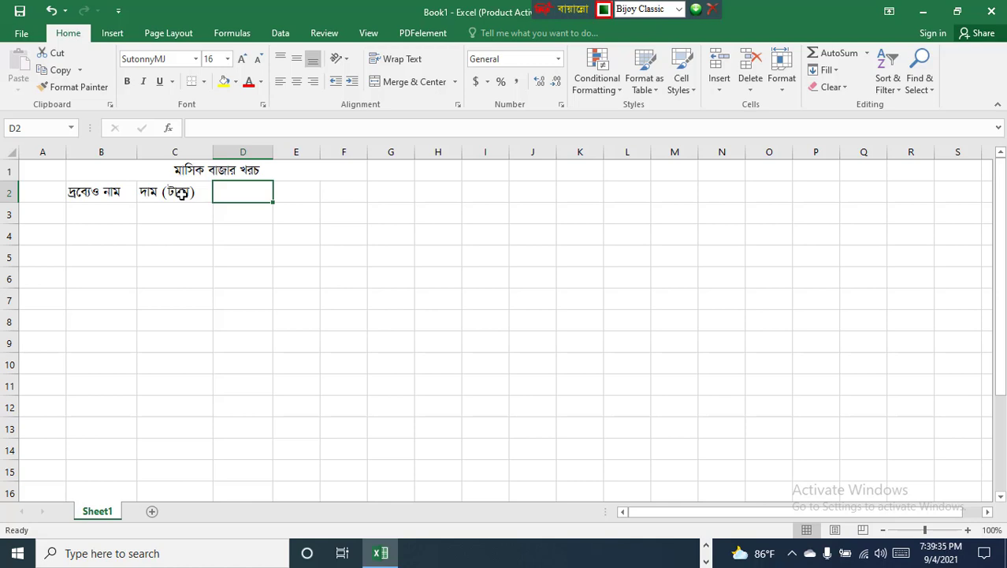
# Enter the heading "পরিমাণ কেজি)" in cell D2 and widen columns D and E.
pyautogui.write('v‡I')
pyautogui.press('BackSpace')
pyautogui.press('BackSpace')
pyautogui.press('BackSpace')
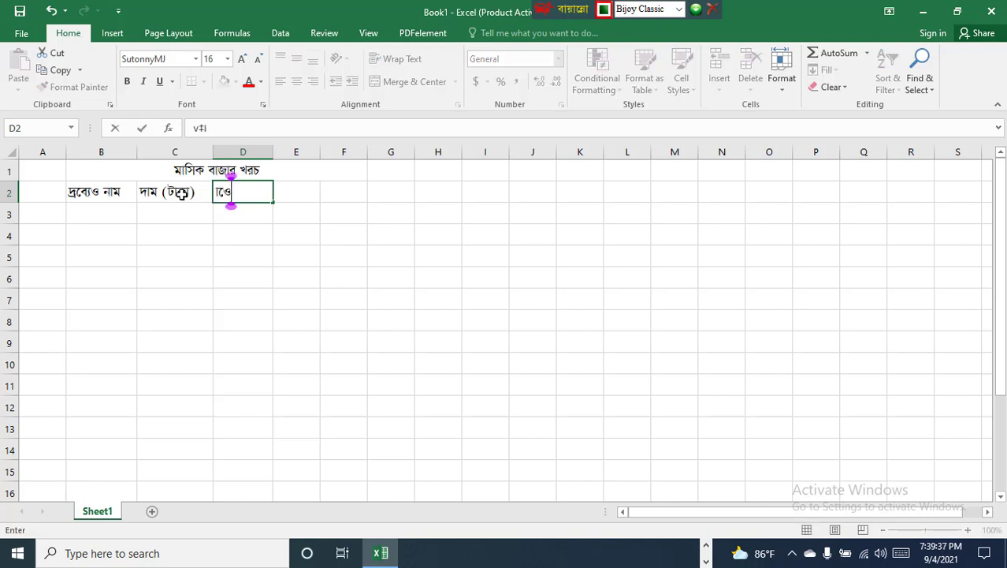
pyautogui.press('BackSpace')
pyautogui.write('cwigvY')
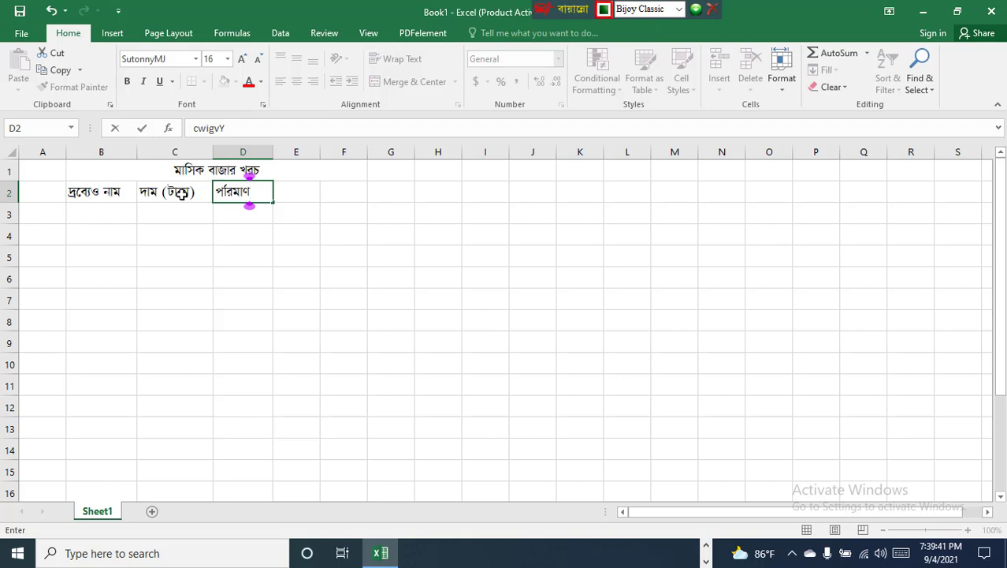
pyautogui.write(' (')
pyautogui.press('BackSpace')
pyautogui.write('†Kw')
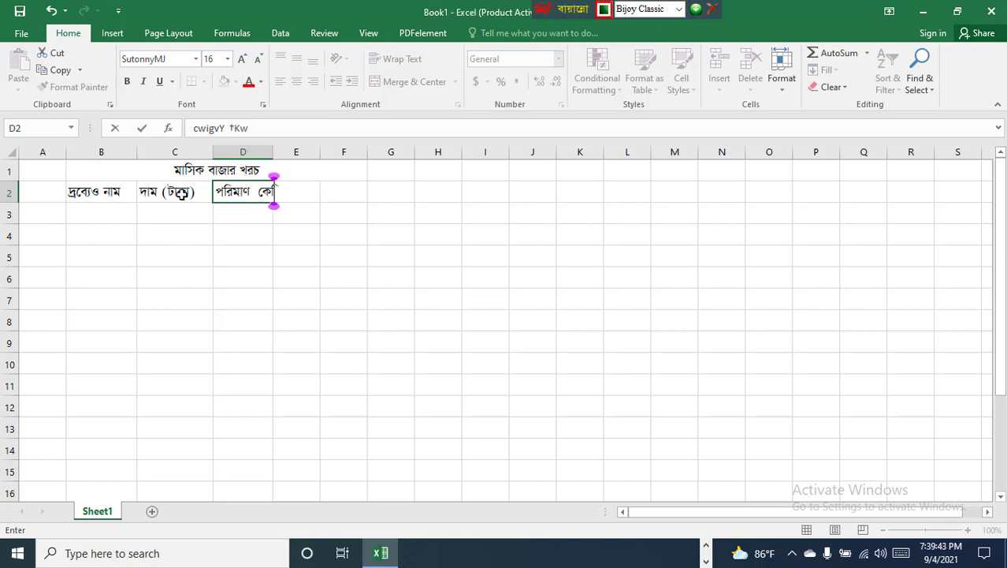
pyautogui.write('R)')
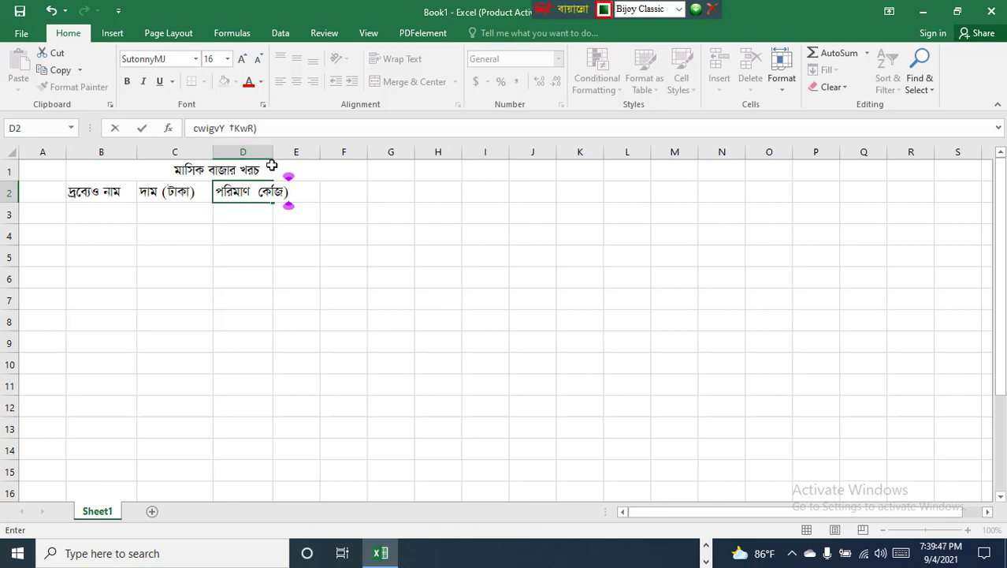
pyautogui.click(315, 235)
pyautogui.moveTo(273, 155); pyautogui.dragTo(387, 154)
# Enter the heading "খরচ" in cell E2 and correct the heading in B2 to "দ্রব্যের নাম".
pyautogui.click(324, 194)
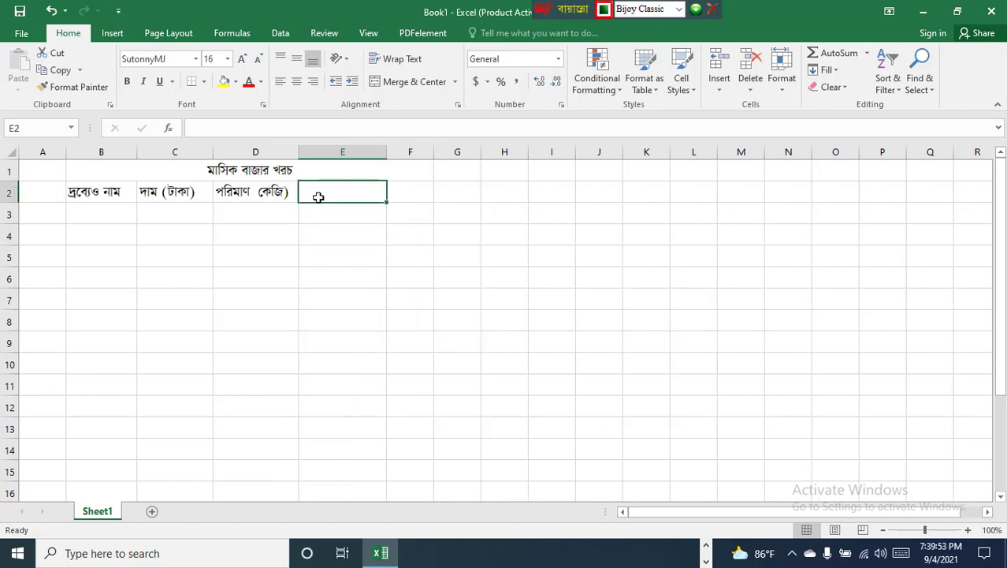
pyautogui.write('খরচ')
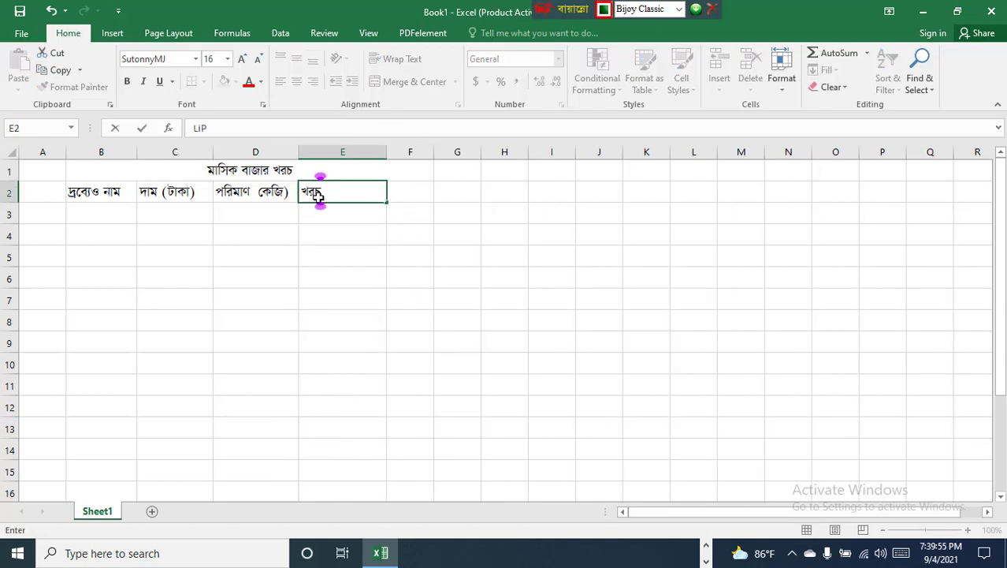
pyautogui.doubleClick(96, 191)
pyautogui.write('র')
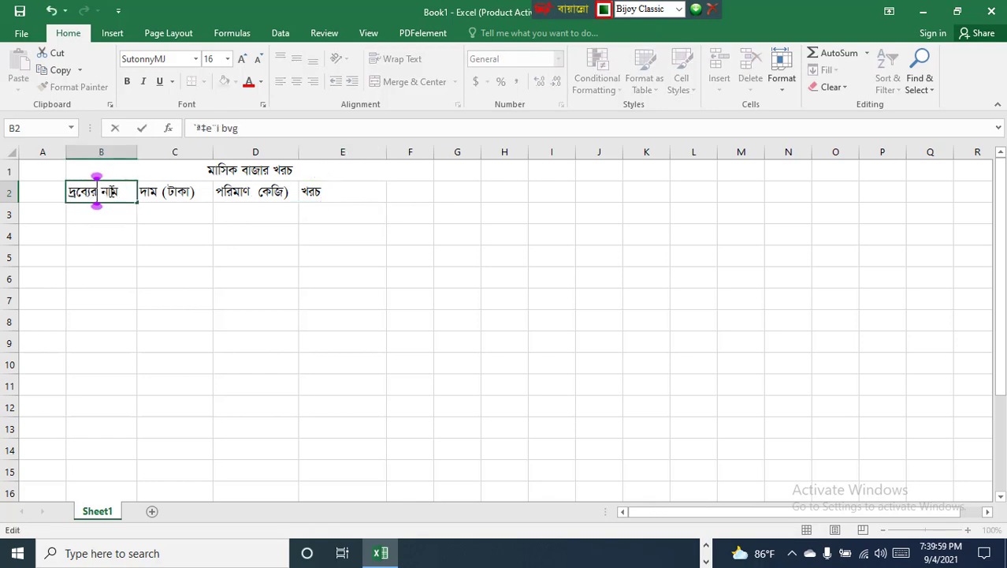
# List the items "চাল", "ডাল" and "পেয়াজ" in cells B3 to B5.
pyautogui.click(83, 215)
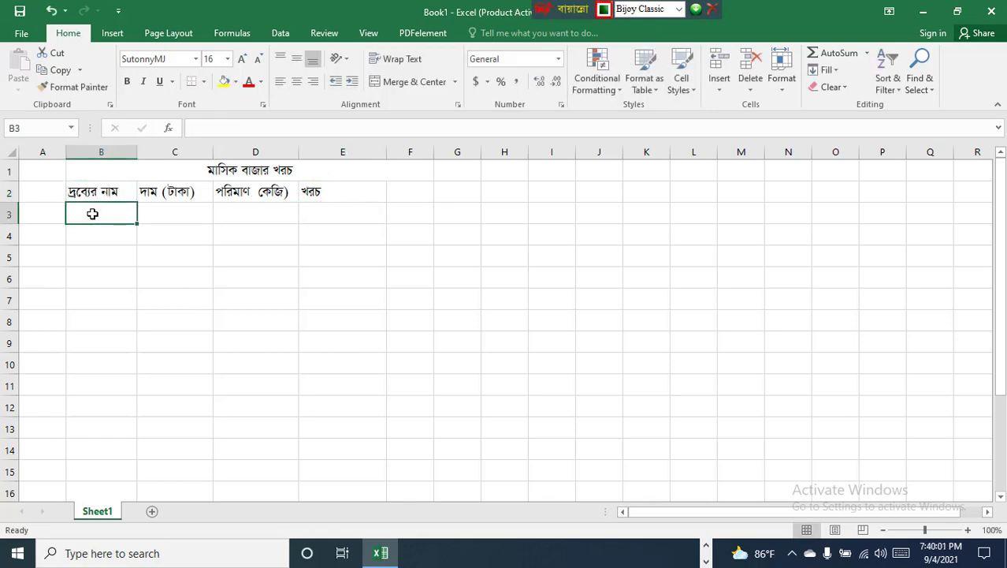
pyautogui.write('Pvj')
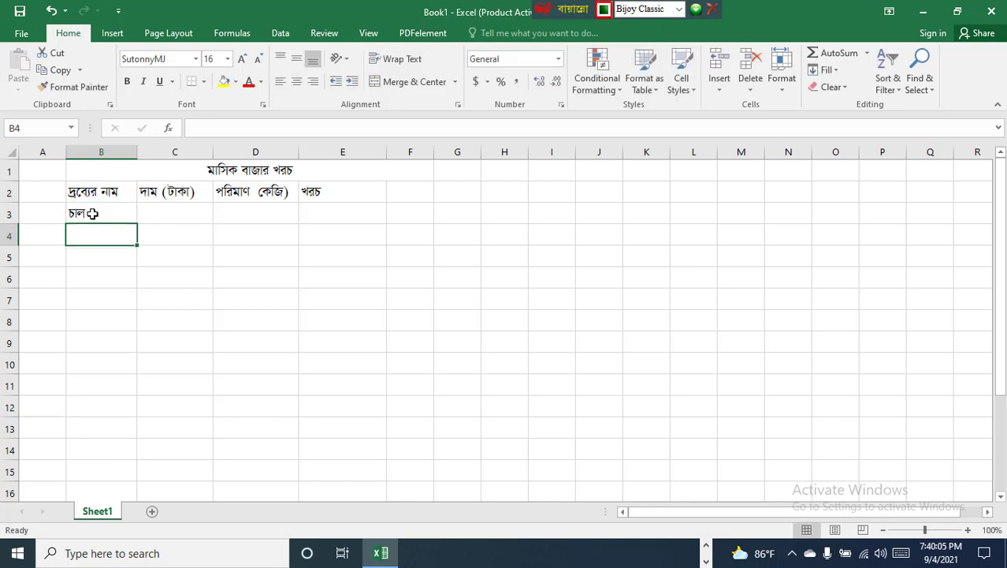
pyautogui.write('Wvj')
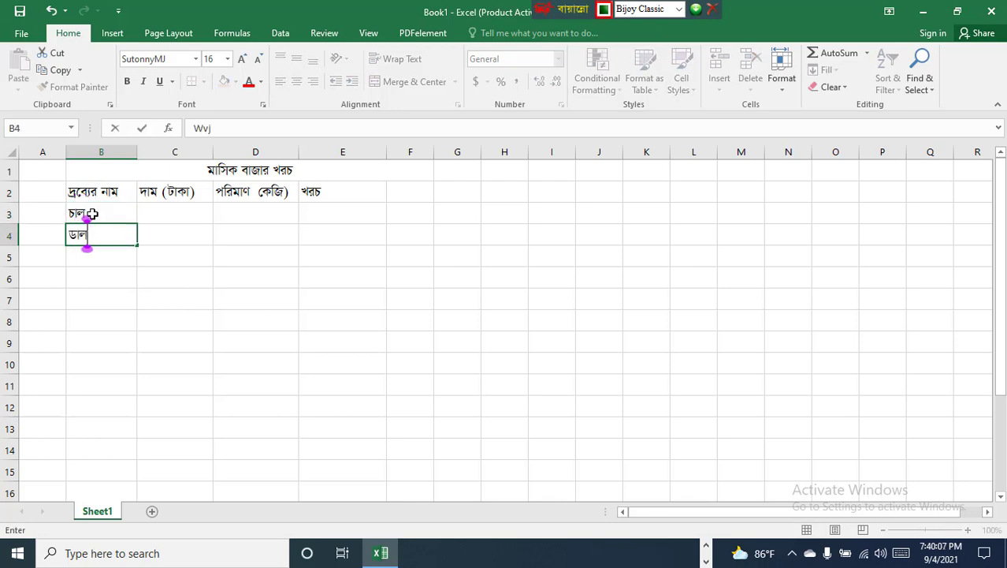
pyautogui.press('Return')
pyautogui.write('‡cq')
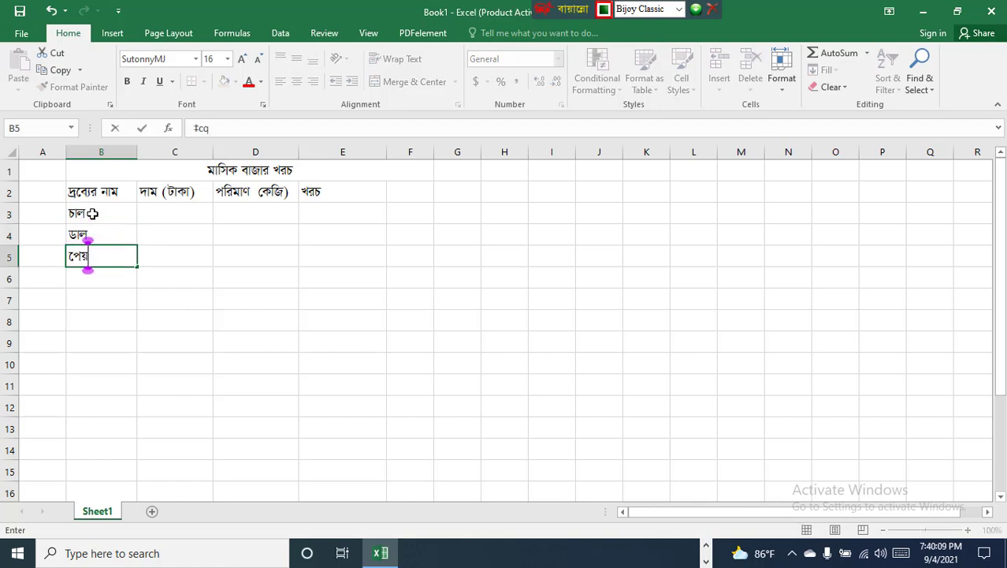
pyautogui.write('vR')
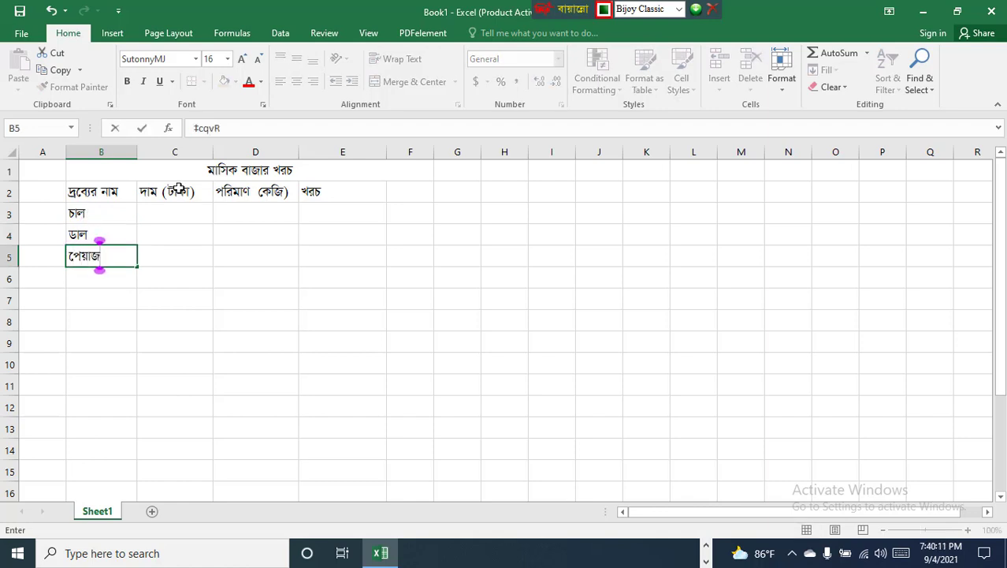
# Enter the prices 60, 120 and 40 in cells C3 to C5.
pyautogui.click(165, 213)
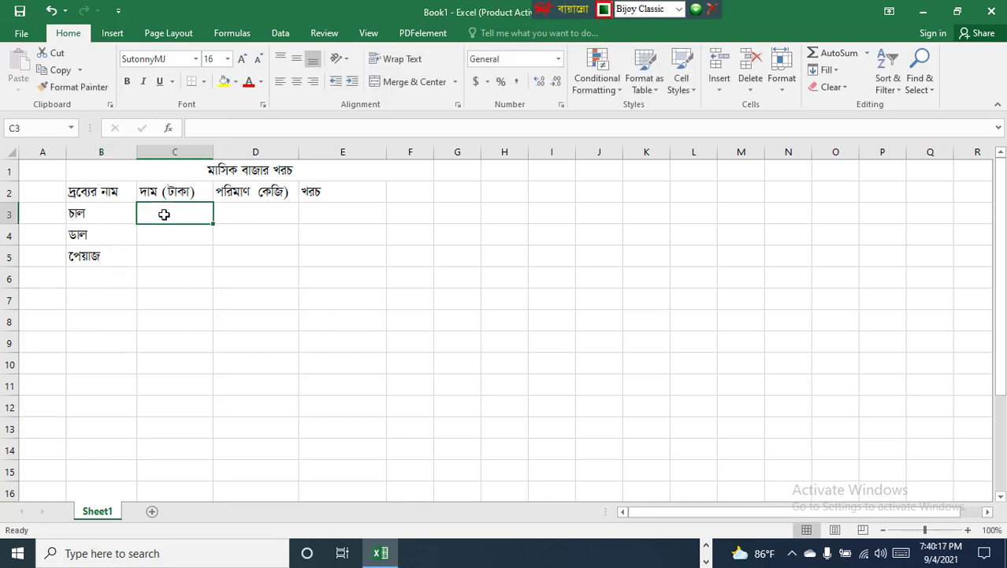
pyautogui.write('60')
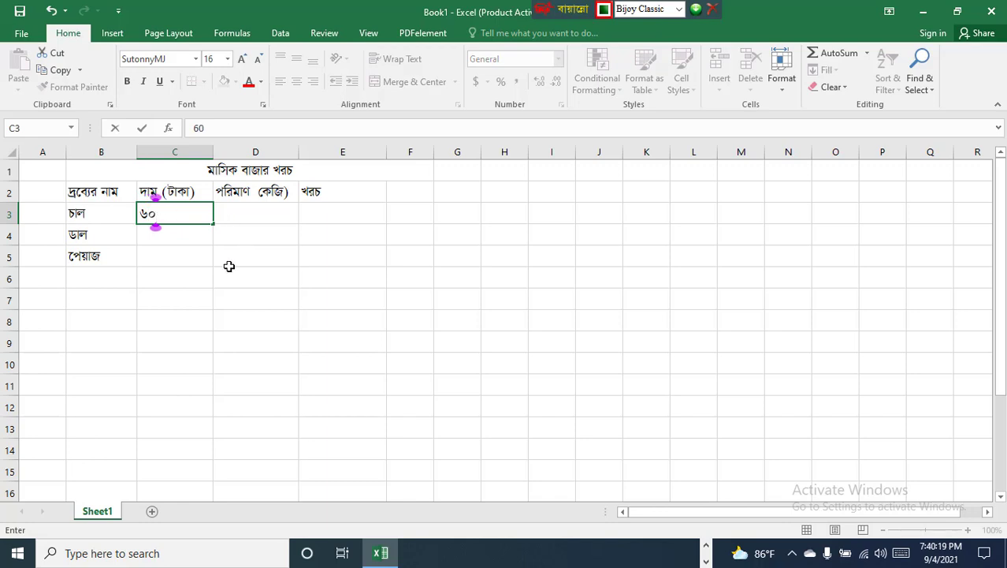
pyautogui.click(155, 233)
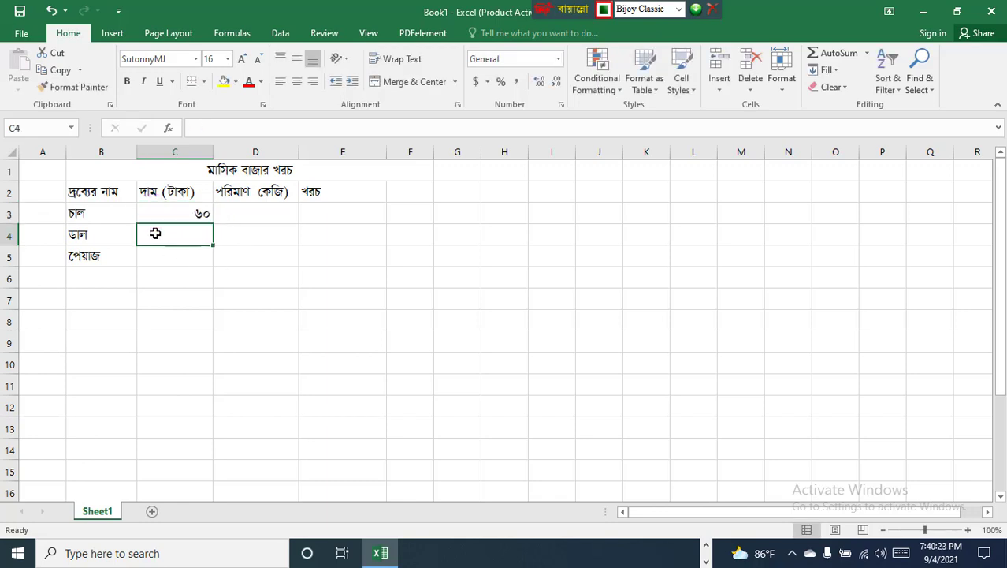
pyautogui.write('120')
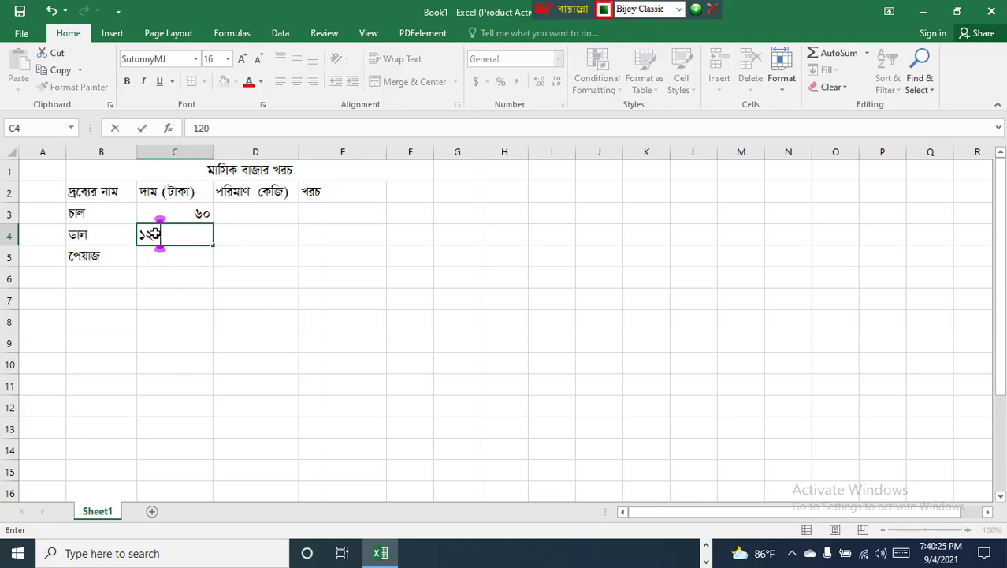
pyautogui.click(196, 256)
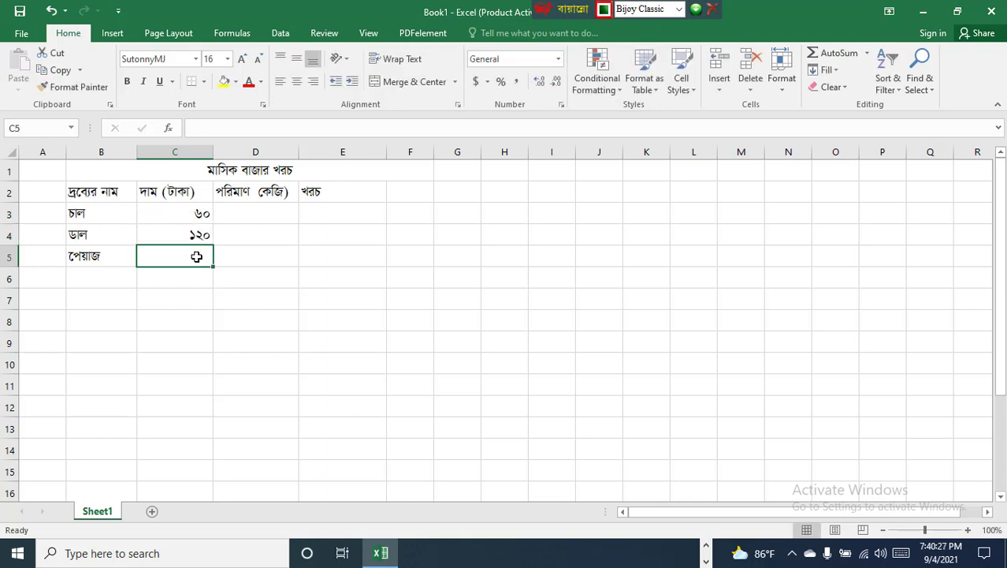
pyautogui.write('40')
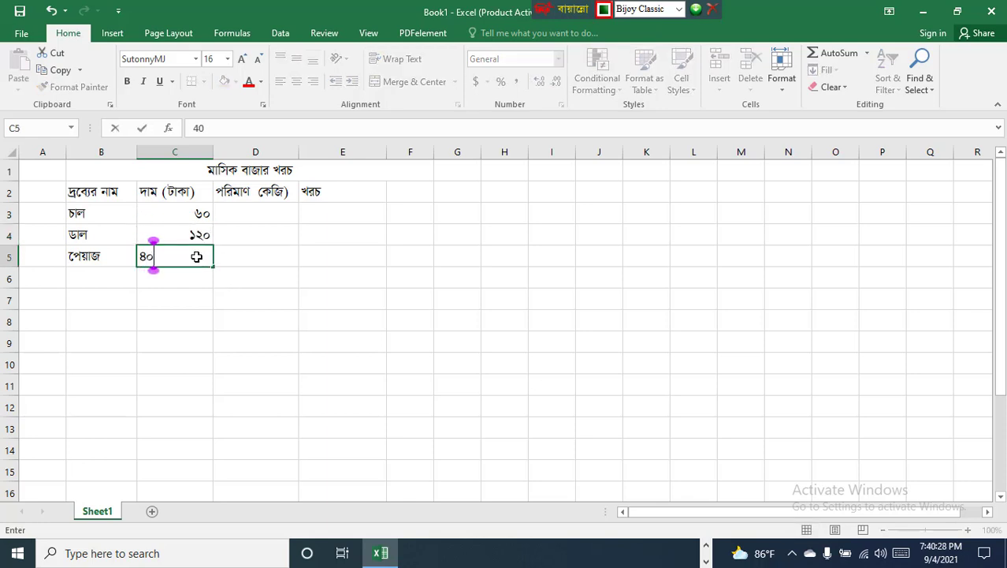
# Enter the quantities 25, 2 and 4 in cells D3 to D5.
pyautogui.click(268, 208)
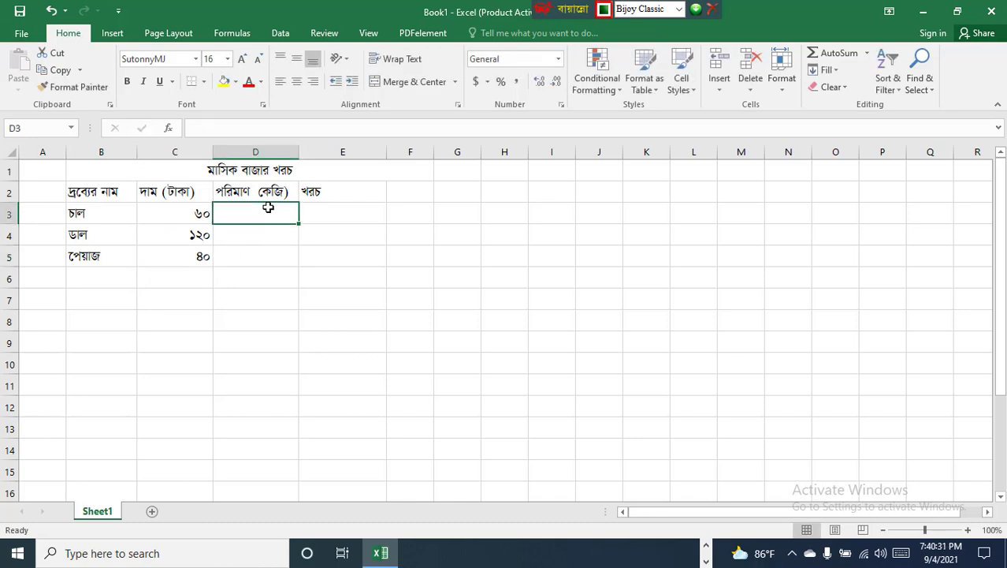
pyautogui.write('25')
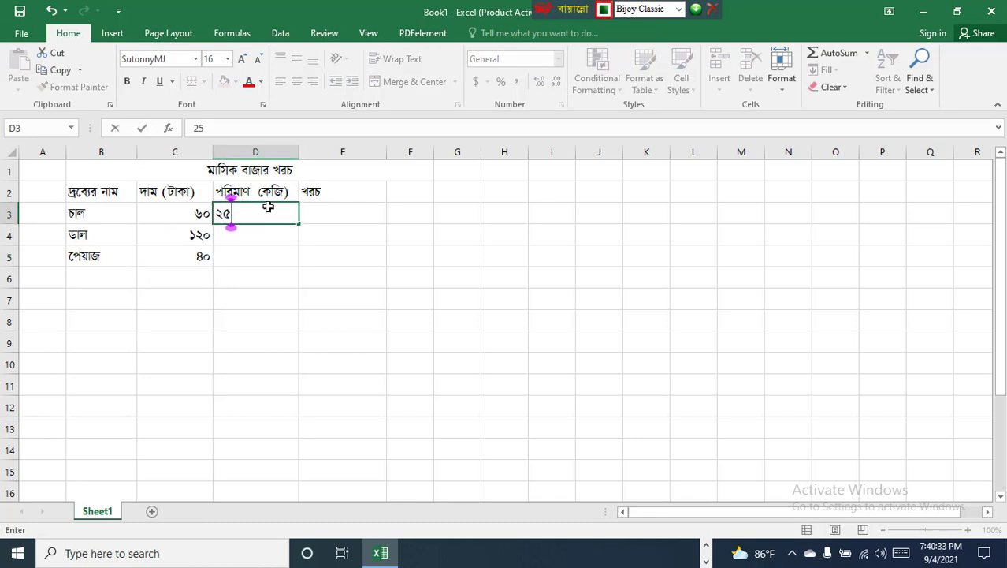
pyautogui.click(275, 236)
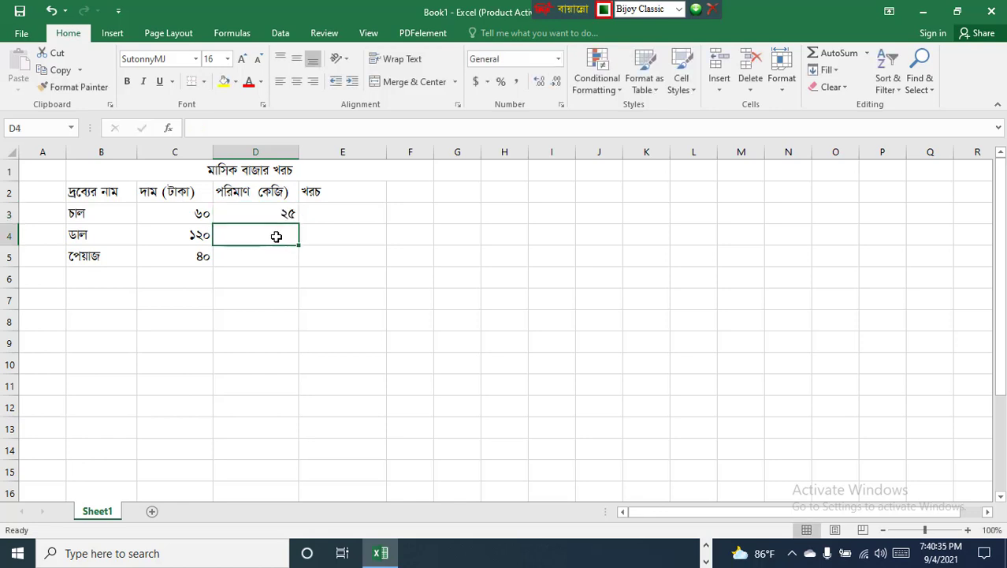
pyautogui.write('2')
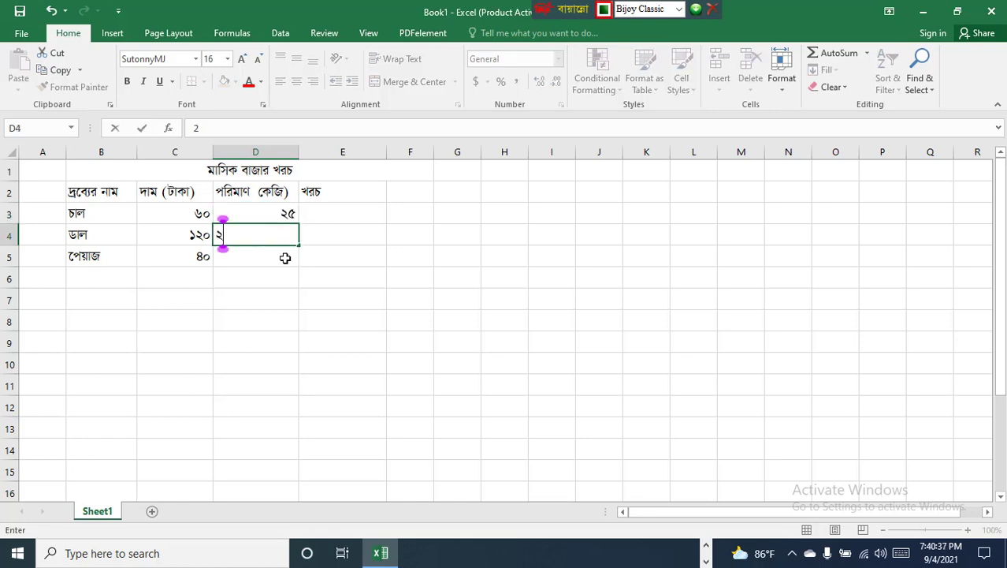
pyautogui.click(285, 258)
pyautogui.write('4')
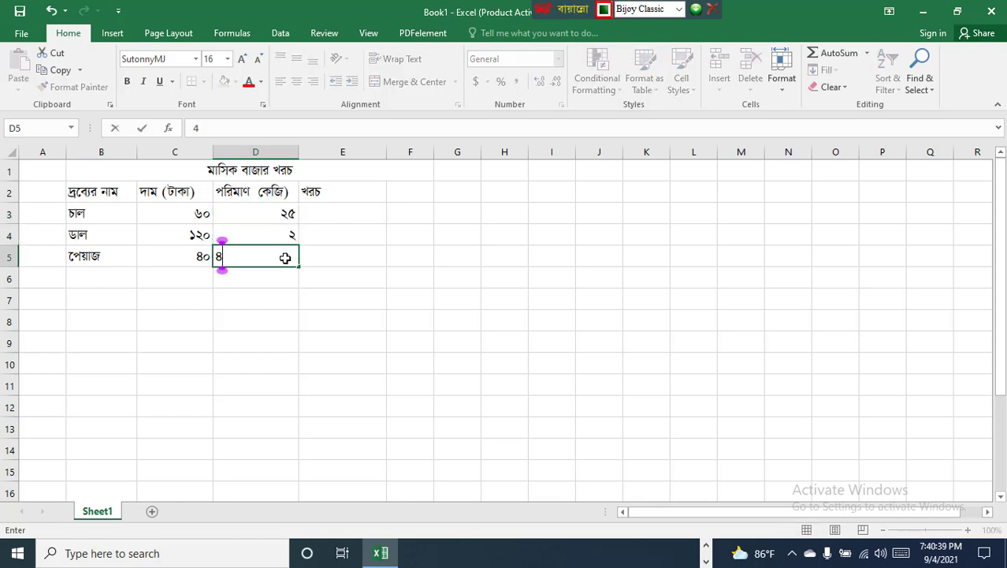
pyautogui.click(378, 322)
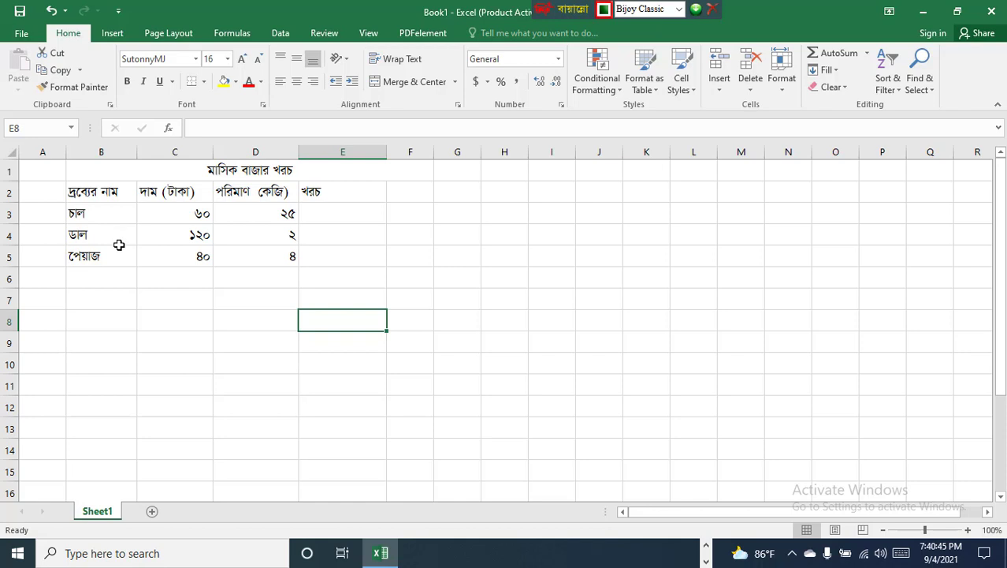
# Center the contents of the whole table, cells B1 to F5, horizontally.
pyautogui.click(310, 213)
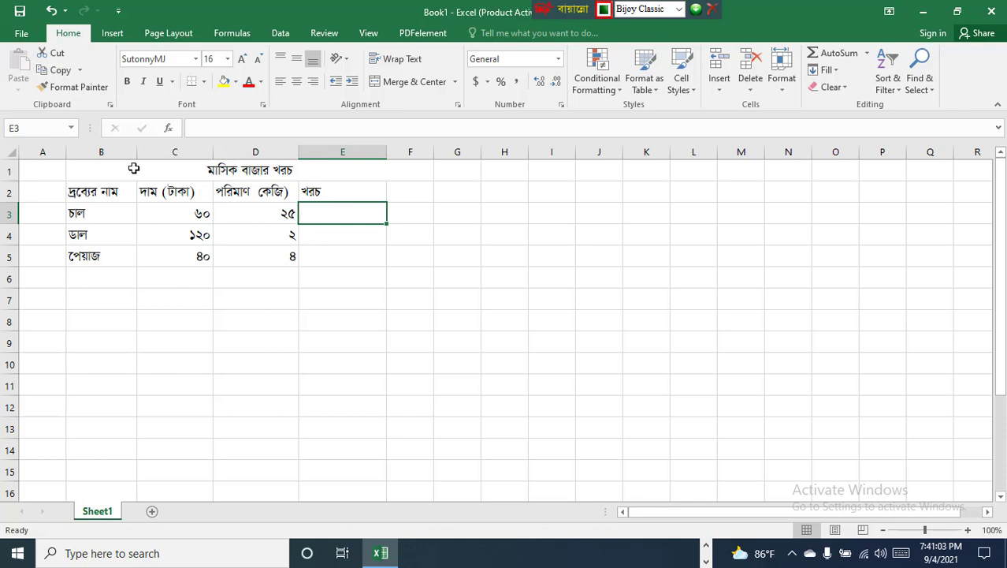
pyautogui.moveTo(135, 166); pyautogui.dragTo(236, 261)
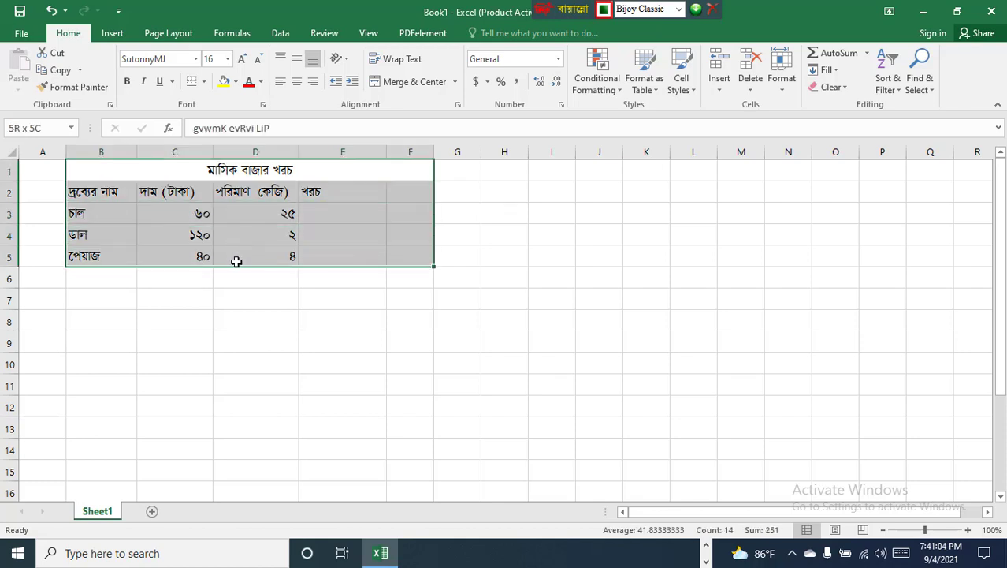
pyautogui.click(296, 82)
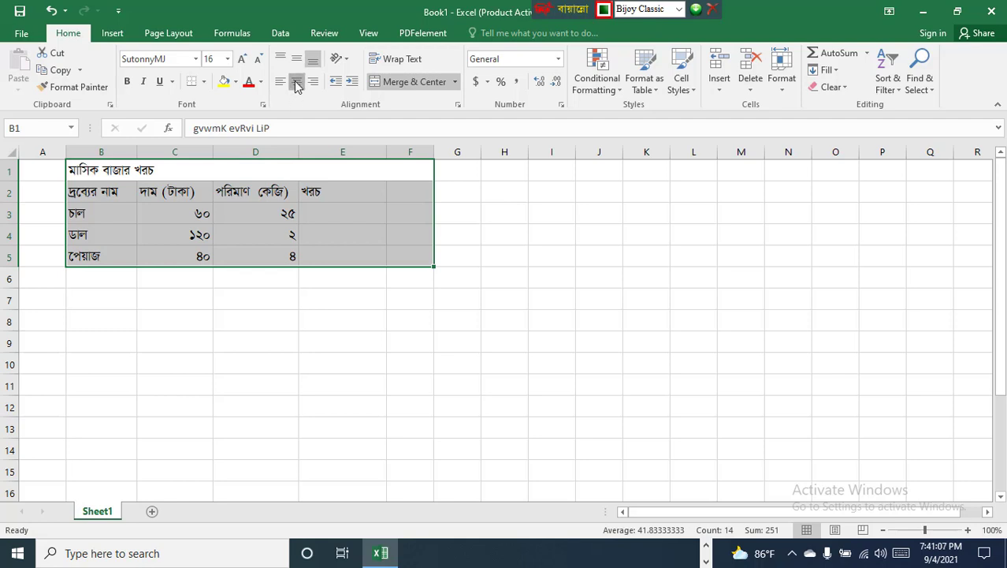
pyautogui.click(297, 82)
pyautogui.click(355, 302)
# Calculate the cost of the first item in cell E3 with the formula =C3*D3.
pyautogui.click(320, 214)
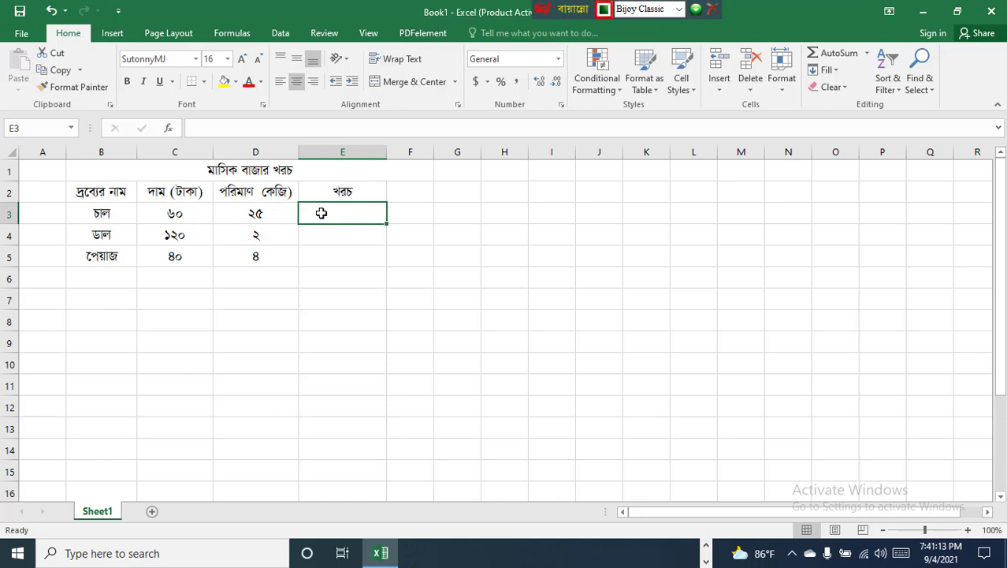
pyautogui.click(172, 216)
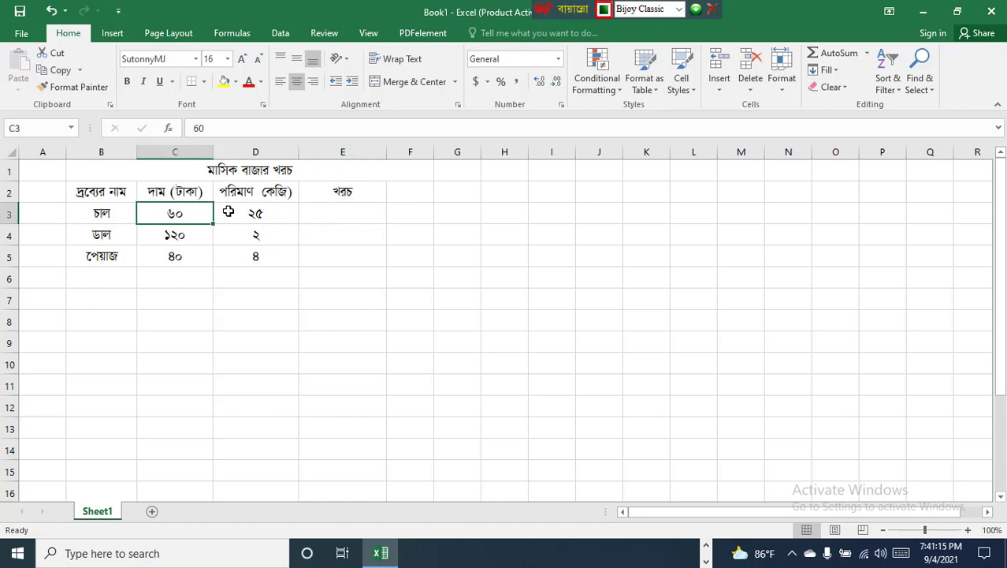
pyautogui.click(227, 211)
pyautogui.click(322, 213)
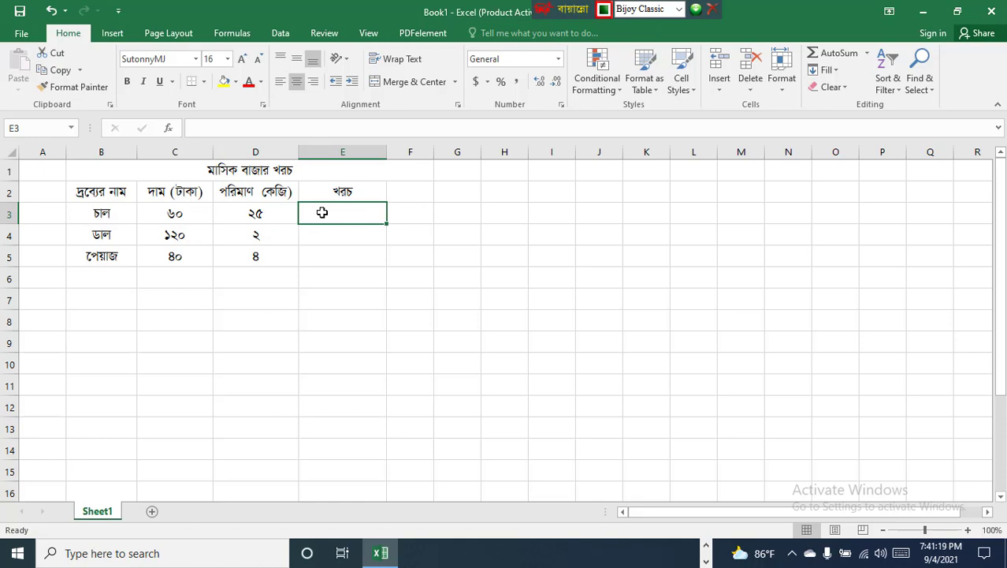
pyautogui.write('=')
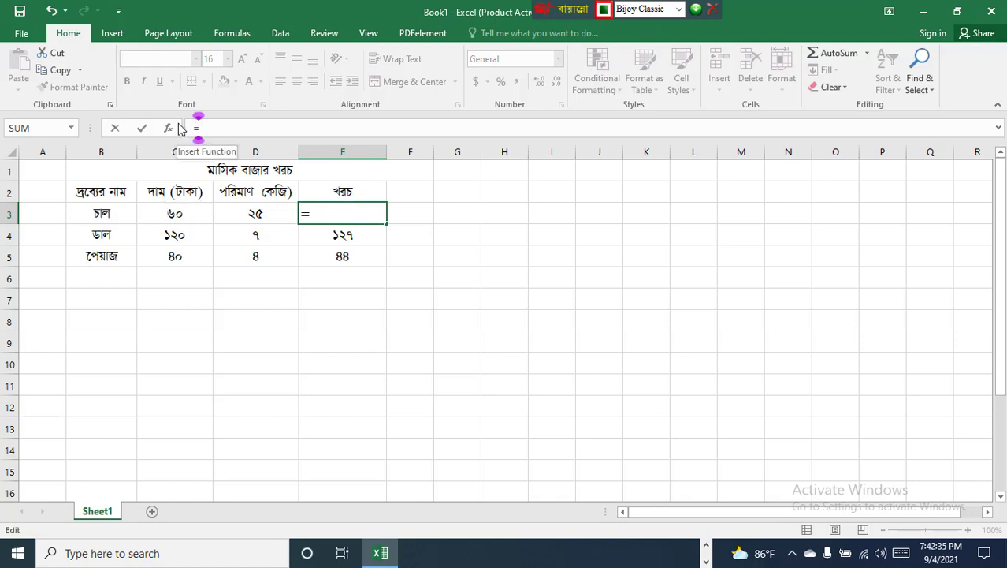
pyautogui.click(174, 211)
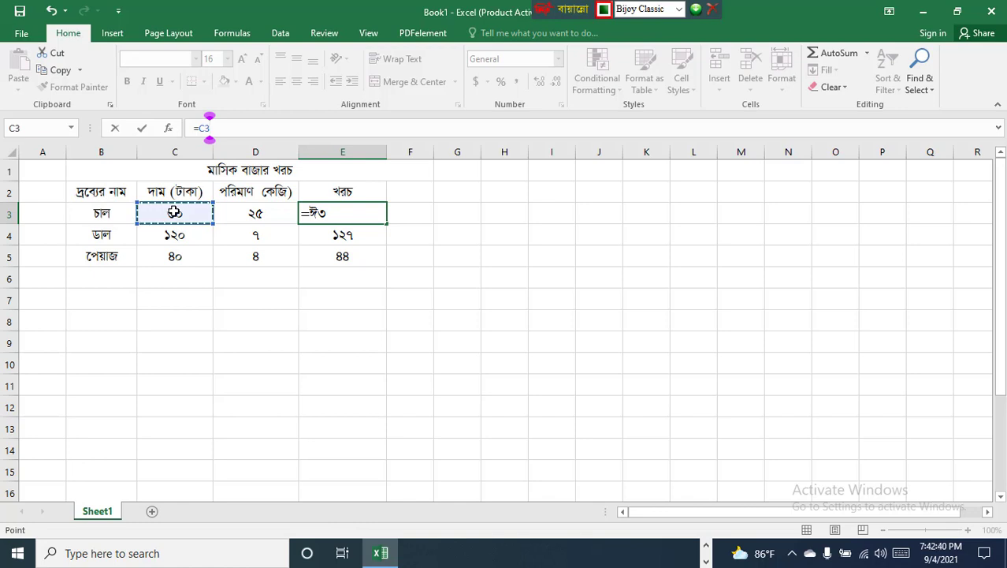
pyautogui.write('*')
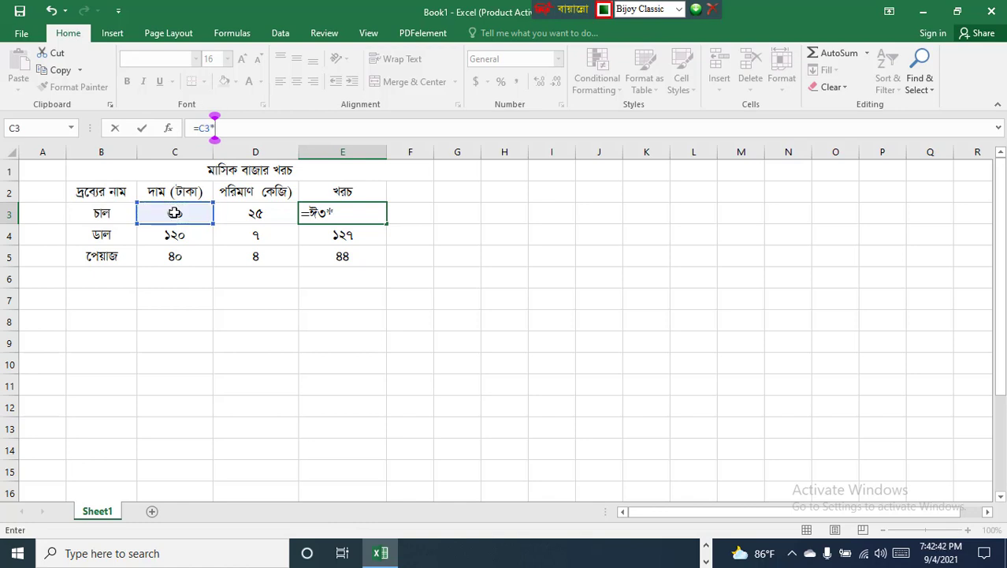
pyautogui.click(253, 214)
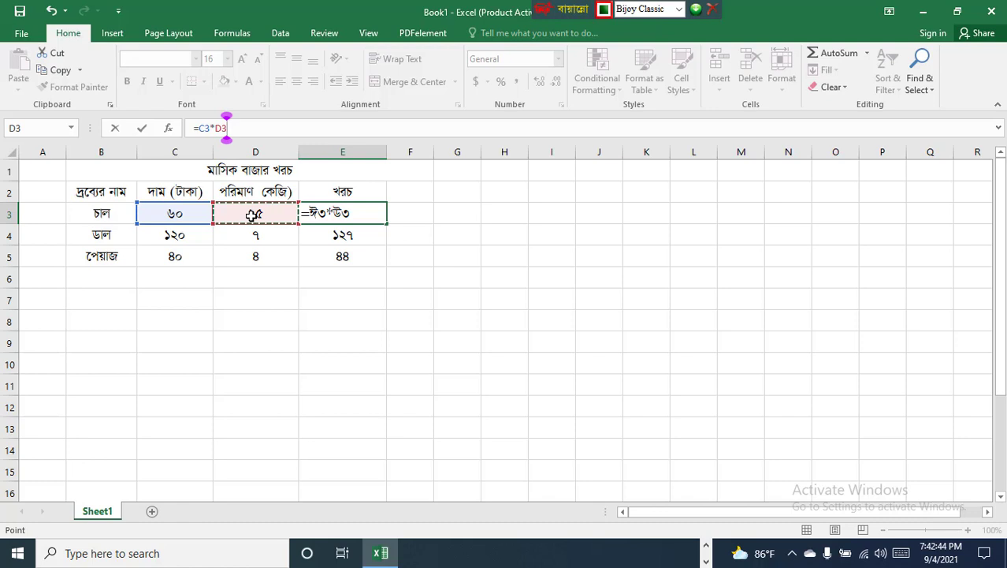
pyautogui.press('Return')
pyautogui.click(320, 213)
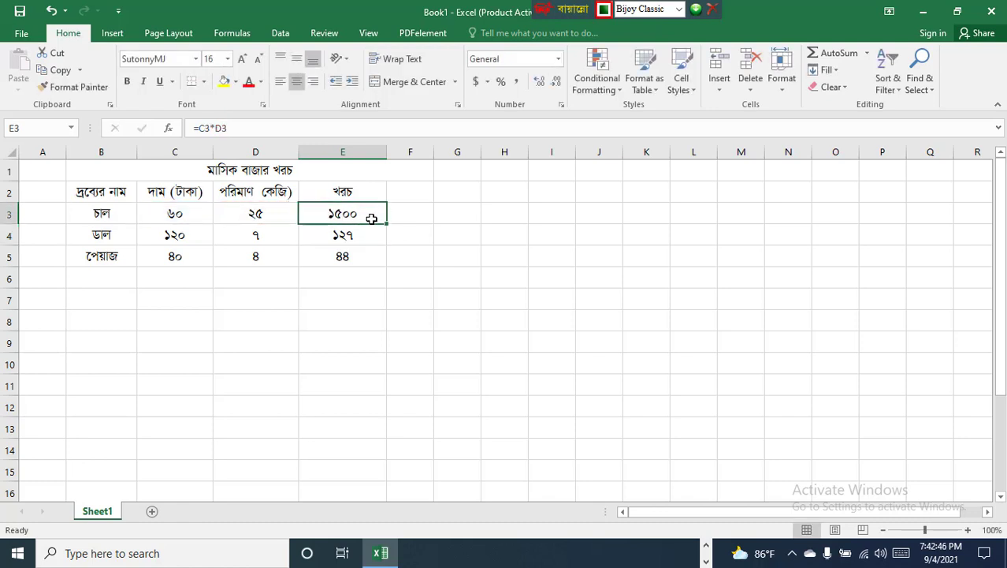
# Copy the cost formula from cell E3 down through cell E5.
pyautogui.moveTo(386, 224); pyautogui.dragTo(392, 267)
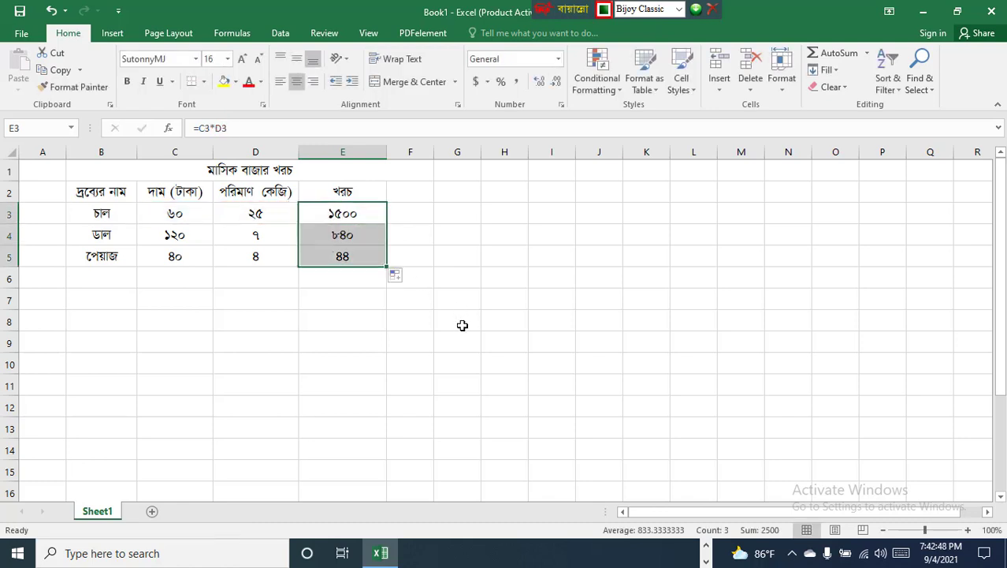
pyautogui.click(453, 360)
pyautogui.click(344, 213)
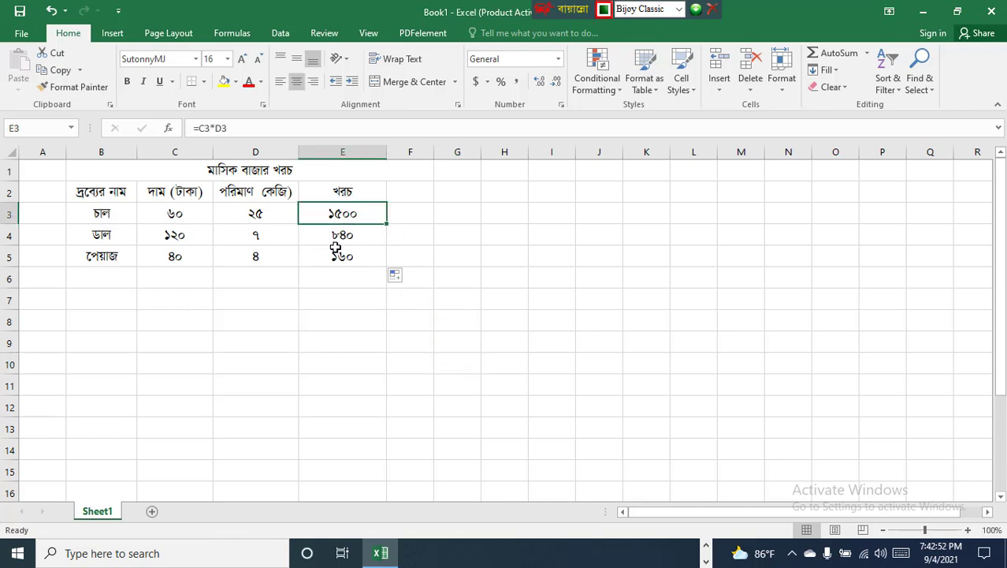
# Change the quantity of the second item in cell D4 to 2.
pyautogui.click(257, 235)
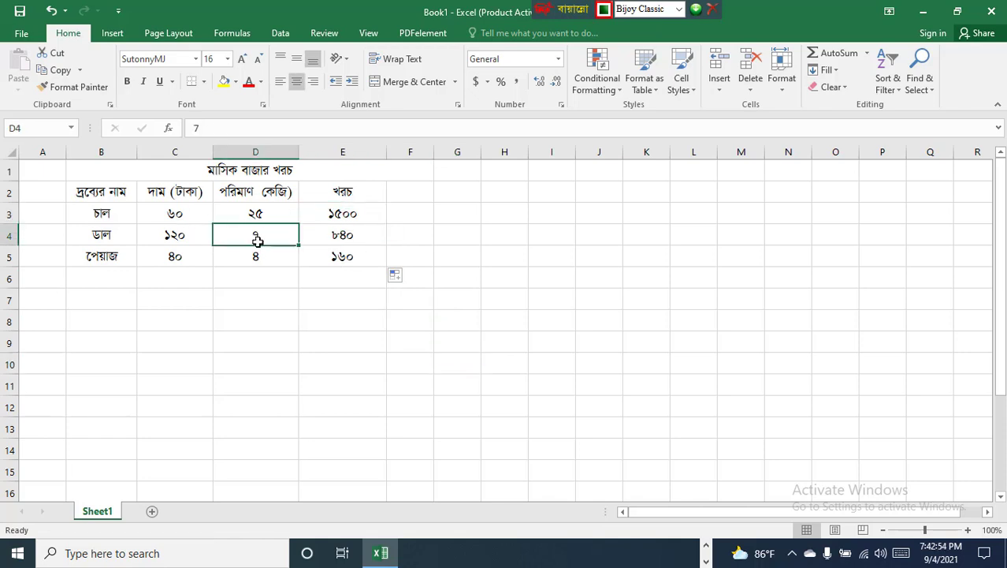
pyautogui.write('2')
pyautogui.click(229, 347)
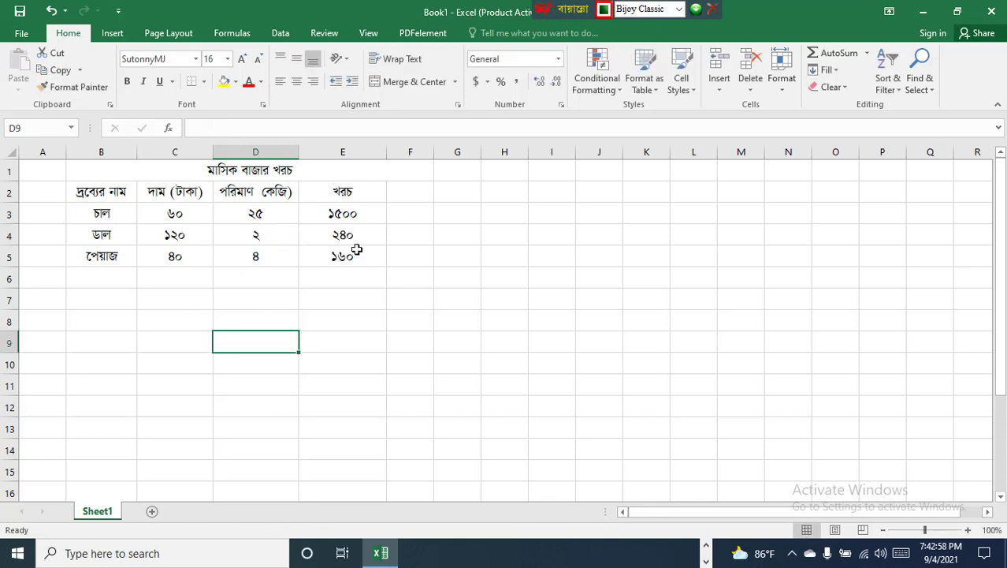
# Extend the cost formula from cell E3 down through cell E15.
pyautogui.click(345, 213)
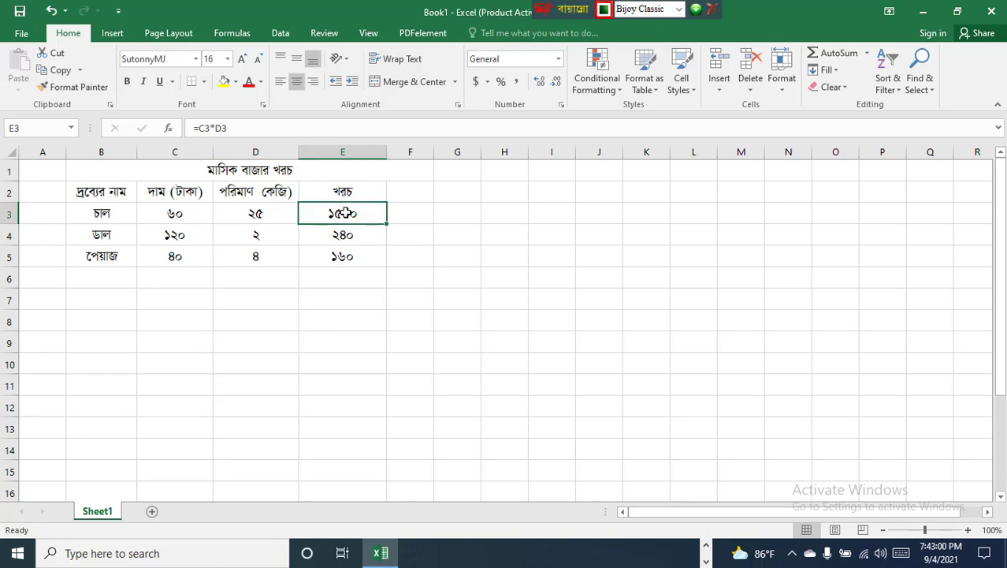
pyautogui.moveTo(387, 223); pyautogui.dragTo(382, 476)
pyautogui.click(500, 413)
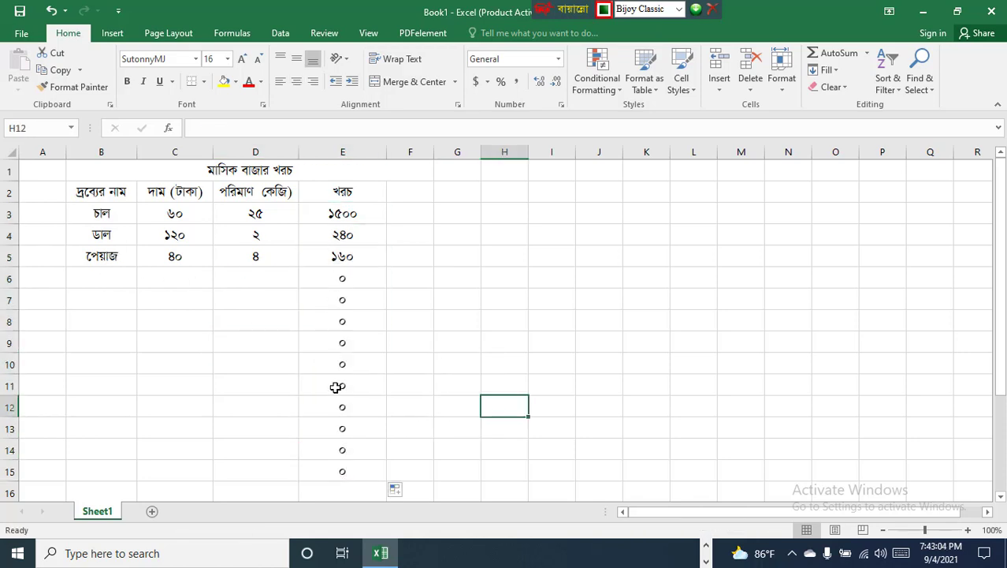
# Enter a price of 20 in cell C6 and a quantity of 4 in cell D6.
pyautogui.click(172, 274)
pyautogui.write('20')
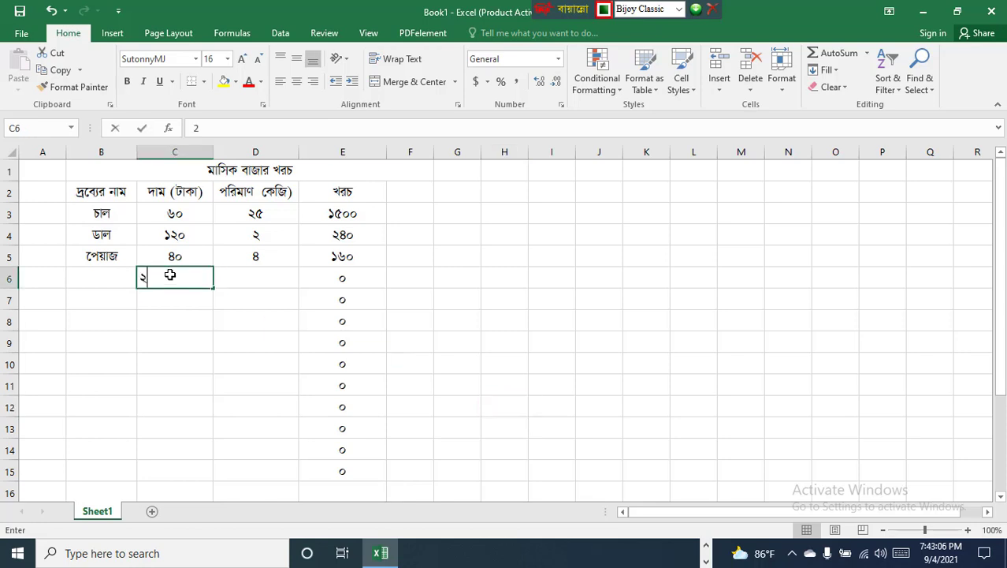
pyautogui.click(267, 278)
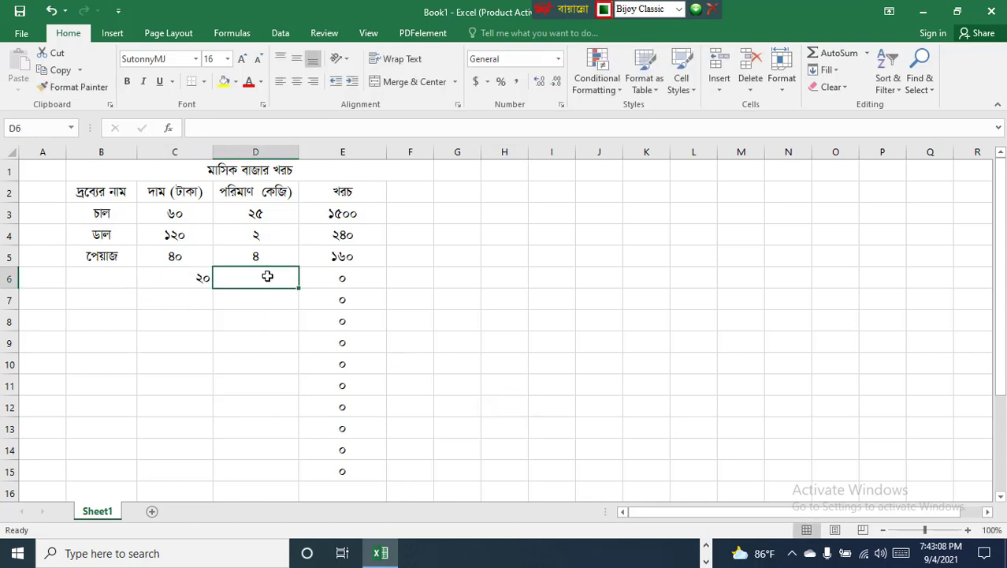
pyautogui.write('4')
pyautogui.click(110, 328)
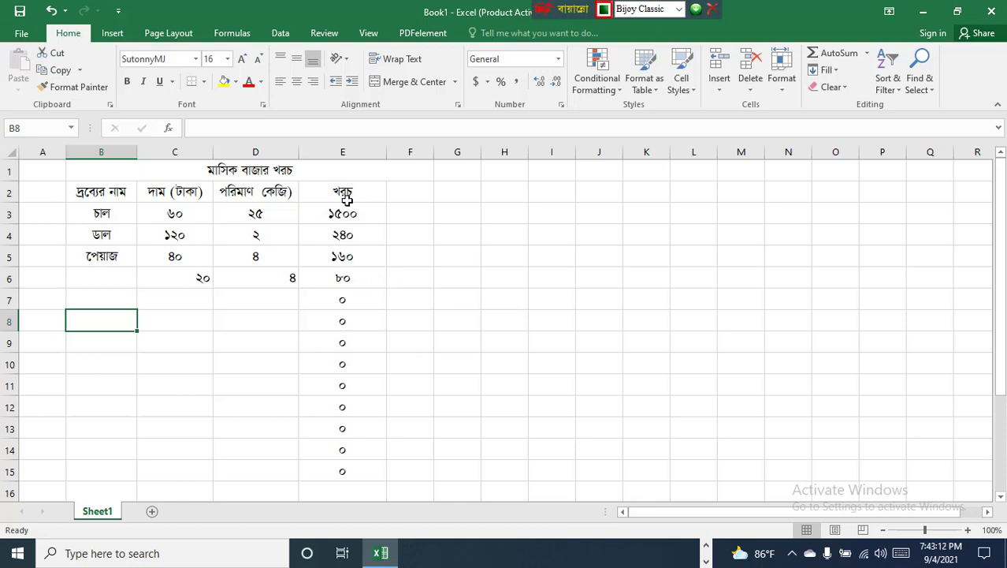
pyautogui.moveTo(347, 214); pyautogui.dragTo(356, 454)
pyautogui.click(512, 383)
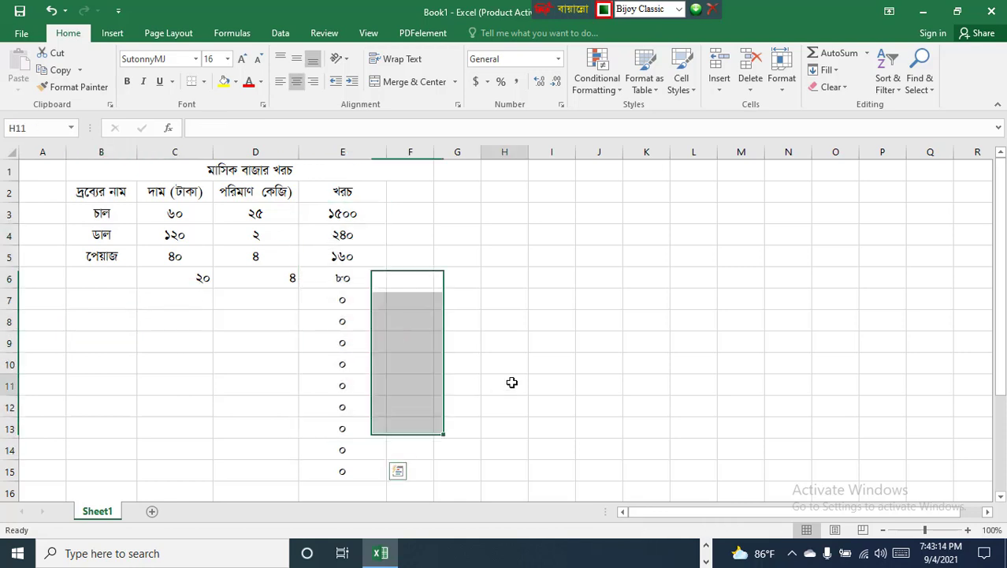
pyautogui.moveTo(128, 279); pyautogui.dragTo(127, 407)
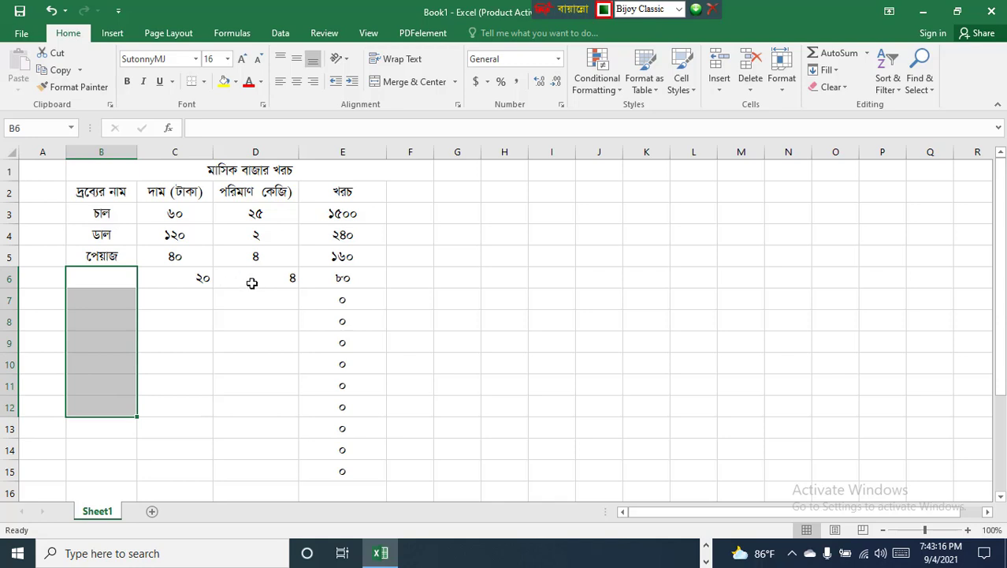
pyautogui.click(448, 236)
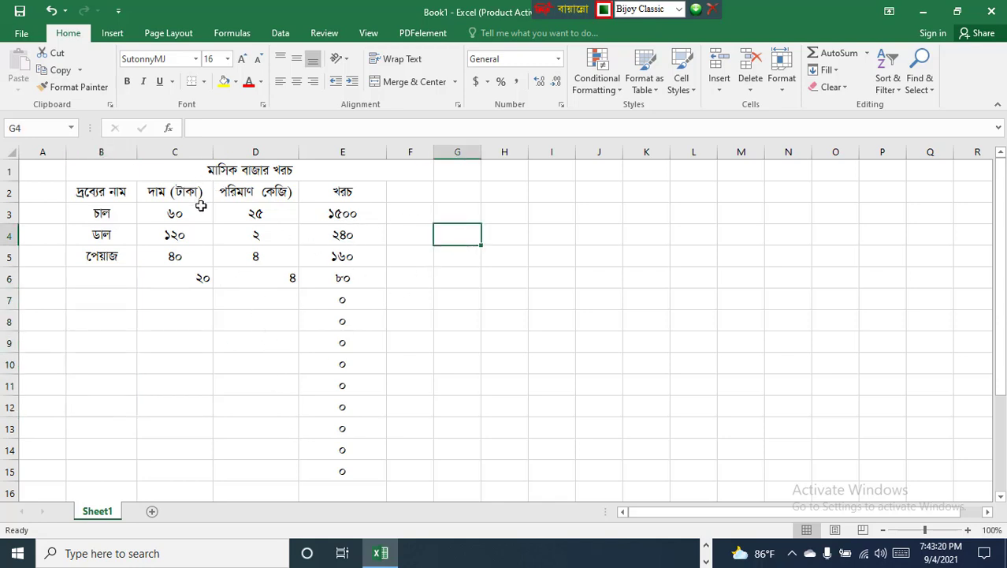
pyautogui.click(411, 193)
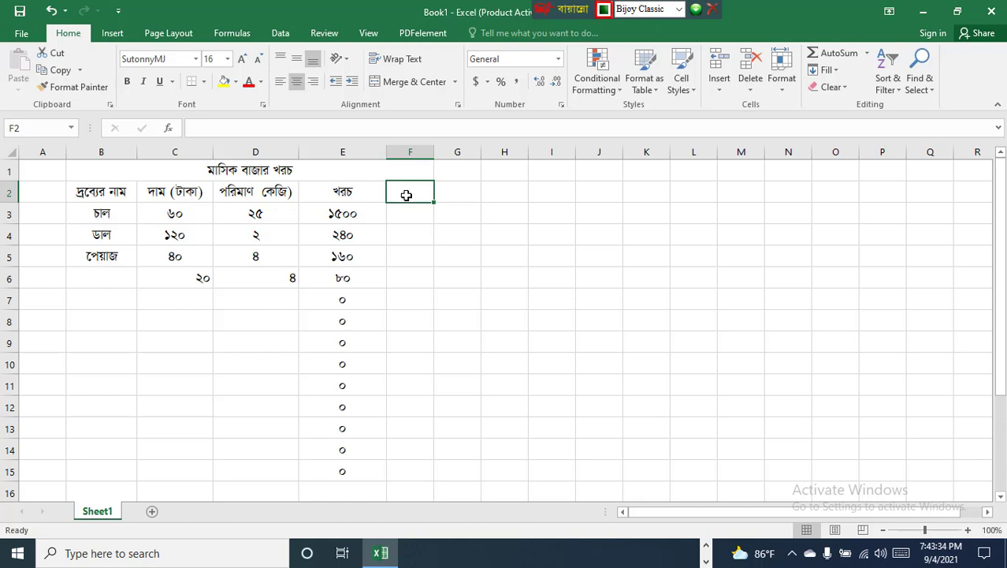
pyautogui.click(459, 191)
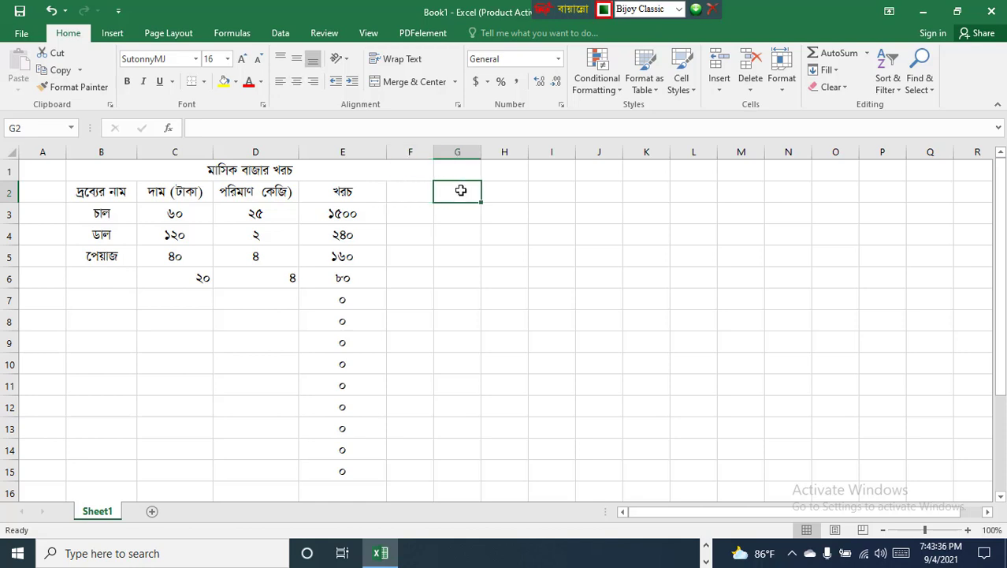
pyautogui.click(399, 213)
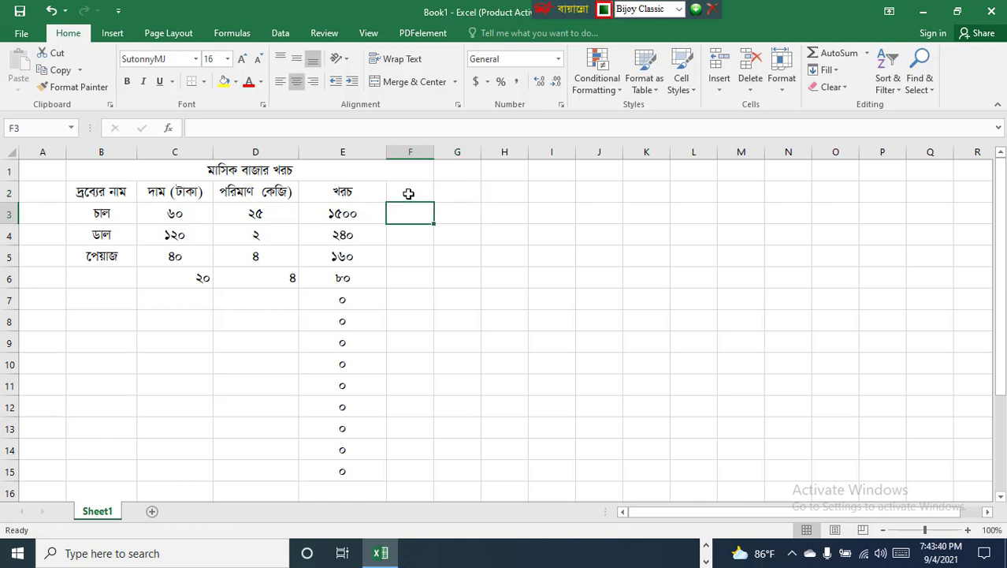
# Enter the heading বিয়োগফল in cell G2 and widen column G to about 13.43.
pyautogui.click(451, 192)
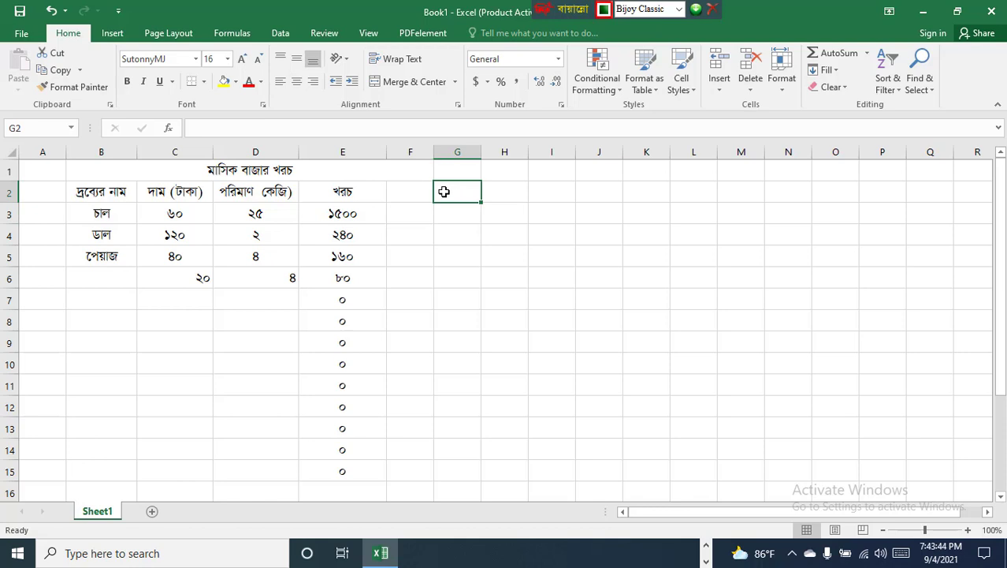
pyautogui.write('we‡?qv')
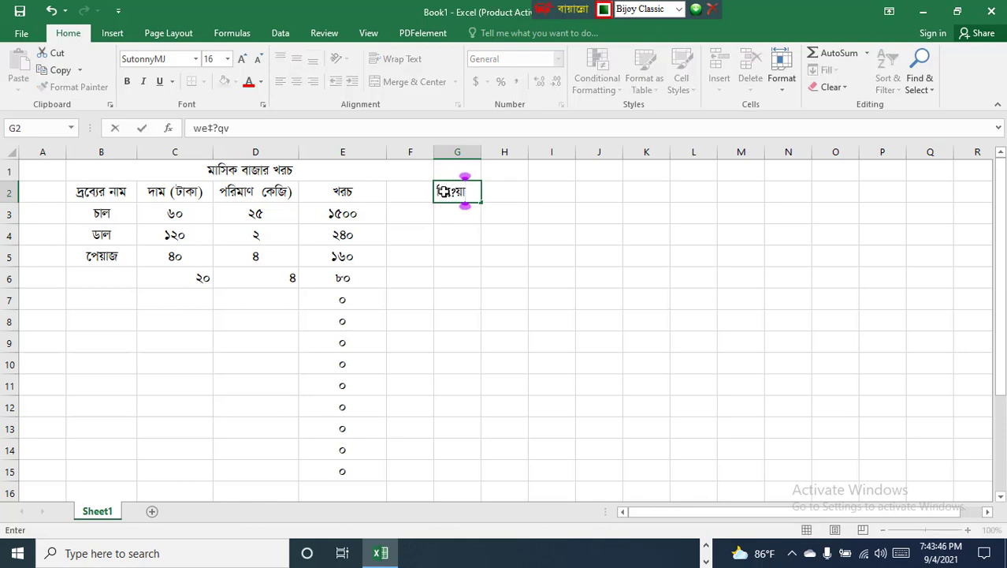
pyautogui.press('BackSpace')
pyautogui.press('BackSpace')
pyautogui.press('BackSpace')
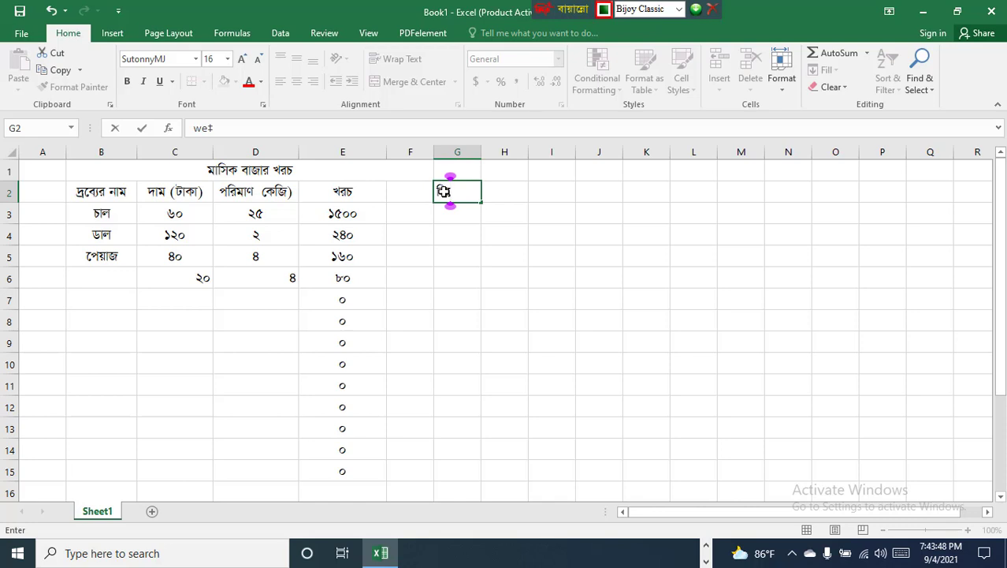
pyautogui.write('qvMd')
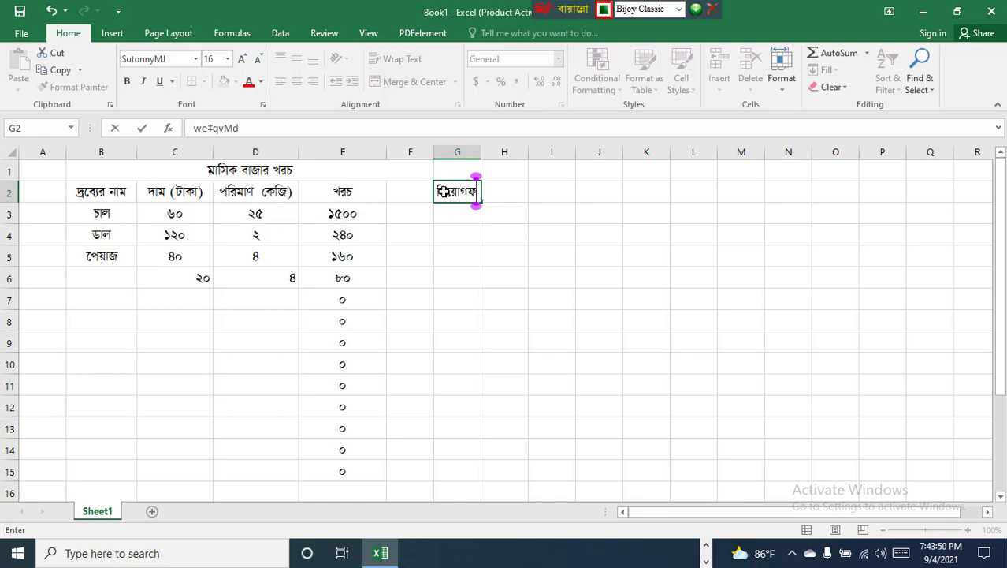
pyautogui.write('j')
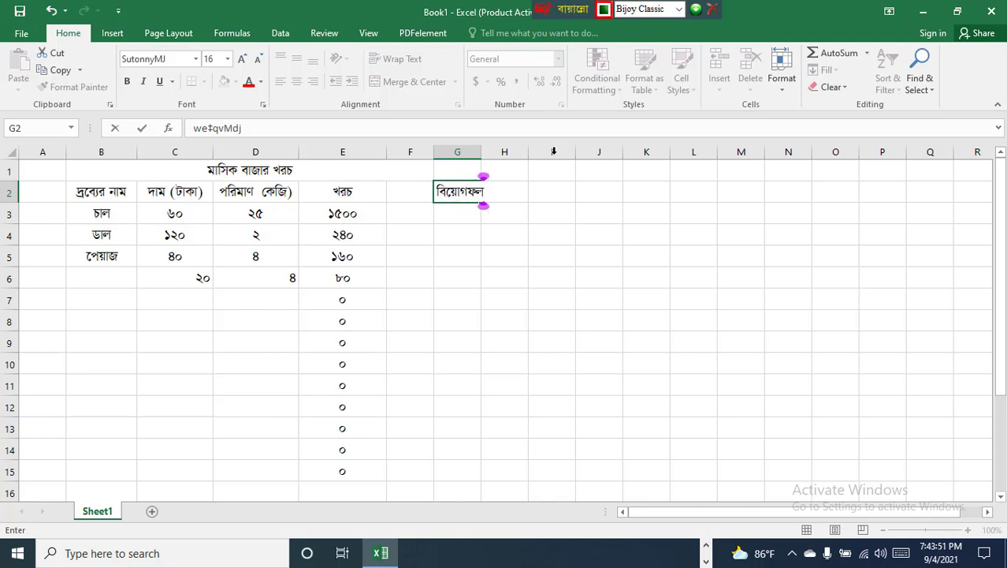
pyautogui.click(543, 250)
pyautogui.moveTo(479, 154); pyautogui.dragTo(510, 154)
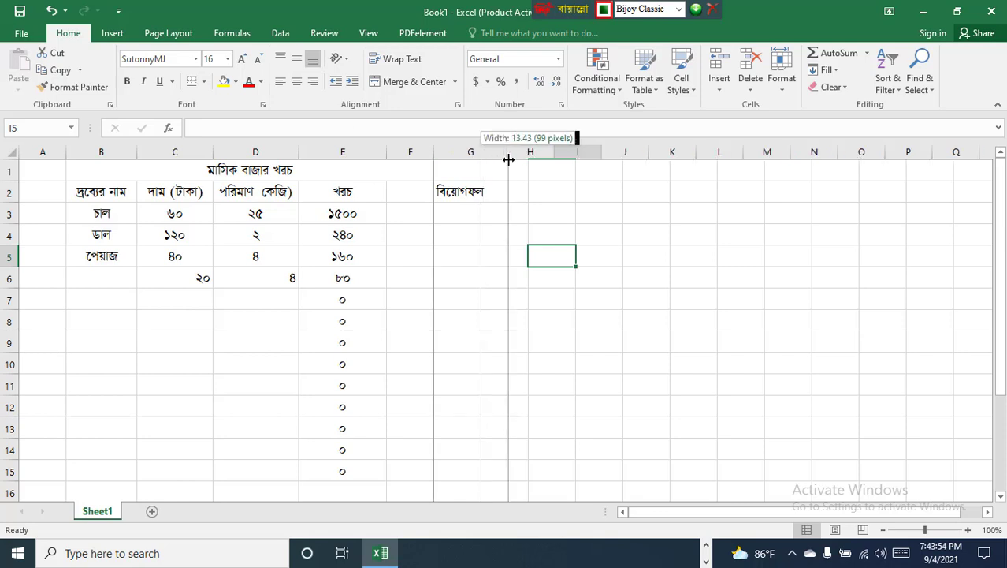
# Enter the amounts 1200, 200 and 10 in cells F3 to F5.
pyautogui.click(399, 214)
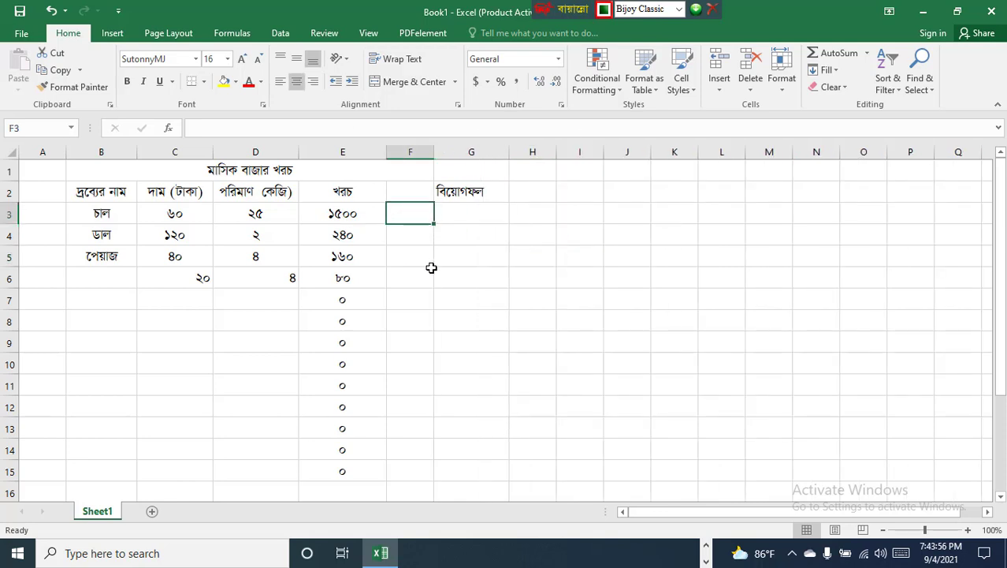
pyautogui.write('1200')
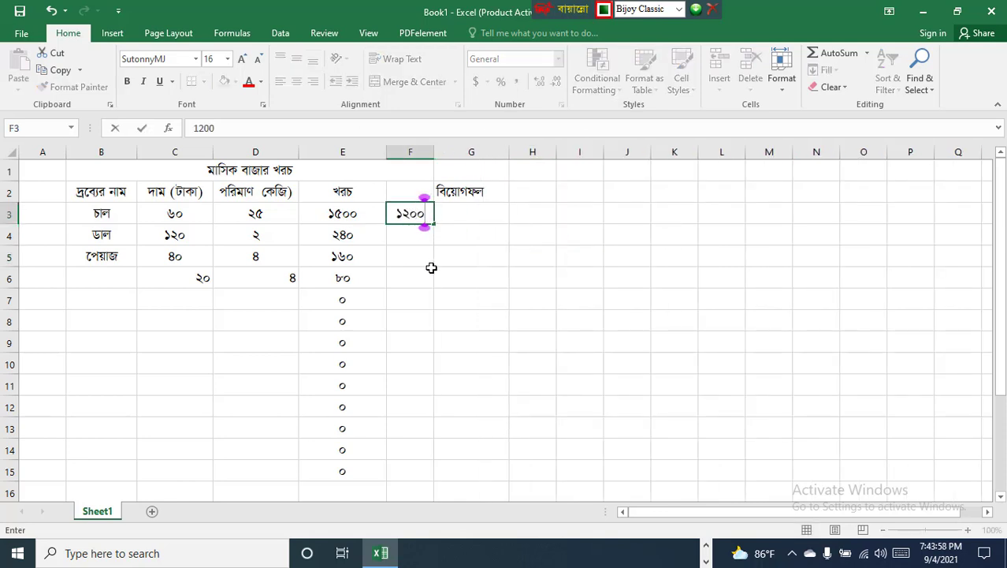
pyautogui.press('Return')
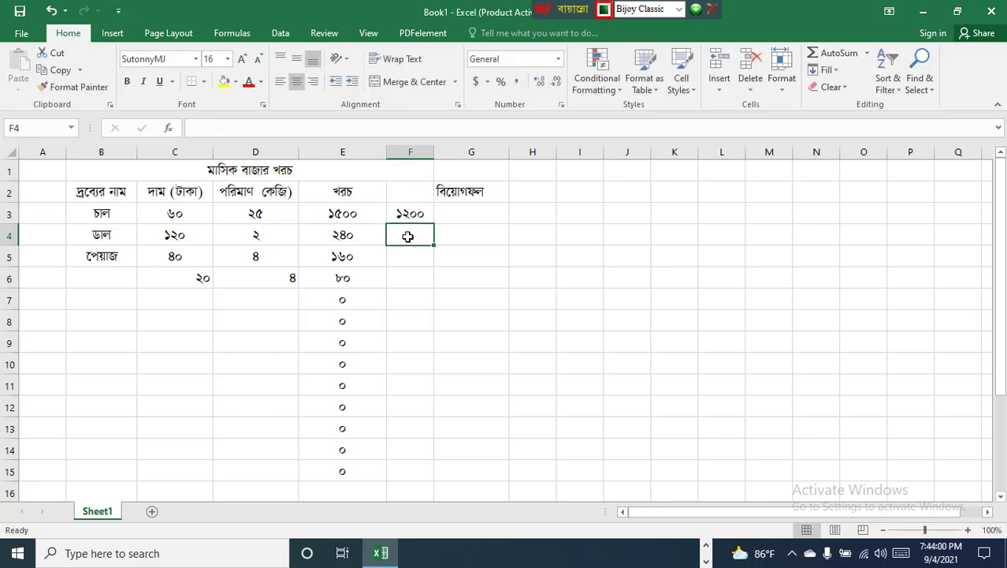
pyautogui.write('200')
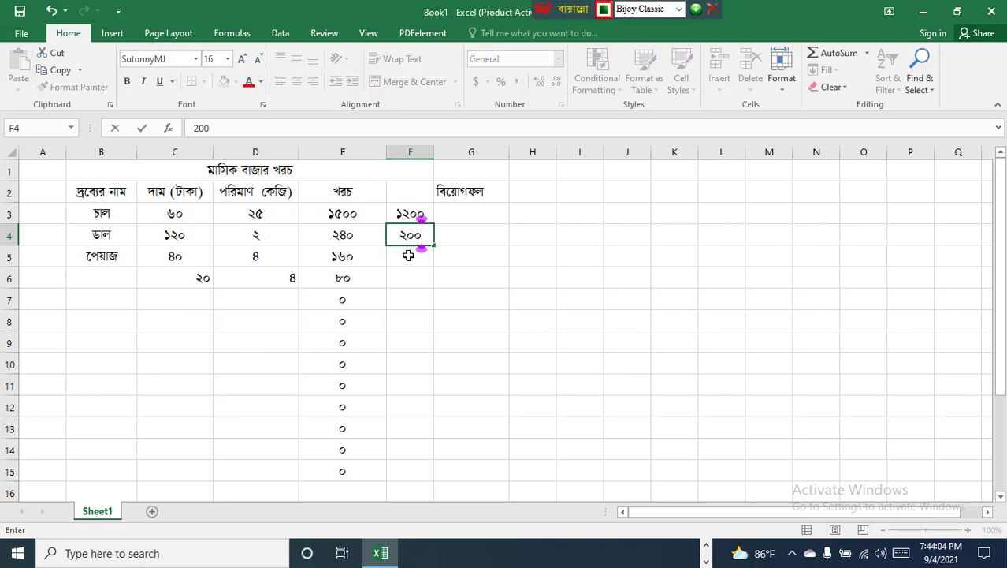
pyautogui.press('Return')
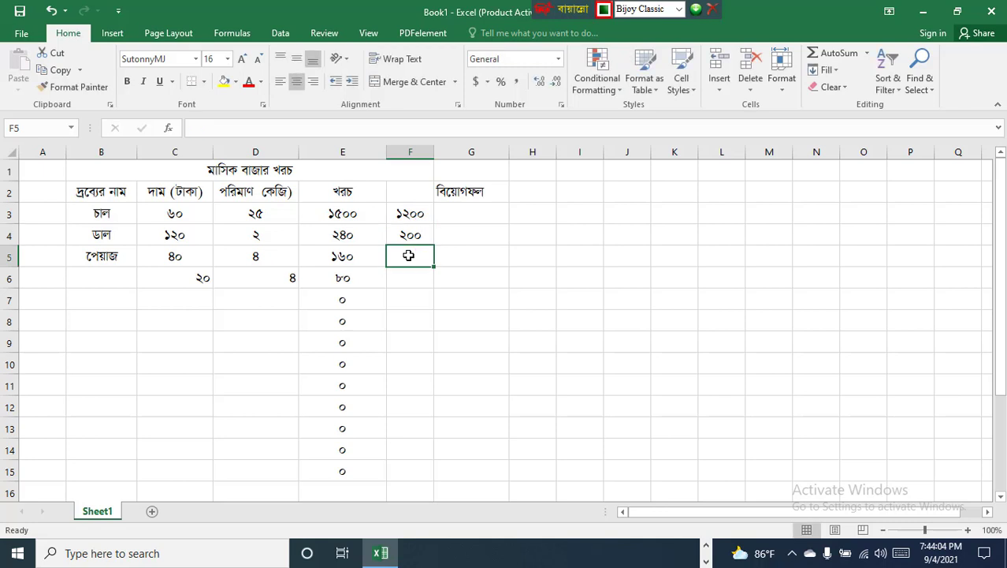
pyautogui.write('10')
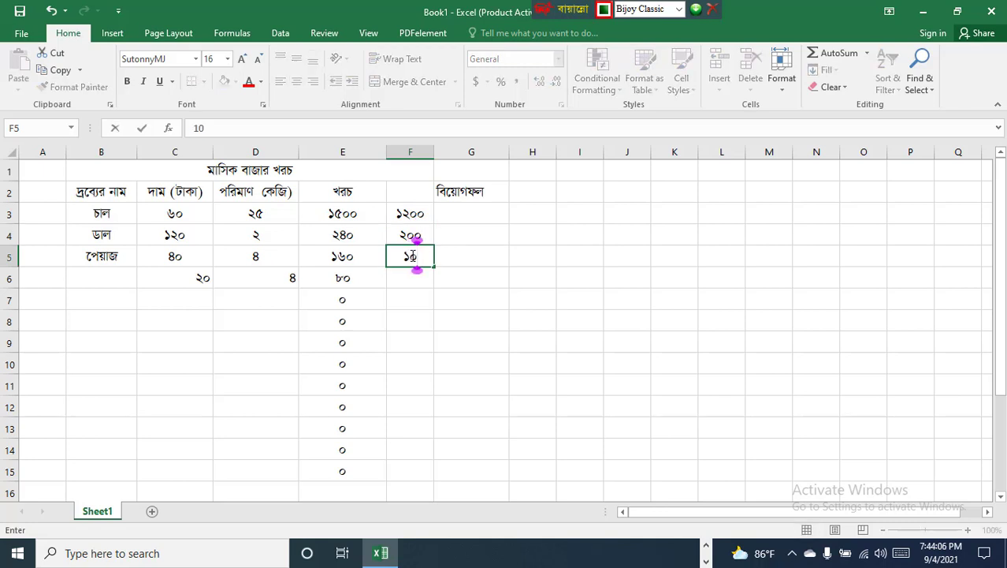
pyautogui.click(524, 365)
# Calculate the first item's difference in cell G3 with the formula =E3-F3.
pyautogui.click(471, 256)
pyautogui.click(472, 214)
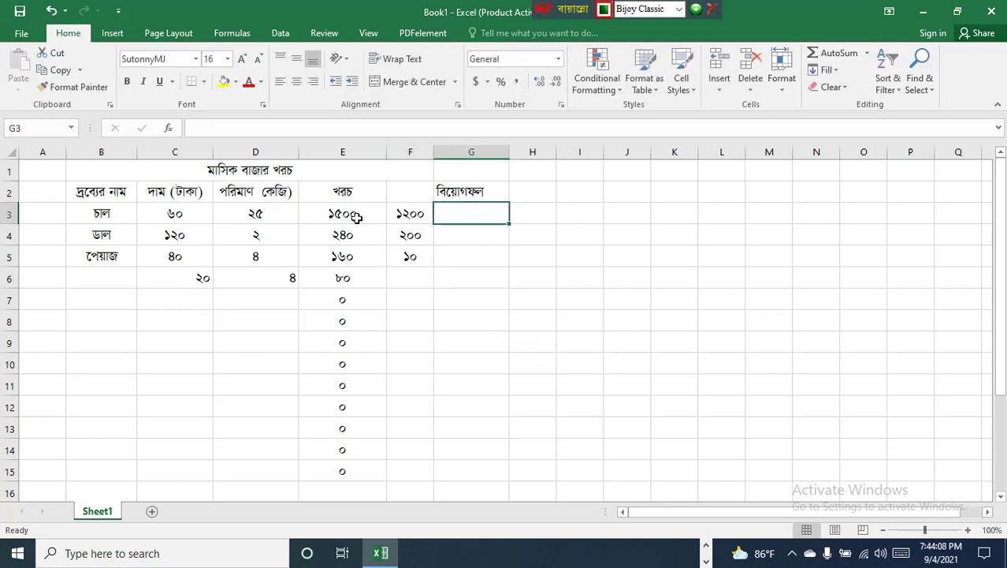
pyautogui.moveTo(356, 219); pyautogui.dragTo(402, 213)
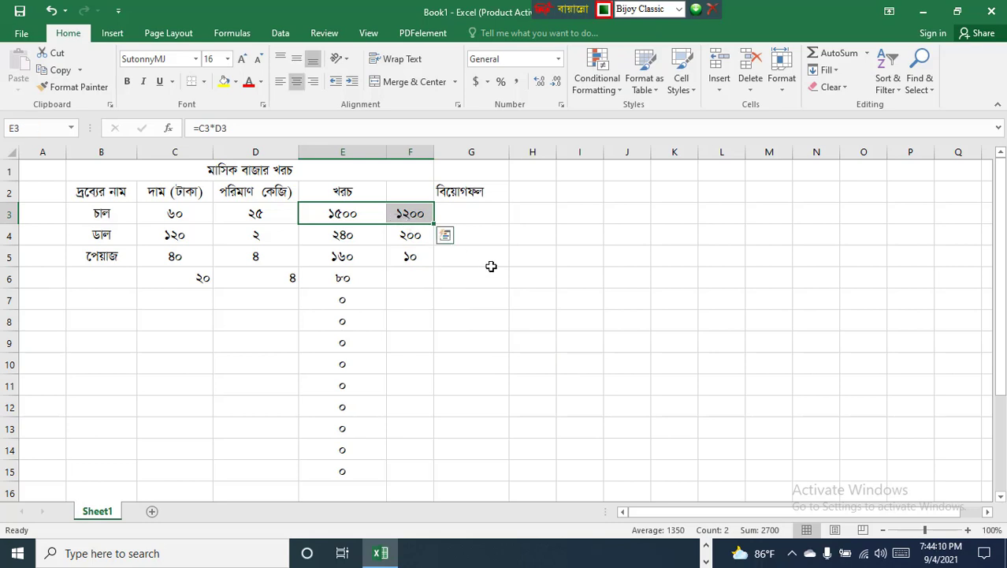
pyautogui.click(486, 322)
pyautogui.click(474, 218)
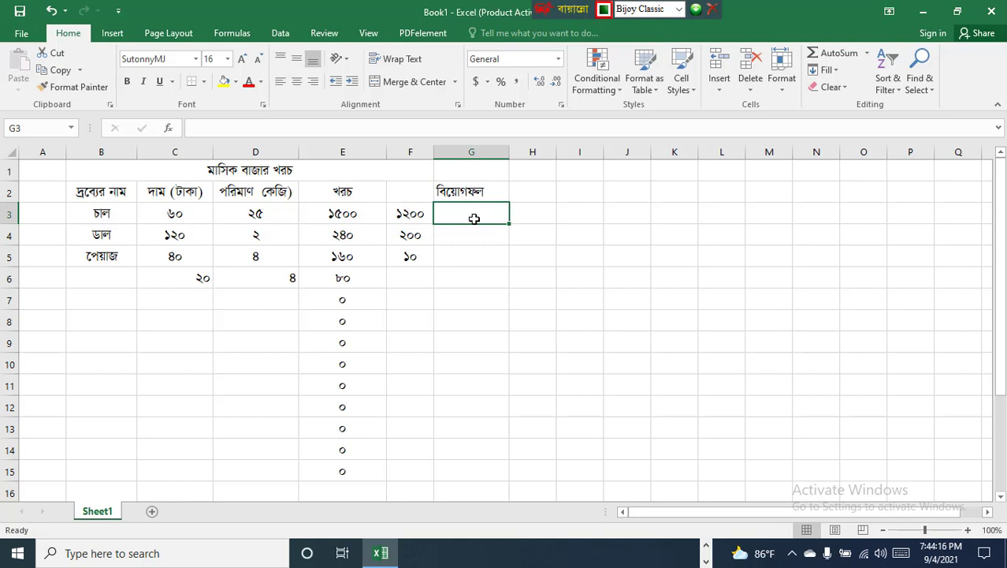
pyautogui.write('=')
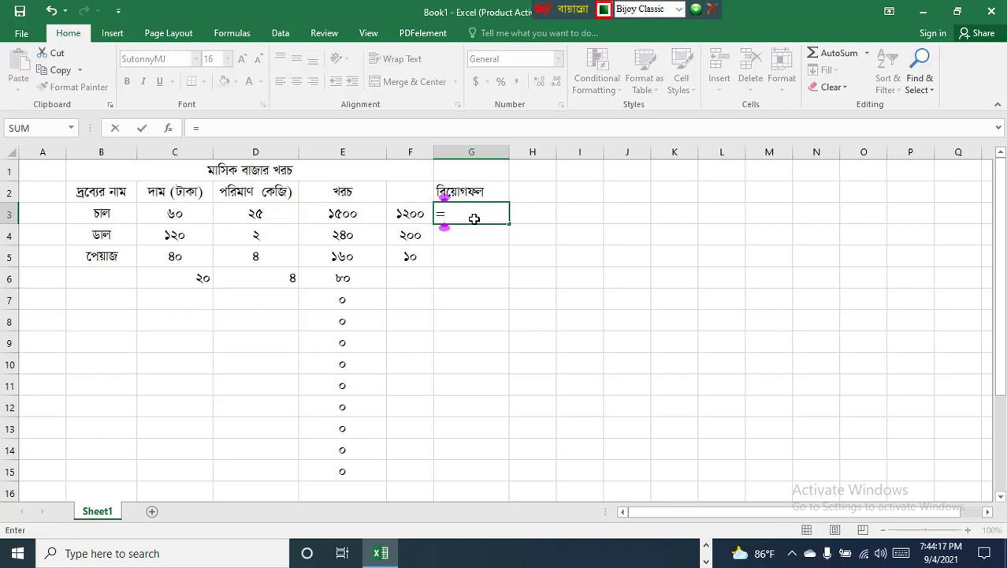
pyautogui.click(343, 215)
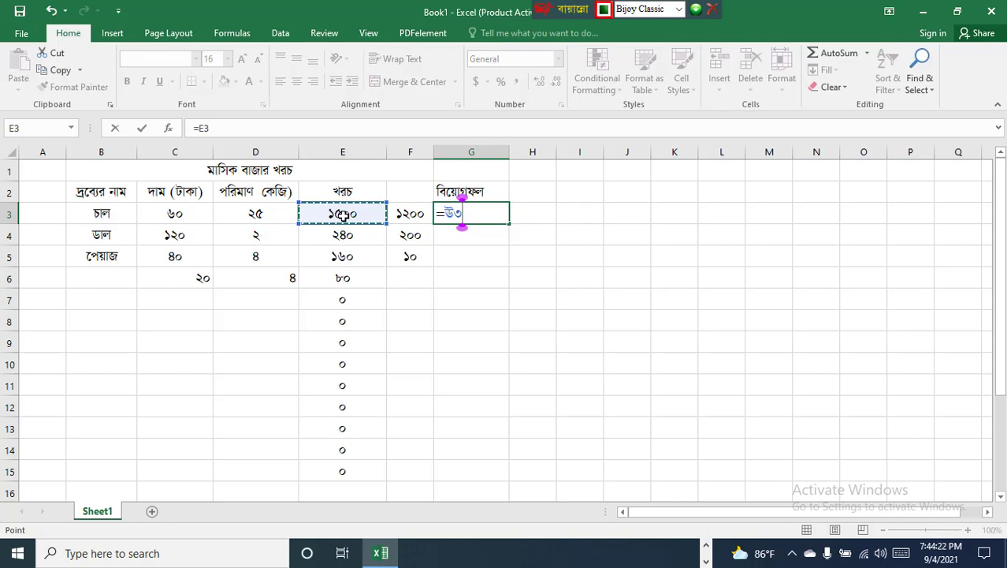
pyautogui.write('-')
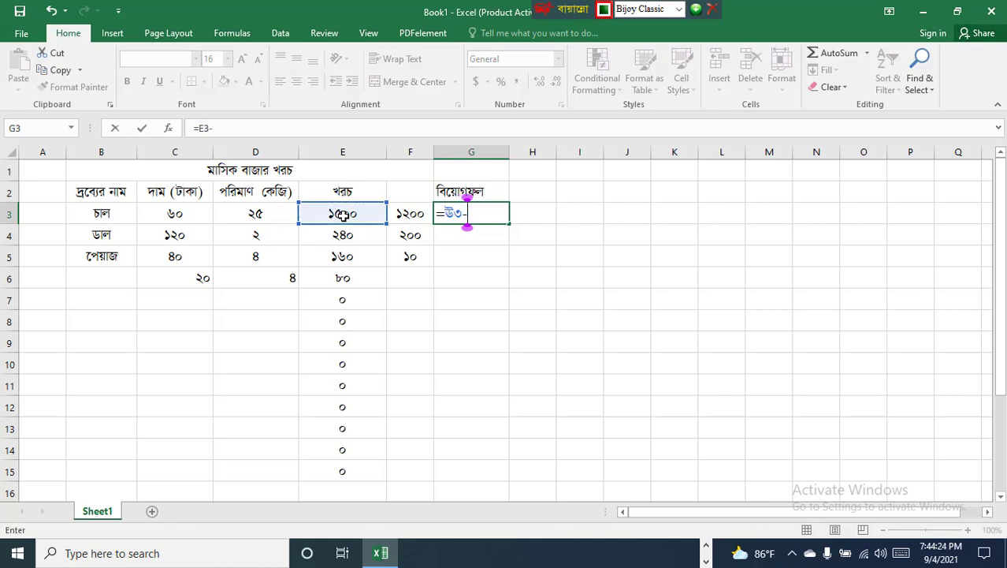
pyautogui.click(404, 211)
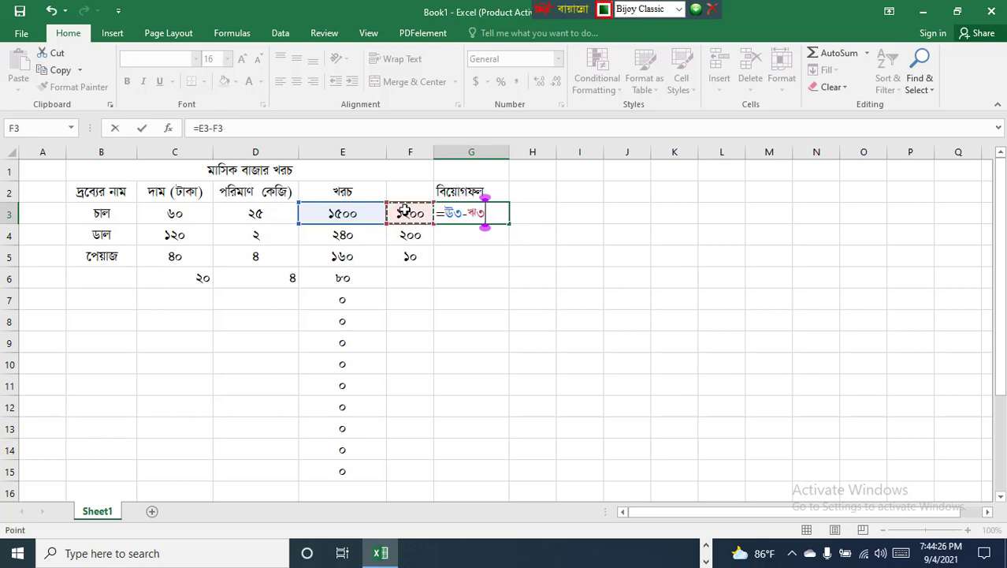
pyautogui.press('Return')
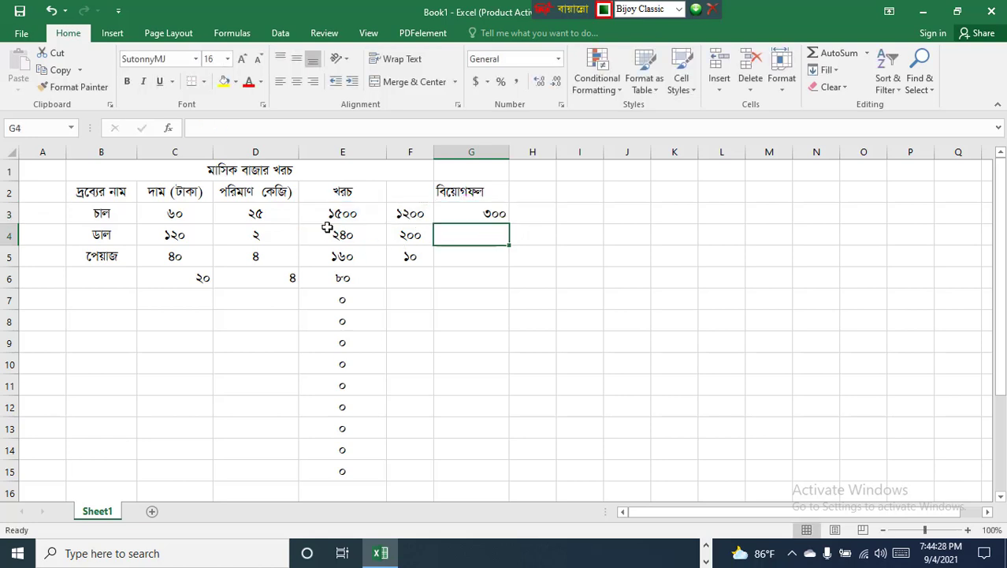
# Copy the difference formula from cell G3 down through cell G10.
pyautogui.click(472, 208)
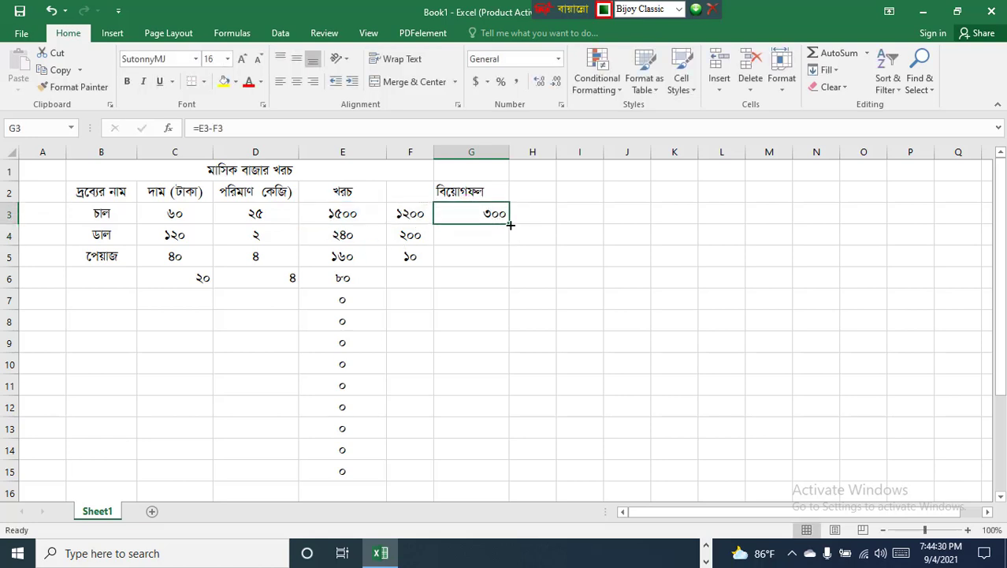
pyautogui.moveTo(510, 224); pyautogui.dragTo(508, 376)
pyautogui.click(723, 386)
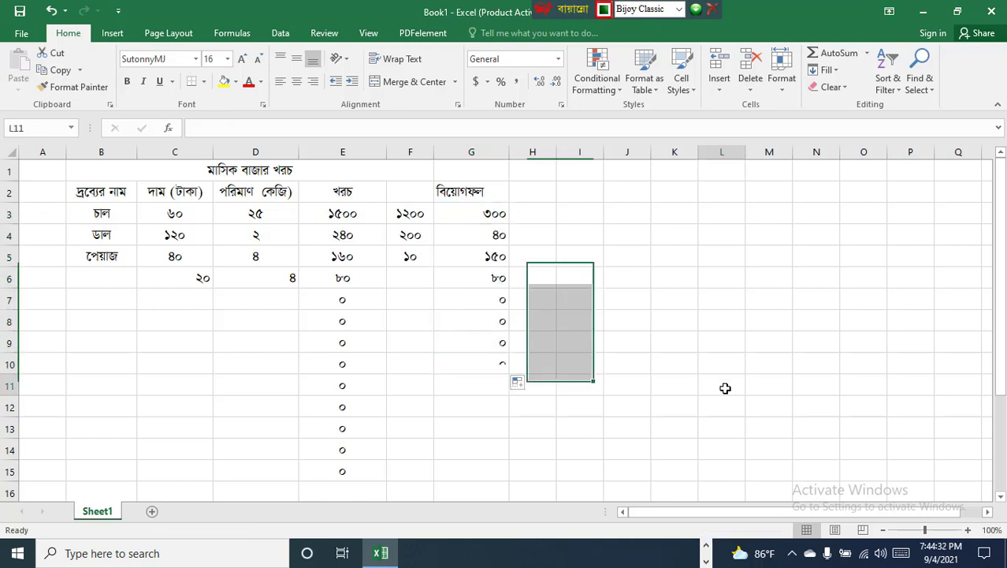
pyautogui.moveTo(351, 302); pyautogui.dragTo(535, 387)
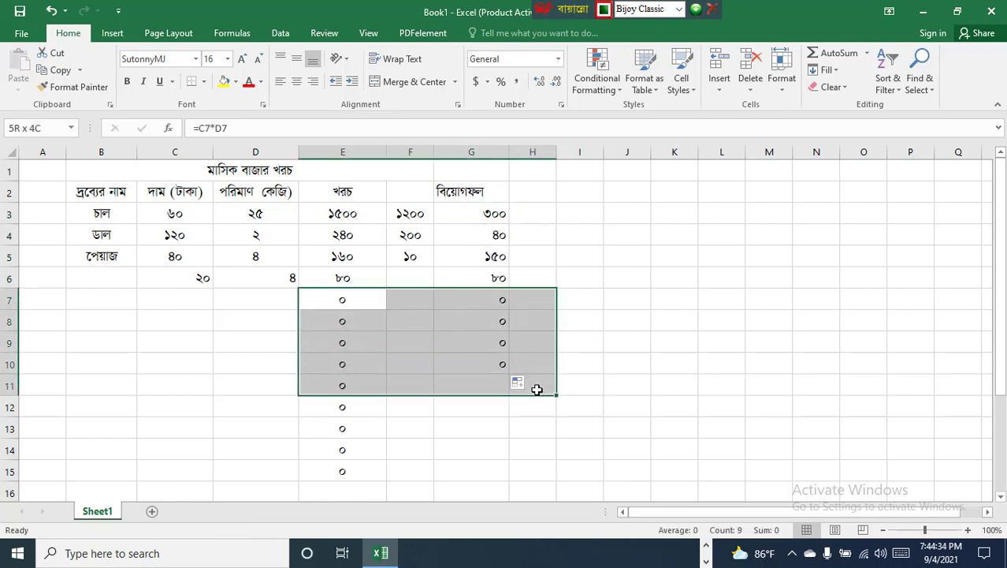
pyautogui.click(657, 322)
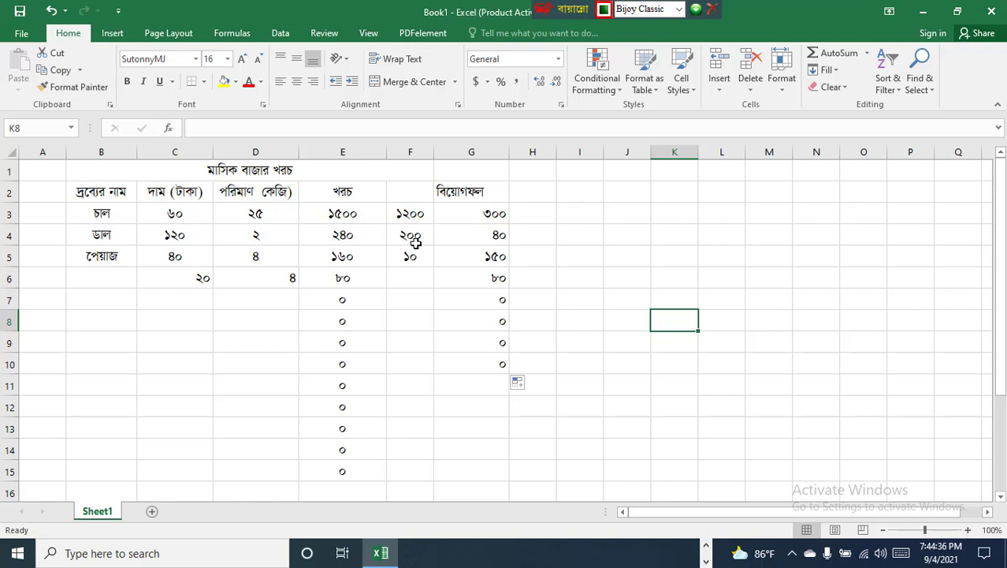
pyautogui.click(331, 215)
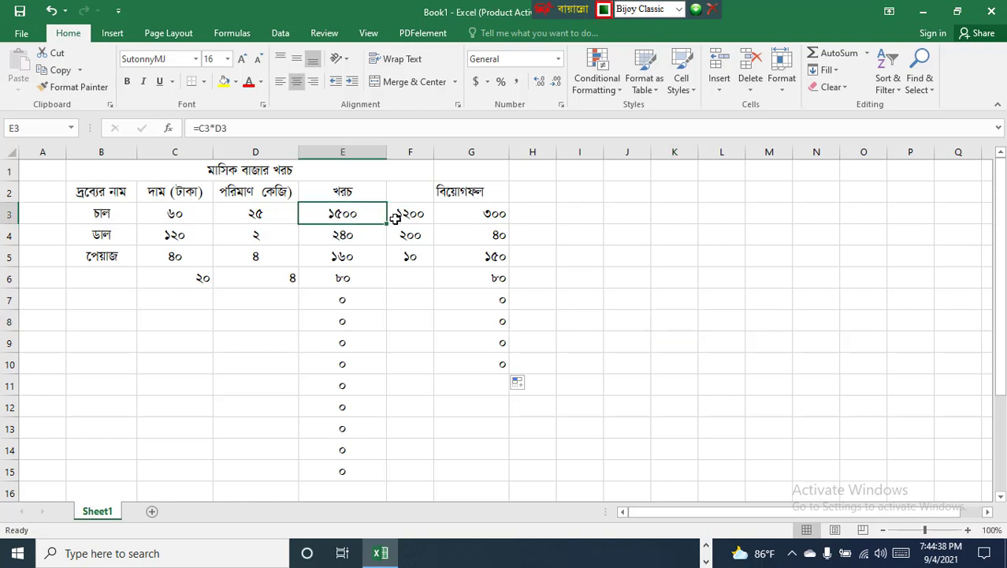
pyautogui.click(410, 215)
pyautogui.click(506, 219)
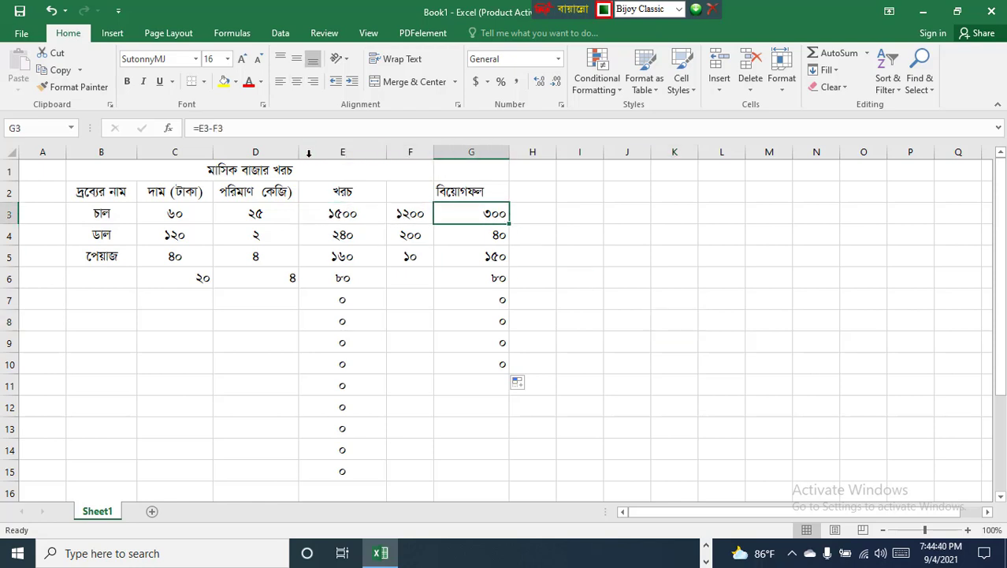
pyautogui.click(198, 129)
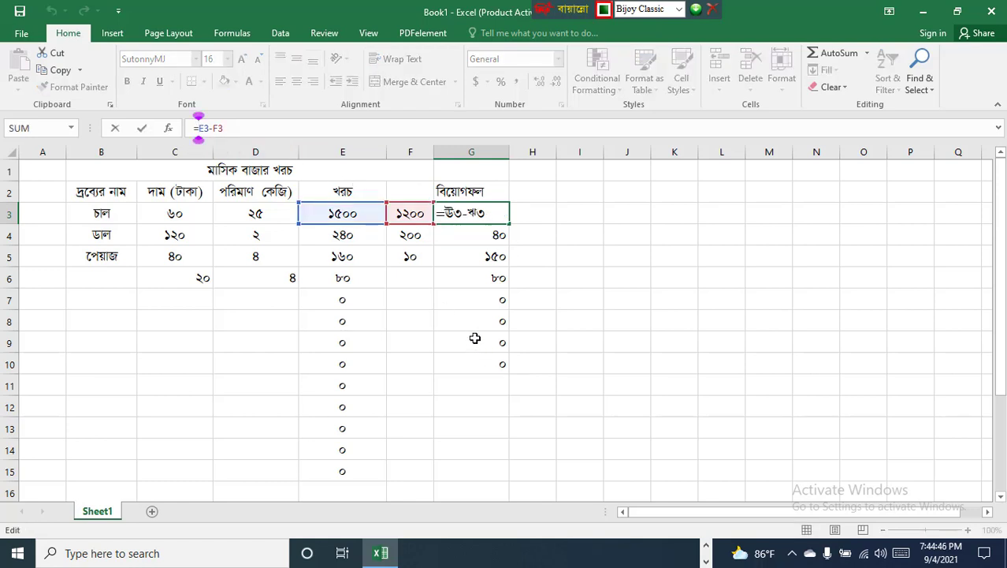
pyautogui.click(606, 322)
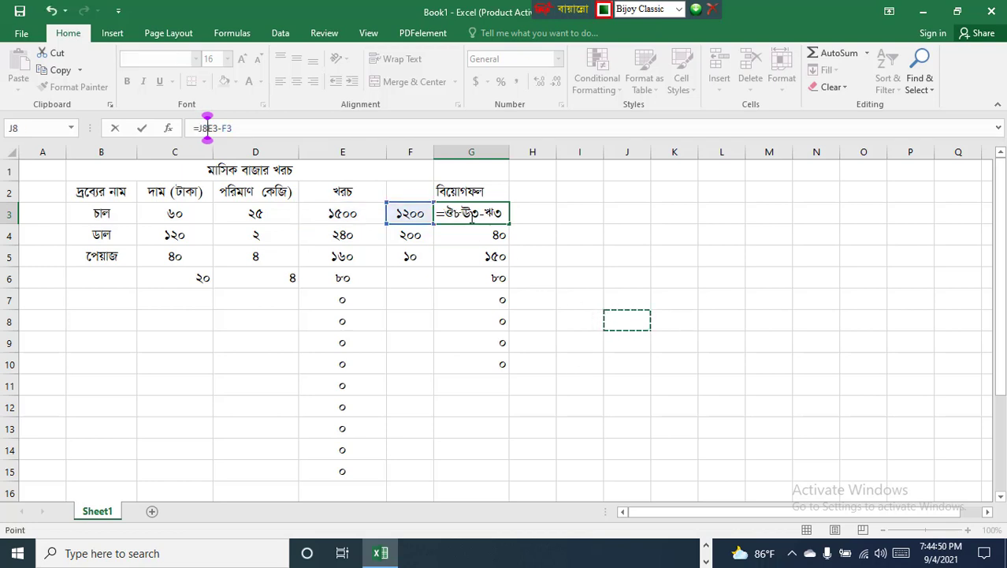
pyautogui.press('BackSpace')
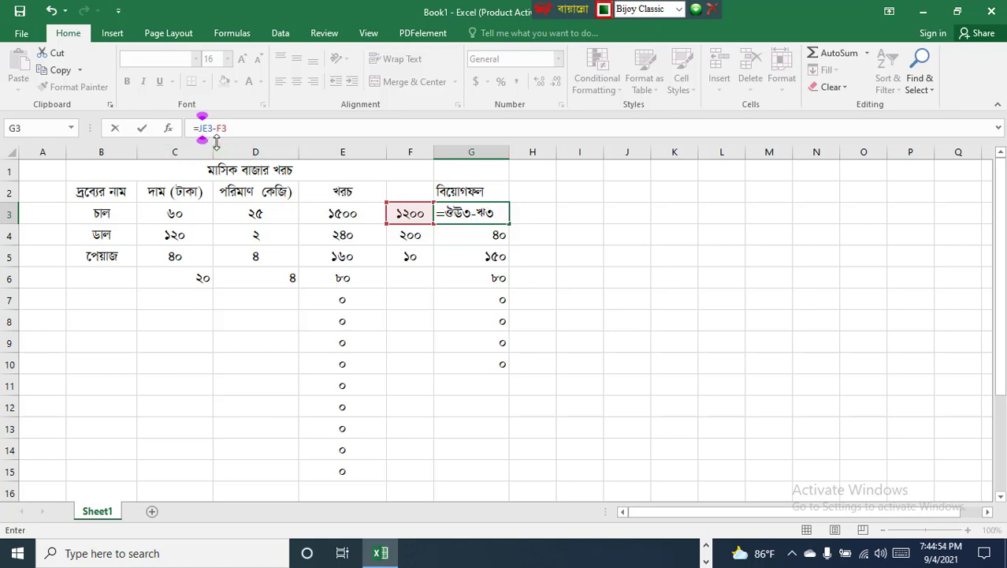
pyautogui.press('BackSpace')
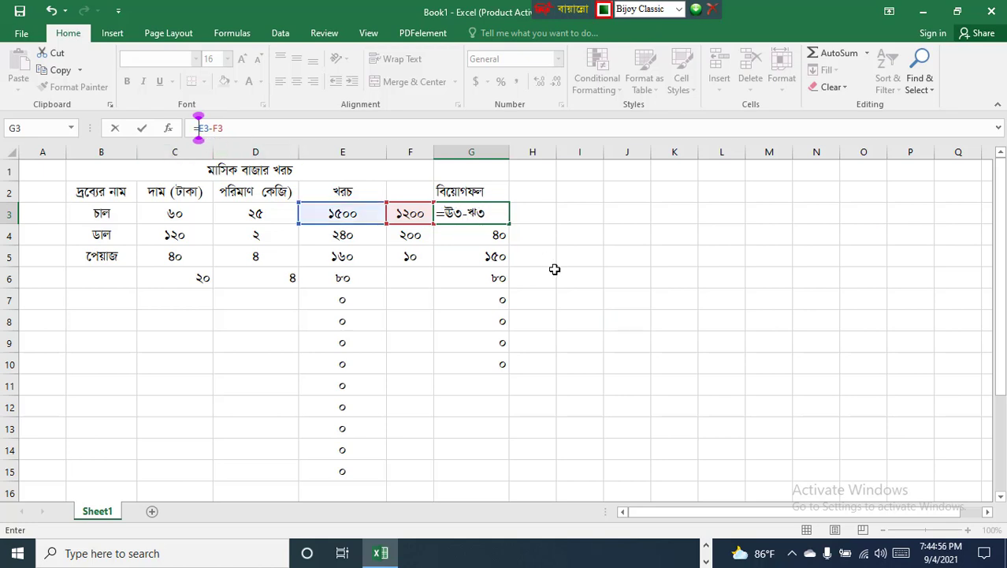
pyautogui.click(555, 271)
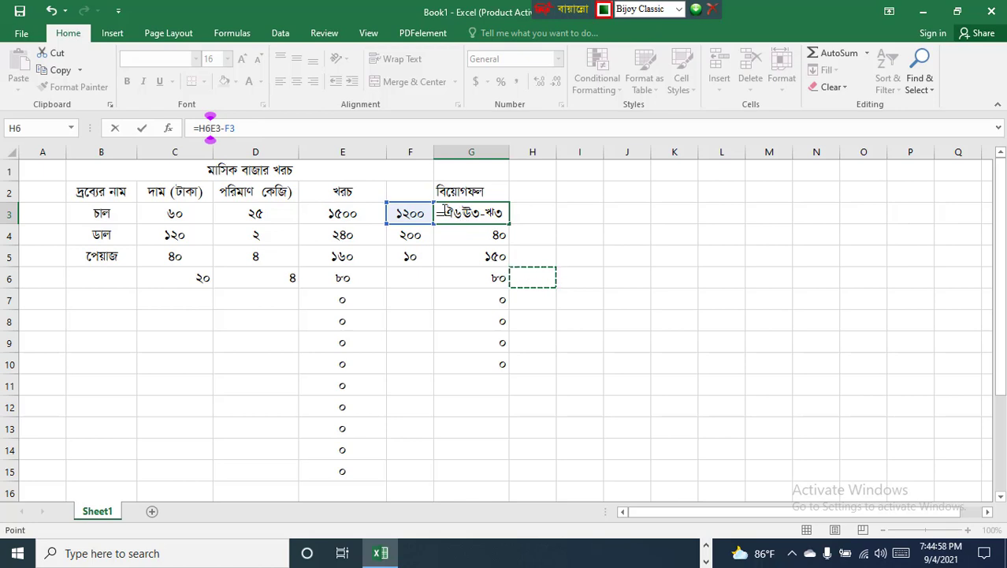
# Clear the altered formula in cell G3 and re-enter it as =E3-F3.
pyautogui.moveTo(438, 211); pyautogui.dragTo(517, 218)
pyautogui.press('BackSpace')
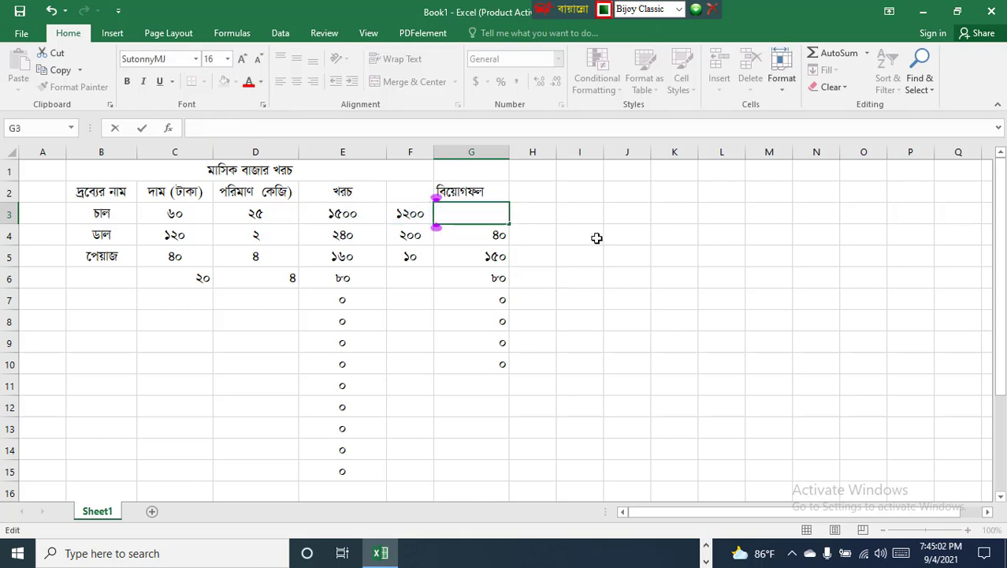
pyautogui.write('=')
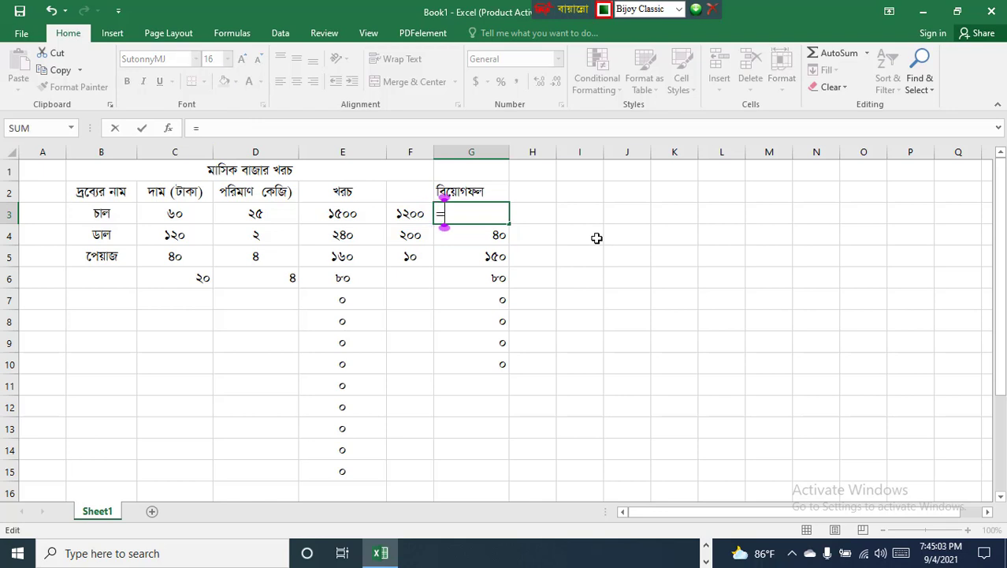
pyautogui.click(347, 214)
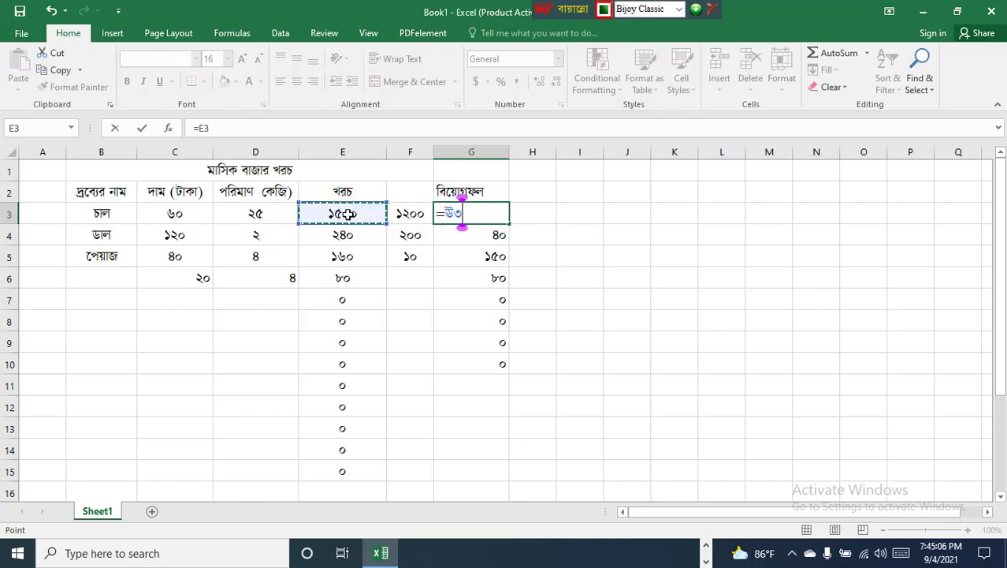
pyautogui.write('-')
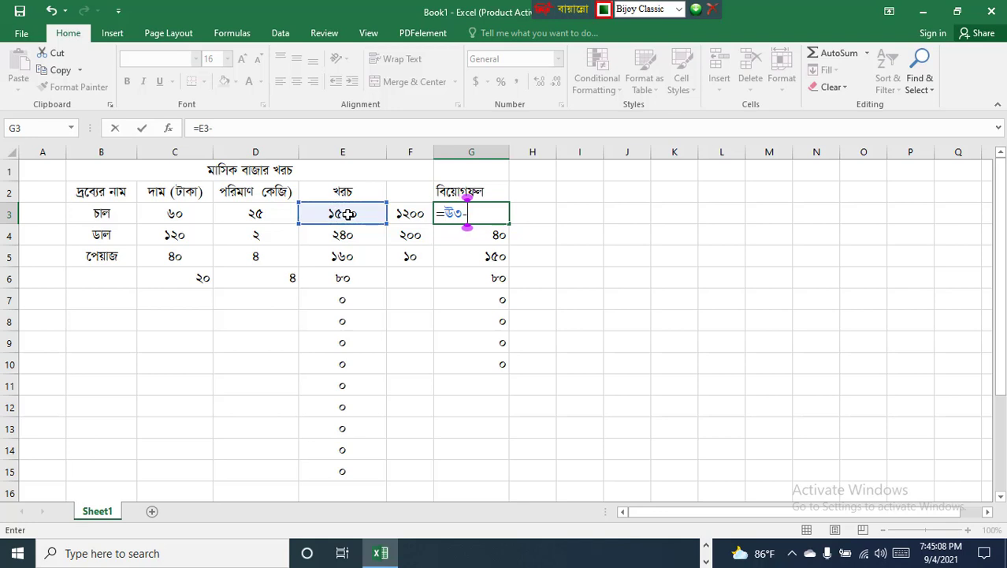
pyautogui.click(417, 213)
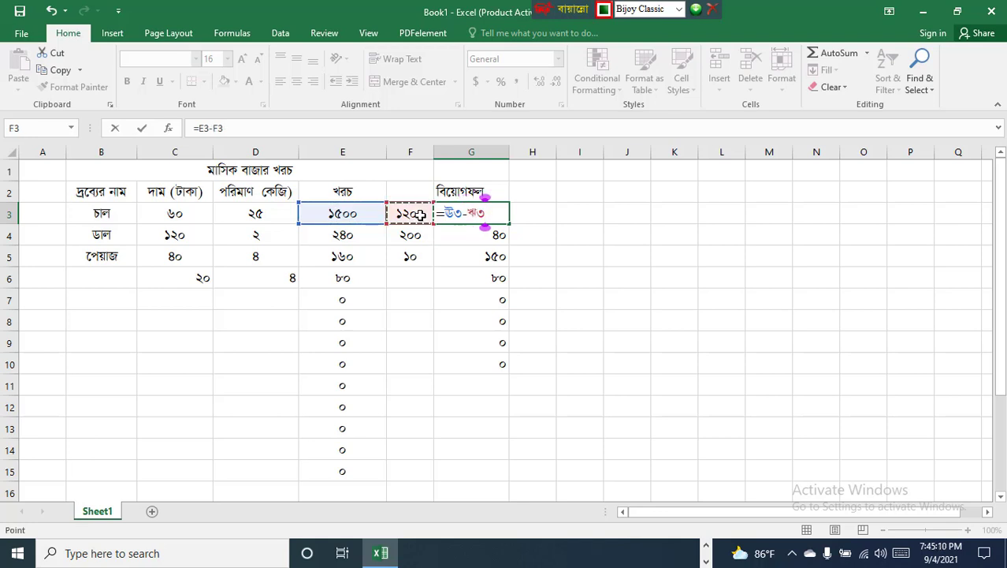
pyautogui.press('Return')
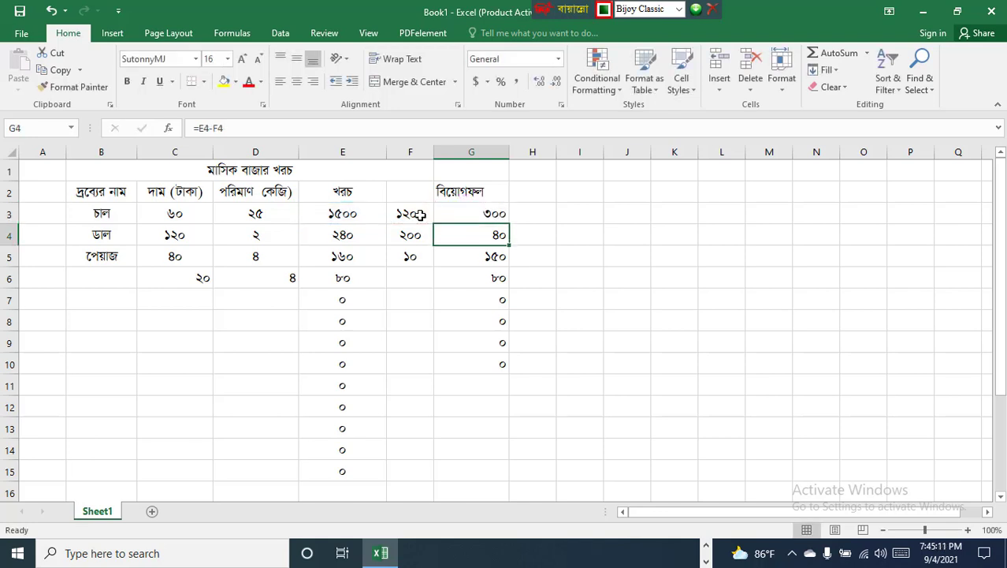
# Fill the subtraction formula from cell G3 down to cell G7.
pyautogui.click(483, 431)
pyautogui.click(499, 216)
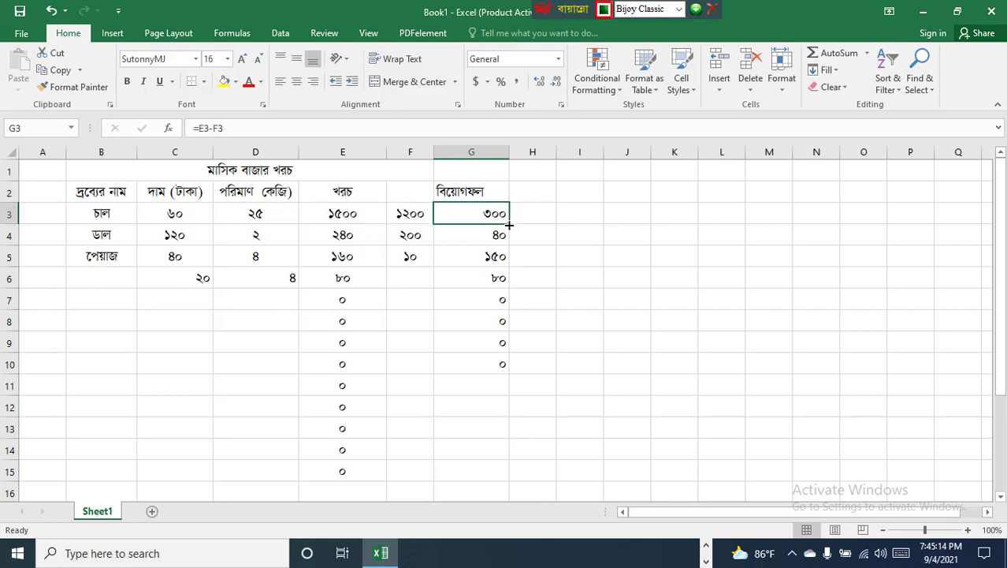
pyautogui.moveTo(509, 225); pyautogui.dragTo(509, 319)
pyautogui.click(561, 369)
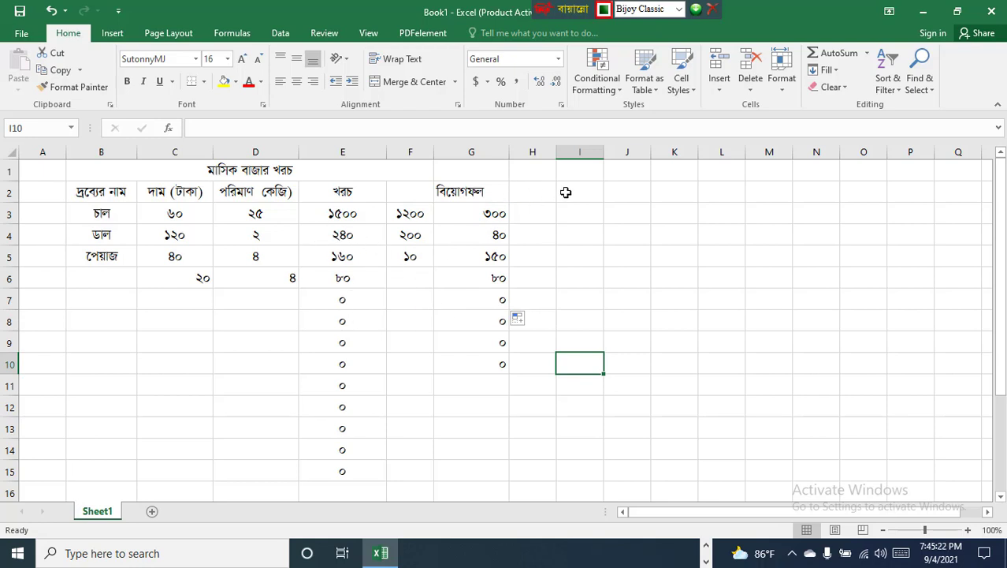
# Enter the heading যোগফল in cell I2.
pyautogui.click(563, 192)
pyautogui.write('‡hvMdj')
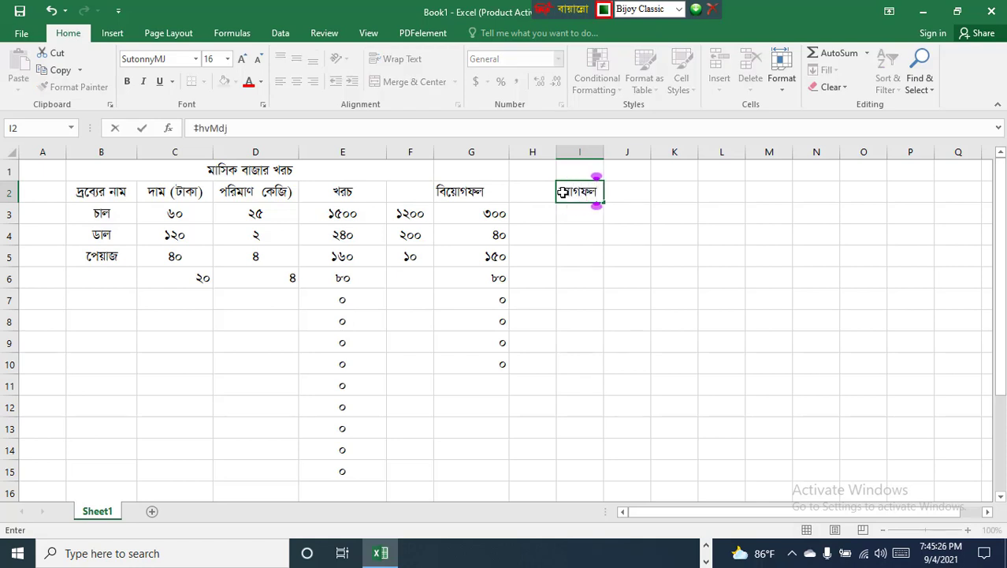
pyautogui.click(357, 211)
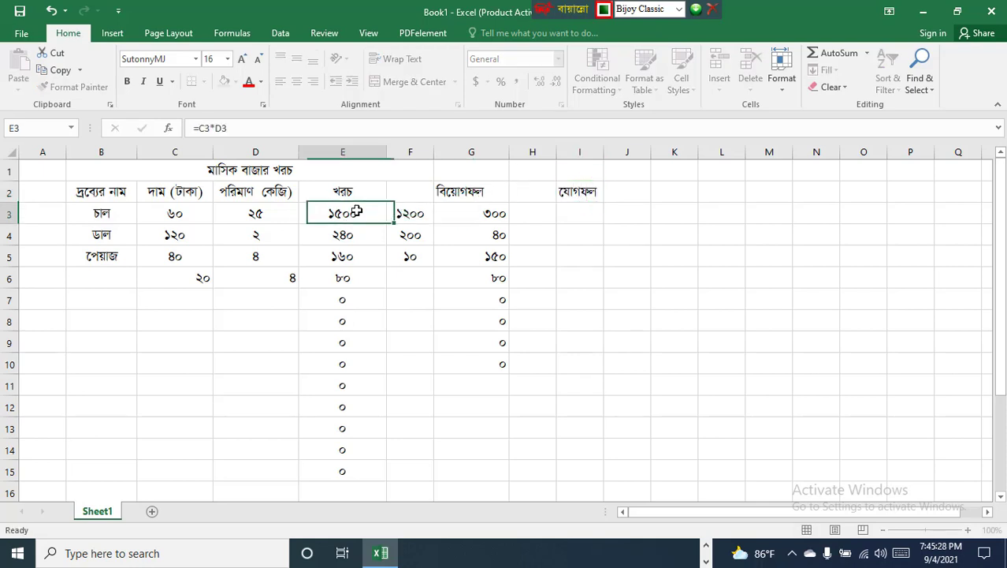
# Calculate the first item's sum in cell I3 with the formula =E3+F3.
pyautogui.click(406, 211)
pyautogui.click(580, 214)
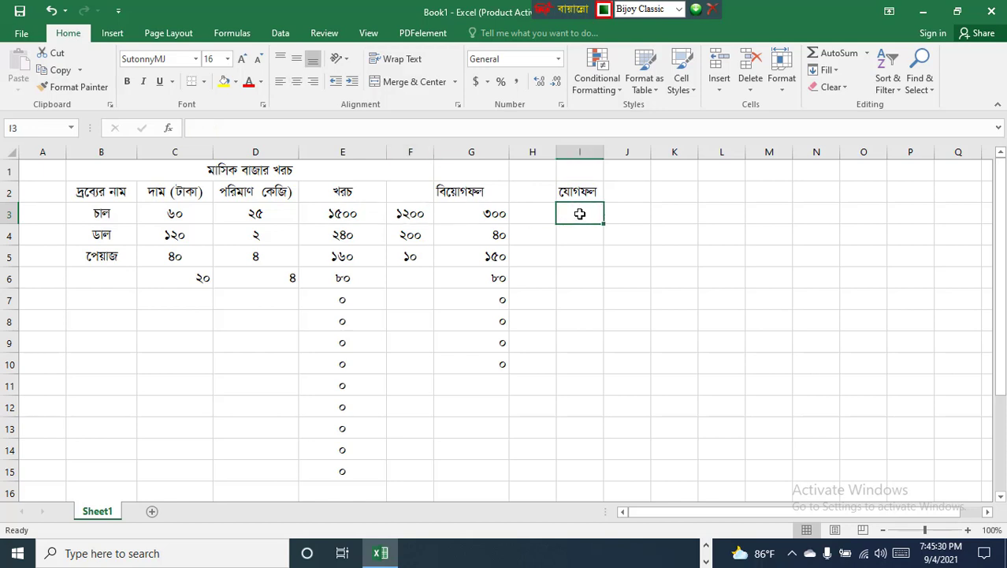
pyautogui.write('=')
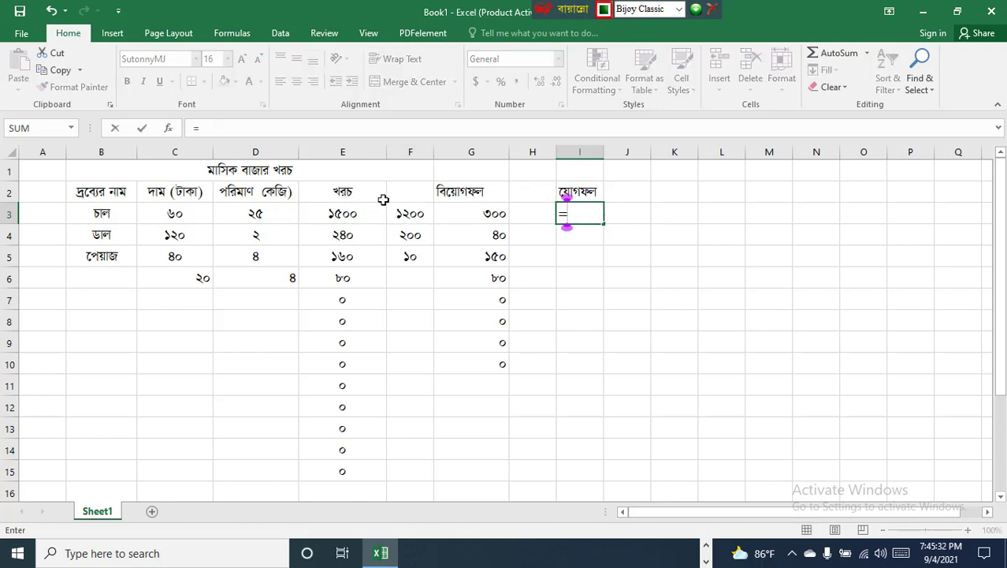
pyautogui.click(340, 216)
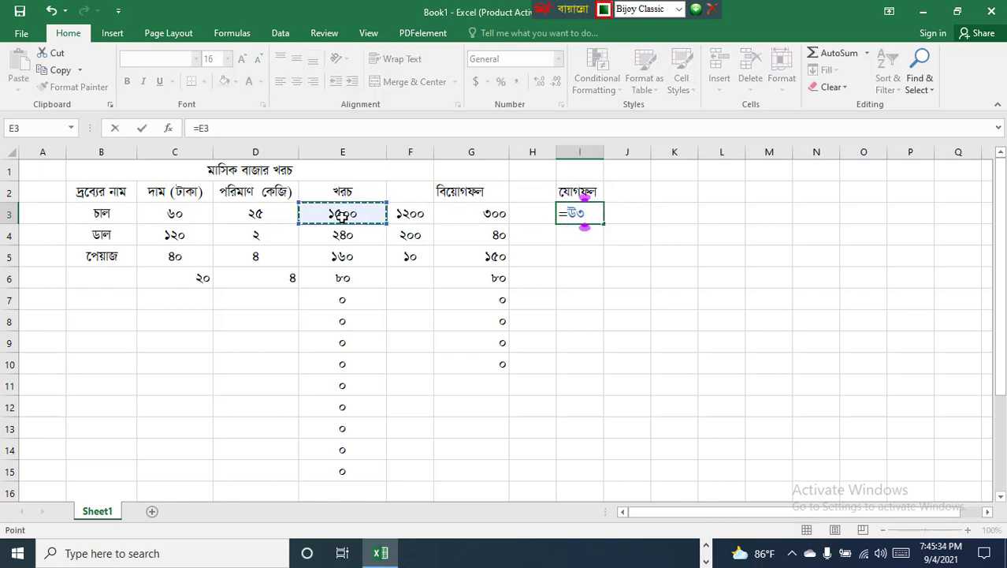
pyautogui.write('+')
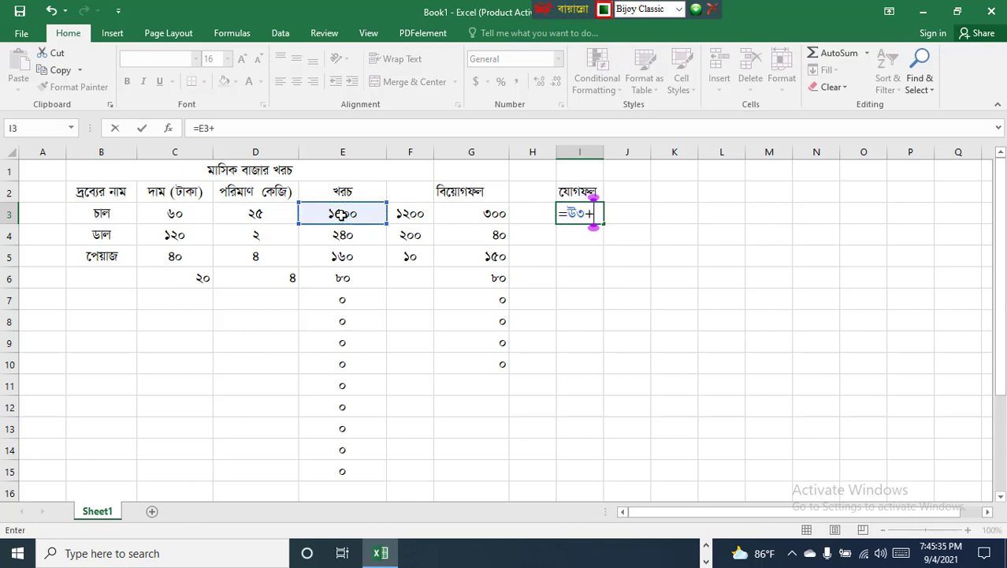
pyautogui.click(415, 215)
pyautogui.press('Return')
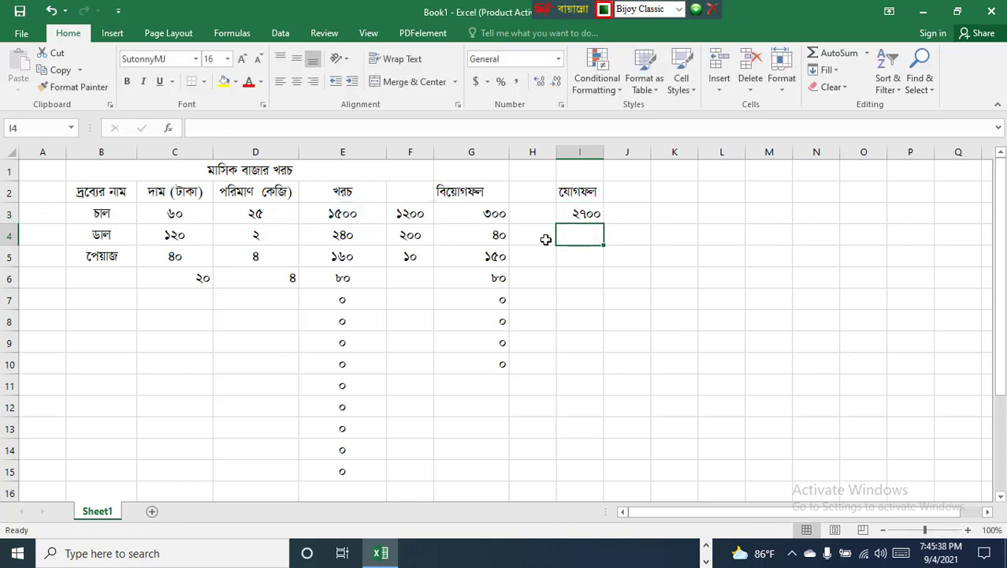
# Fill the addition formula from cell I3 down to cell I9.
pyautogui.click(596, 213)
pyautogui.moveTo(604, 224); pyautogui.dragTo(598, 355)
pyautogui.click(730, 404)
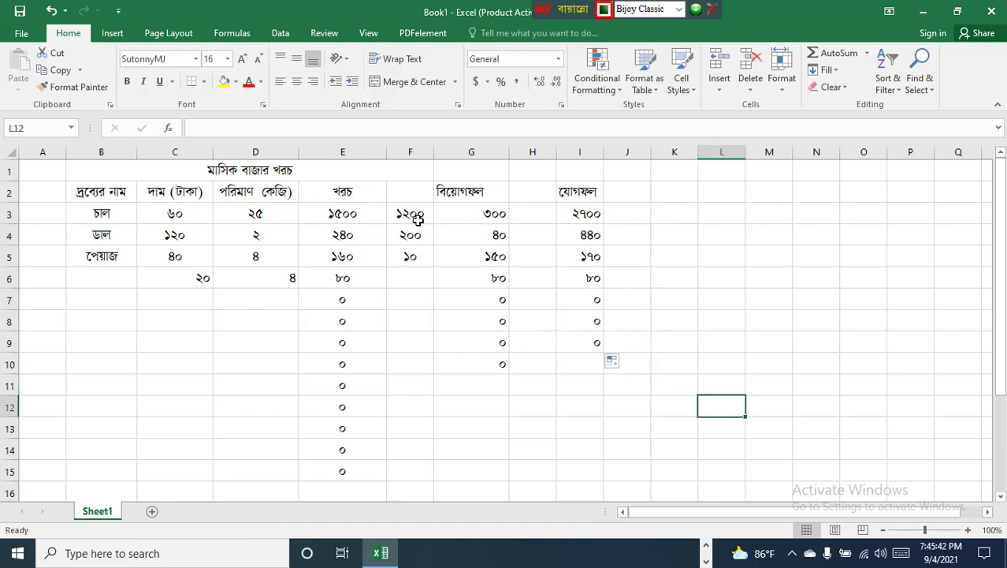
# Check the sums in I3 to I5 against the amounts in columns E and F for each row.
pyautogui.click(348, 212)
pyautogui.click(406, 215)
pyautogui.click(580, 211)
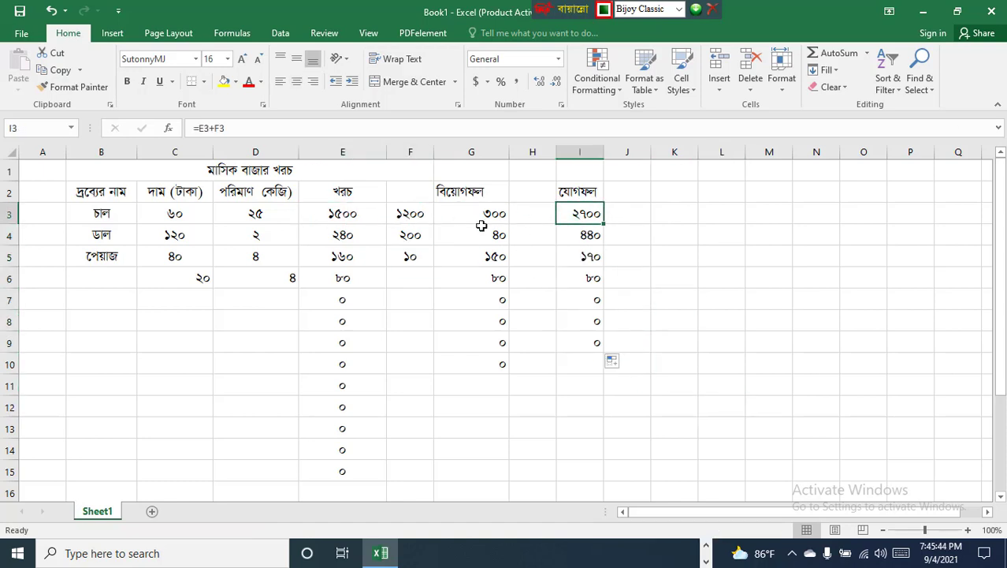
pyautogui.click(359, 237)
pyautogui.click(412, 235)
pyautogui.click(582, 236)
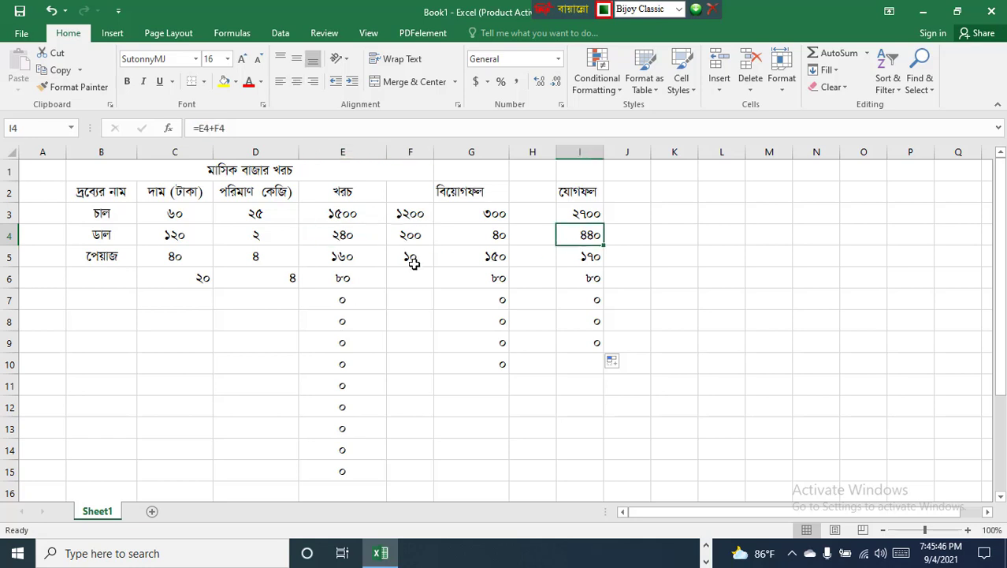
pyautogui.click(344, 257)
pyautogui.click(410, 258)
pyautogui.click(583, 260)
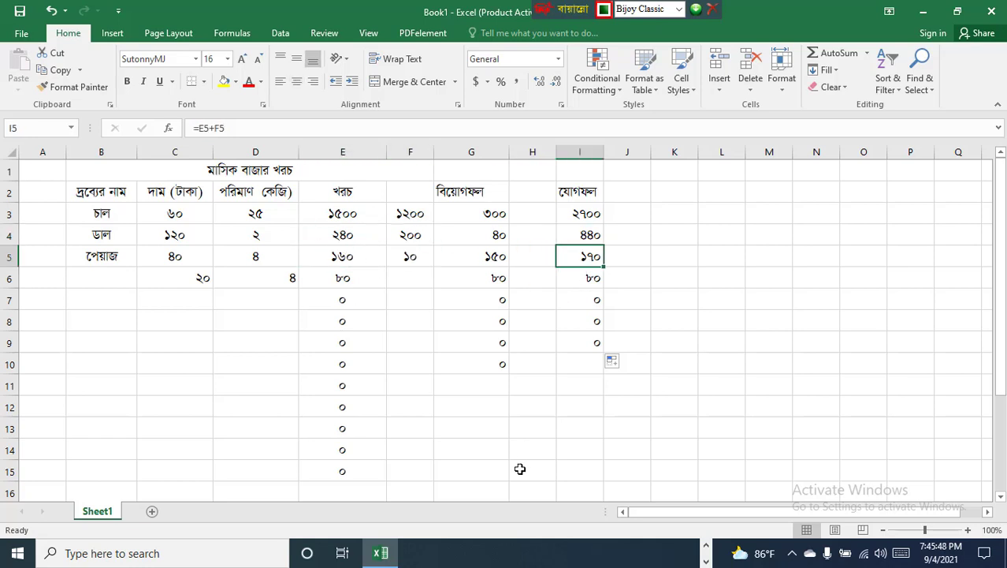
pyautogui.click(533, 473)
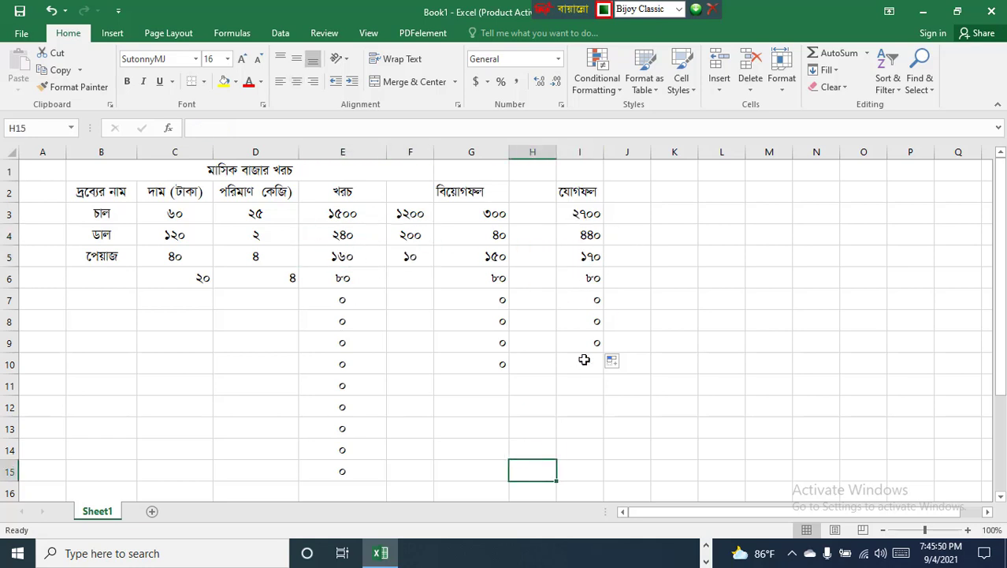
# Change the amount in cell F5 to 20.
pyautogui.click(405, 258)
pyautogui.write('20')
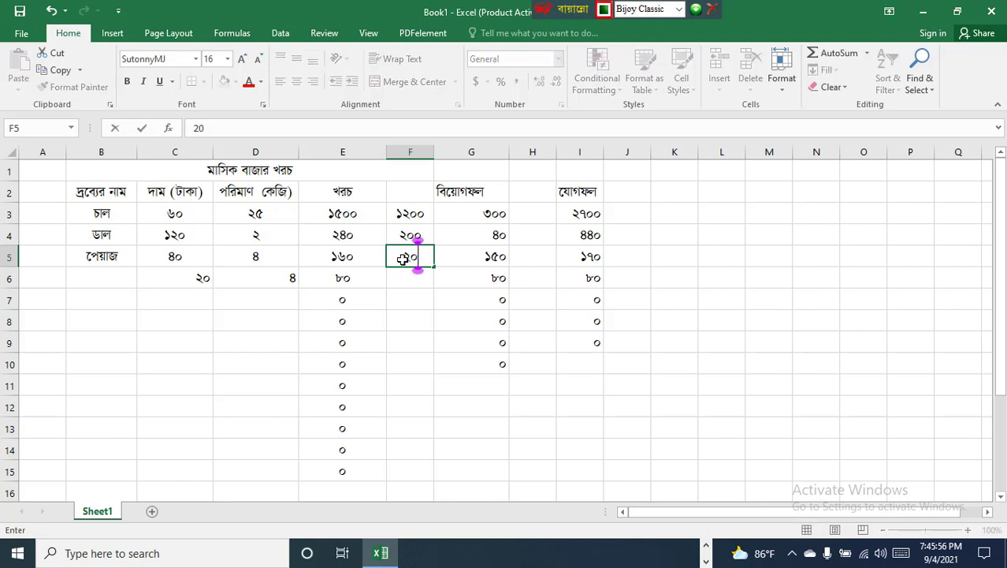
pyautogui.click(253, 382)
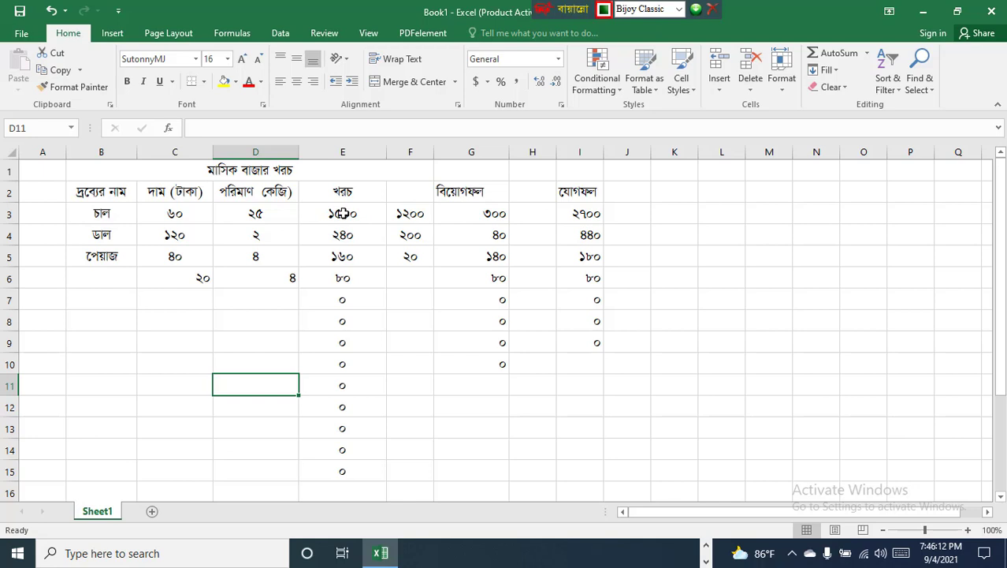
# Enter the heading গুনফল in cell K2.
pyautogui.click(667, 190)
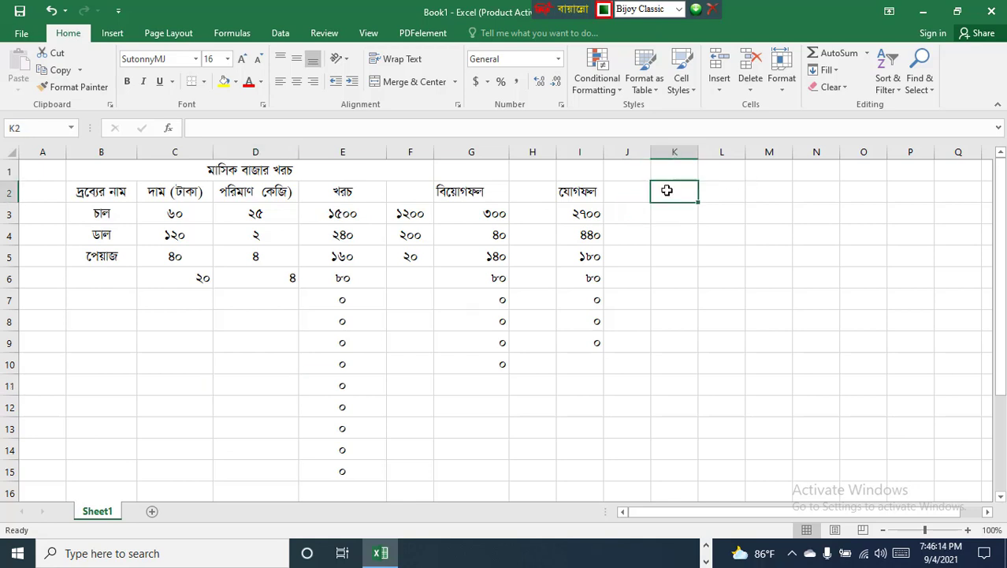
pyautogui.write(',')
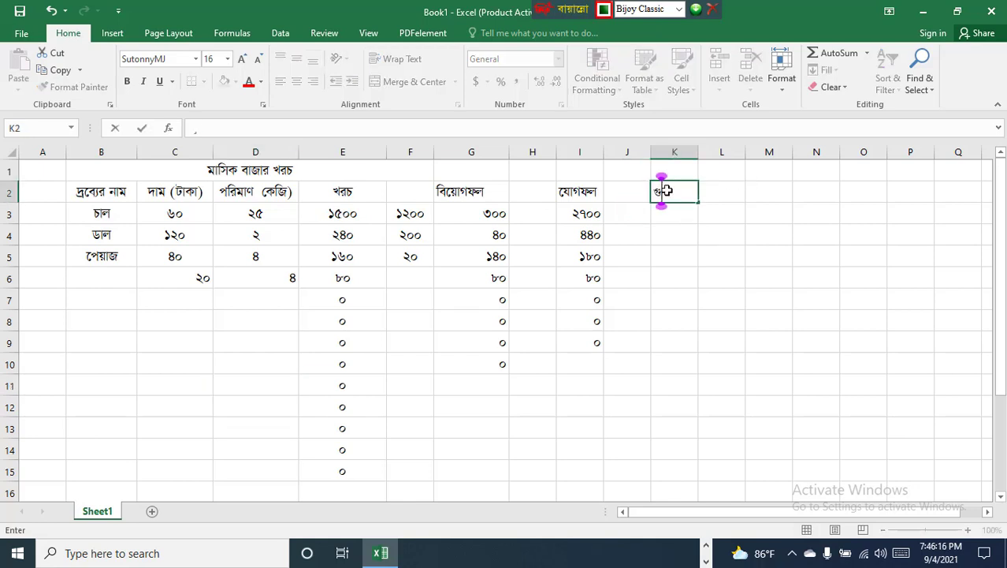
pyautogui.write('bdj')
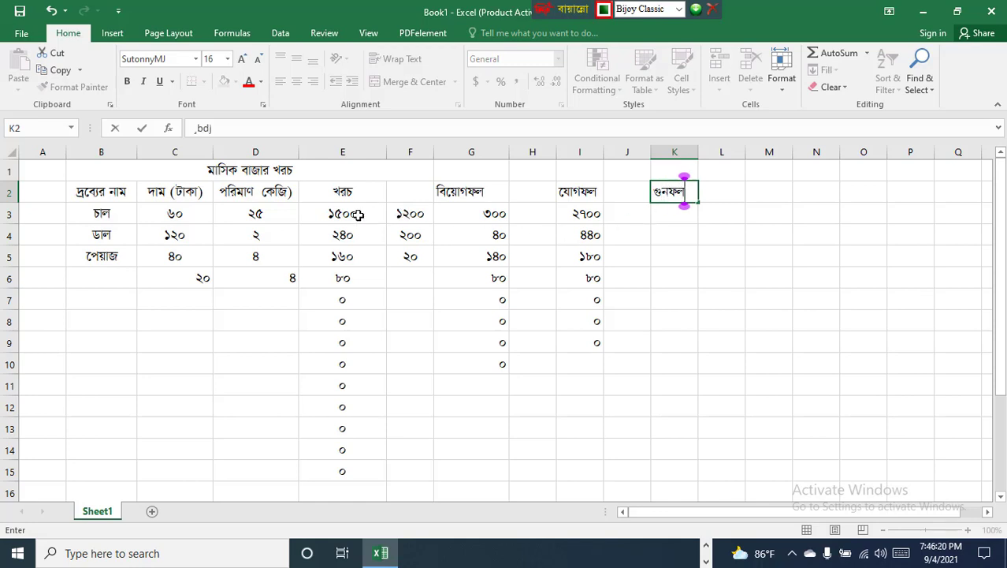
# Calculate the first item's product in cell K3 with the formula =C3*D3.
pyautogui.click(172, 216)
pyautogui.click(243, 216)
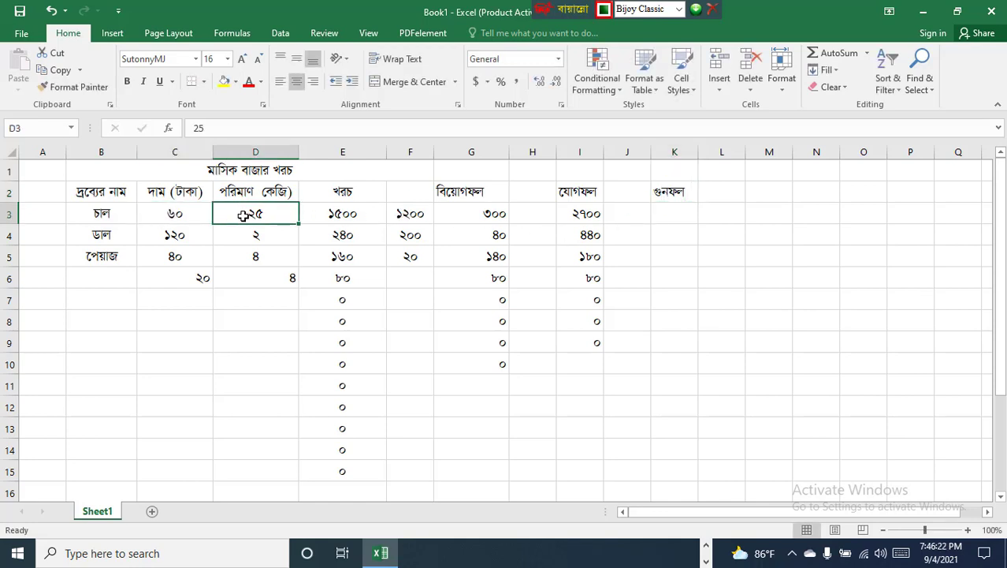
pyautogui.click(670, 214)
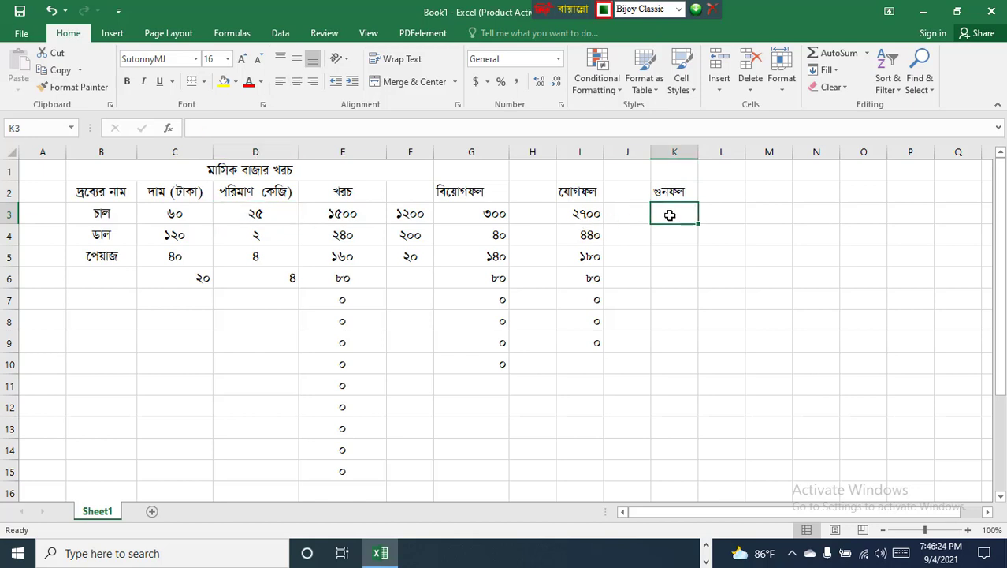
pyautogui.write('=')
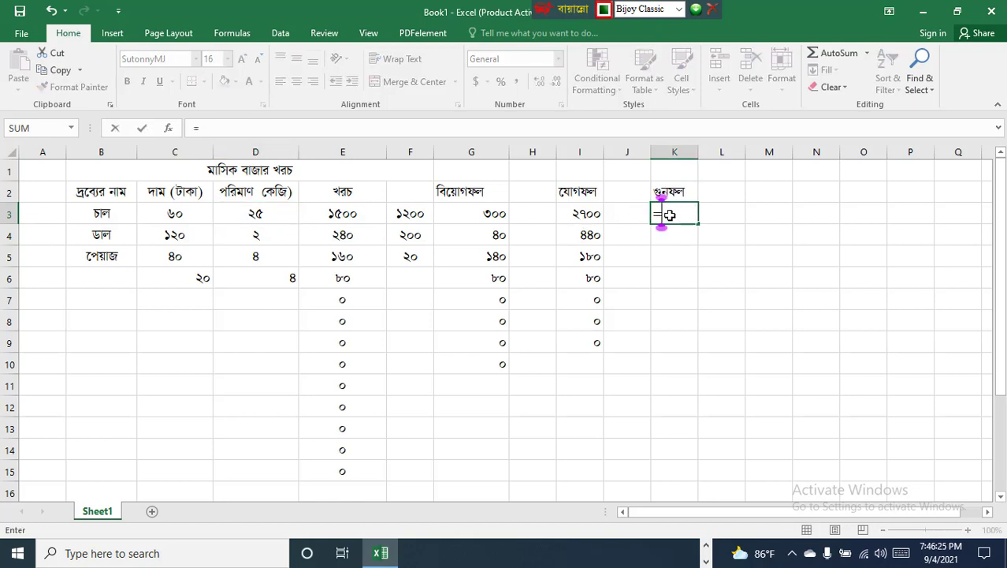
pyautogui.click(181, 214)
pyautogui.write('*')
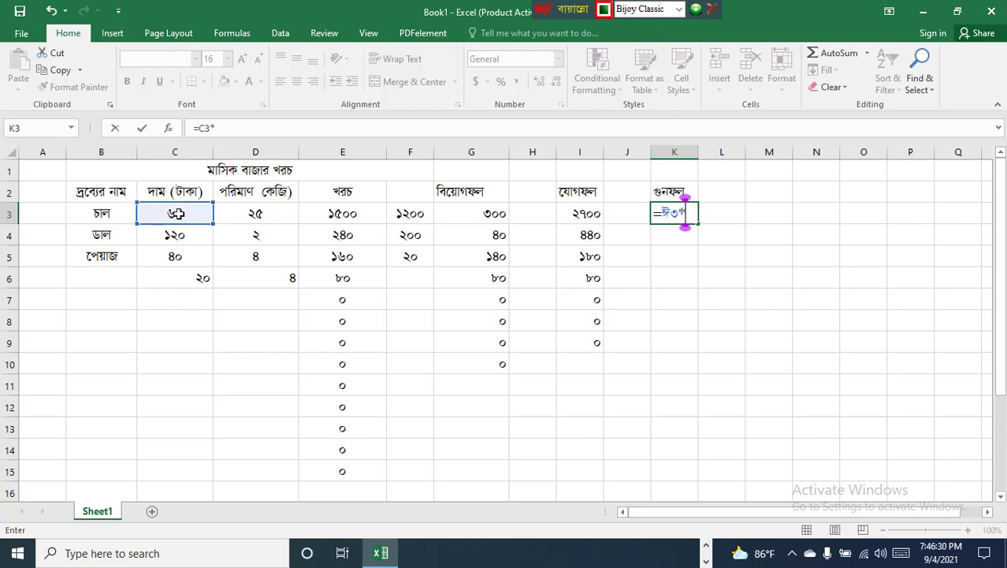
pyautogui.click(255, 217)
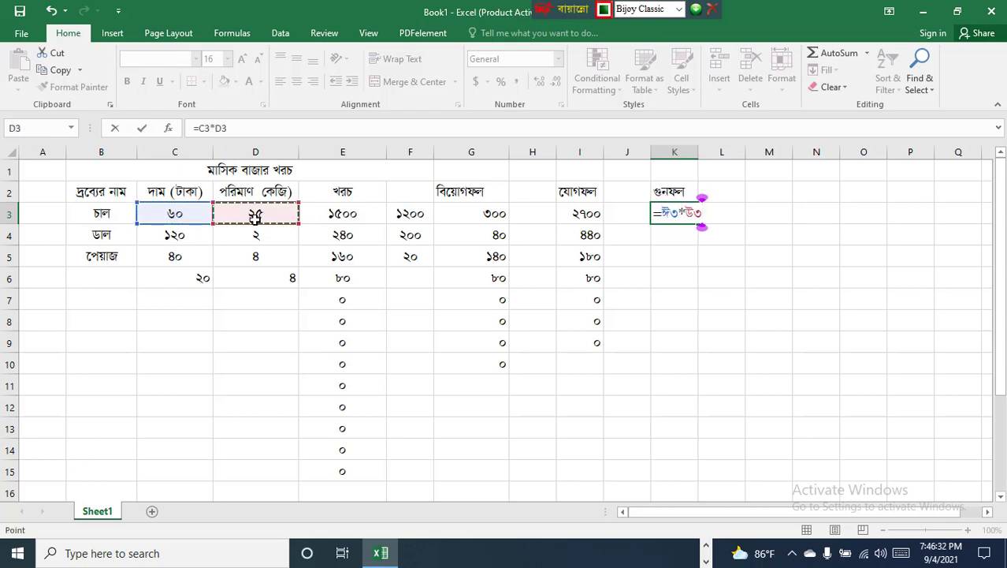
pyautogui.press('Return')
# Fill the multiplication formula from cell K3 down to cell K7.
pyautogui.click(676, 215)
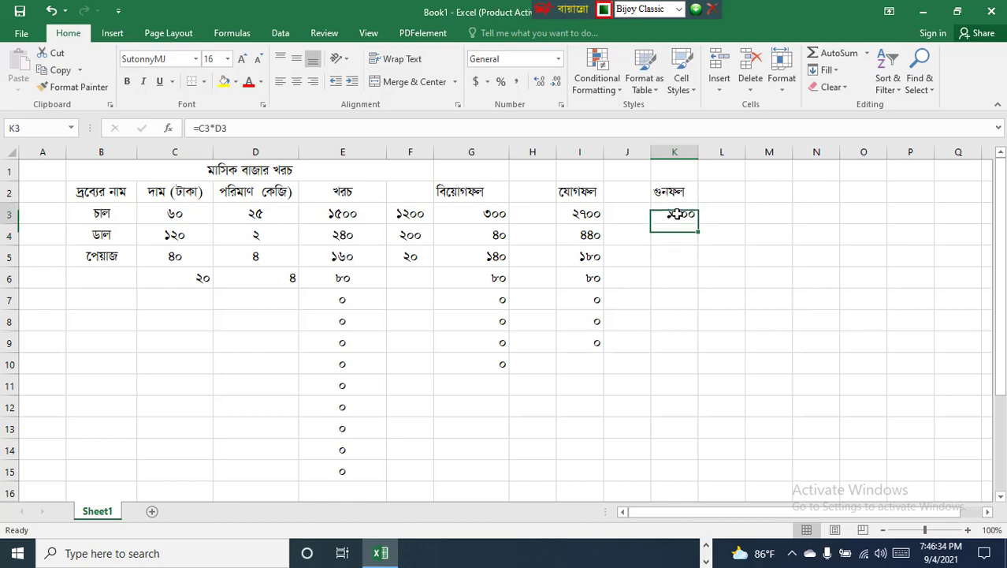
pyautogui.moveTo(700, 226); pyautogui.dragTo(694, 310)
pyautogui.click(768, 341)
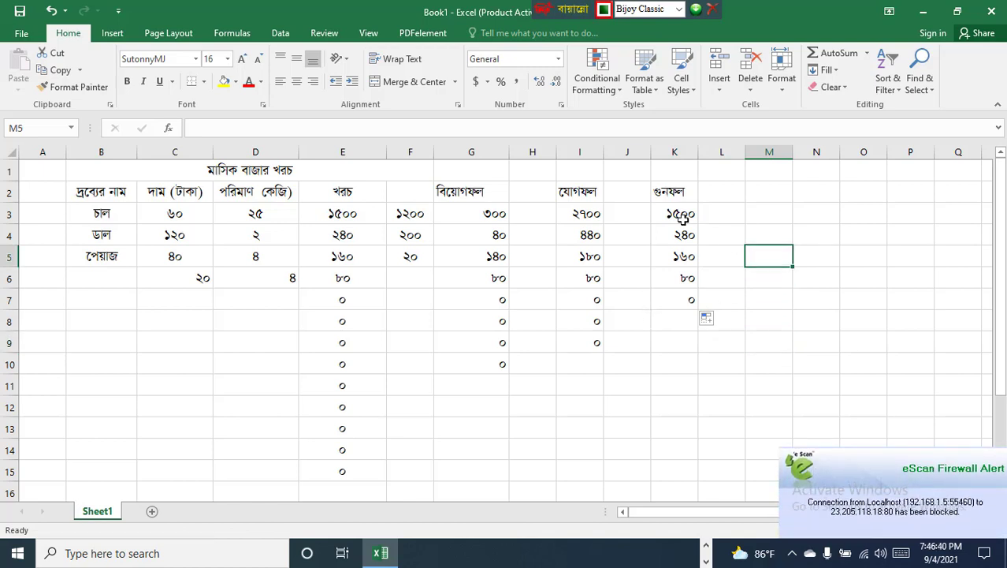
pyautogui.click(676, 212)
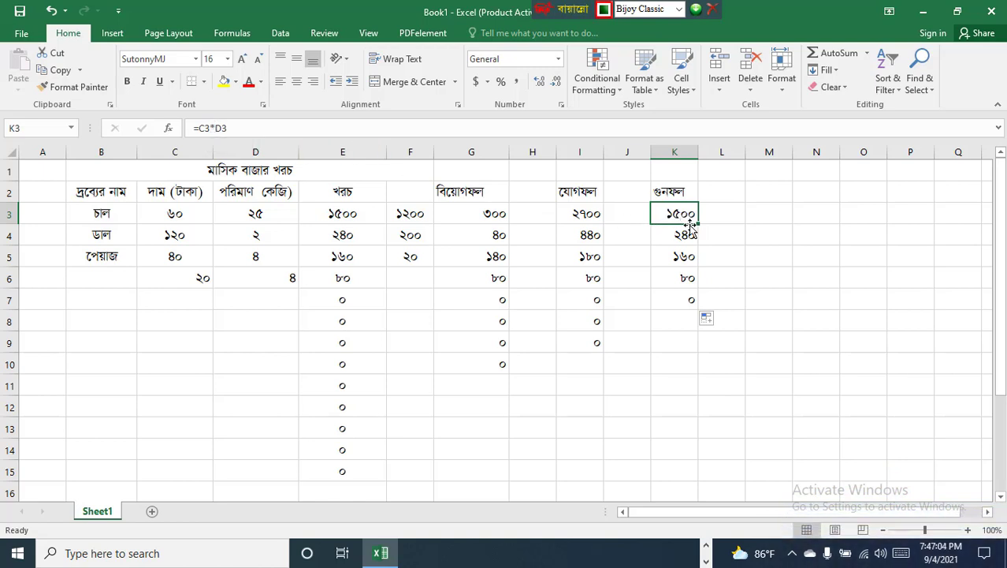
pyautogui.moveTo(699, 225); pyautogui.dragTo(707, 308)
pyautogui.click(767, 318)
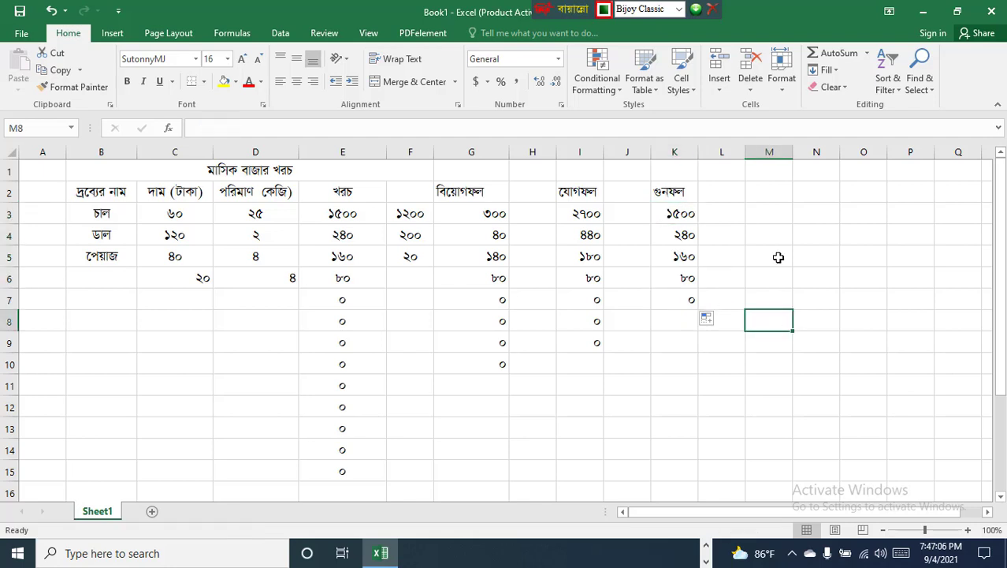
# Enter the heading ভাগফল in cell M2.
pyautogui.press('Up')
pyautogui.click(755, 193)
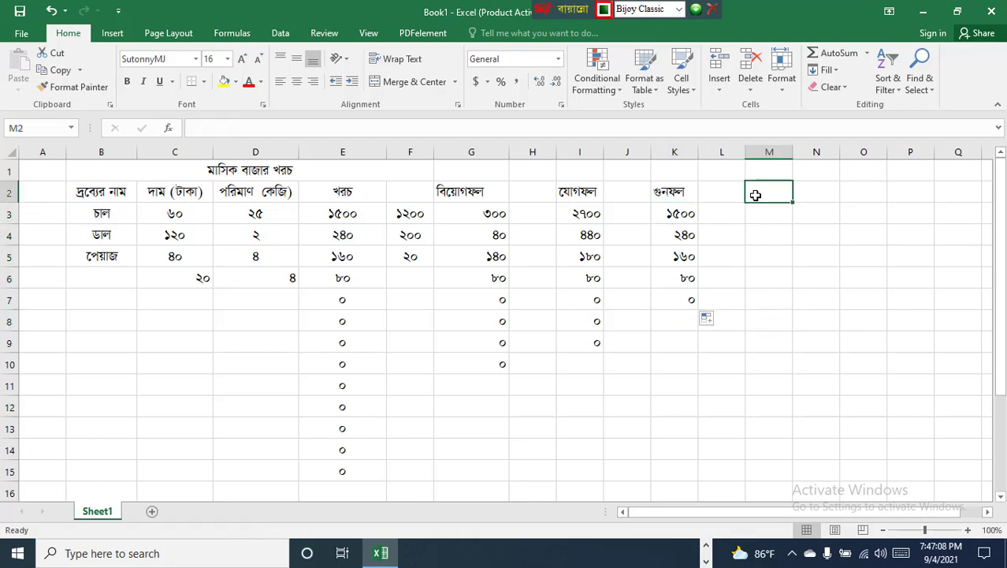
pyautogui.write('Nv')
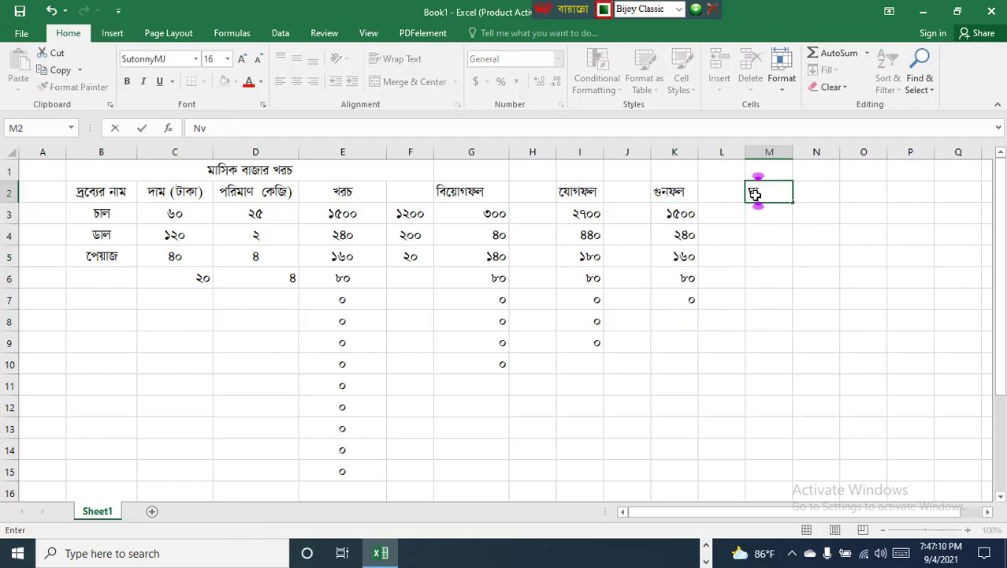
pyautogui.press('BackSpace')
pyautogui.press('BackSpace')
pyautogui.write('fvM')
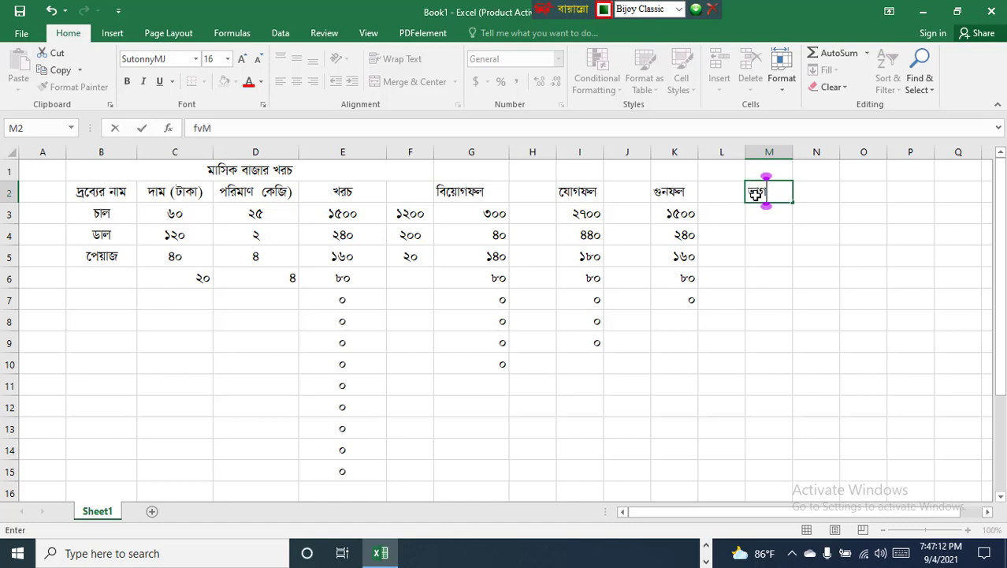
pyautogui.write('j')
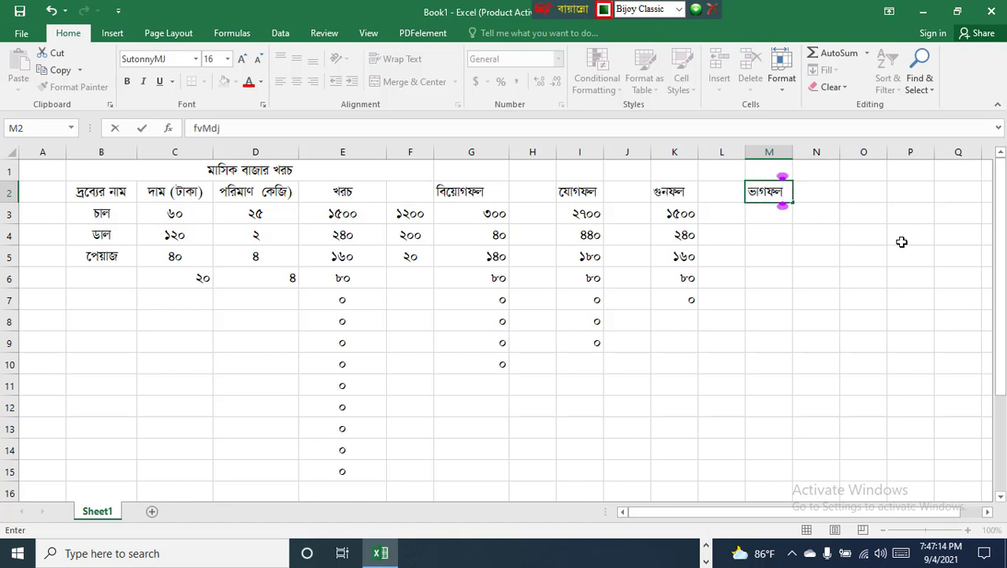
# Calculate the first item's quotient in cell M3 by dividing its cost by its quantity with the formula =E3/D3.
pyautogui.click(768, 215)
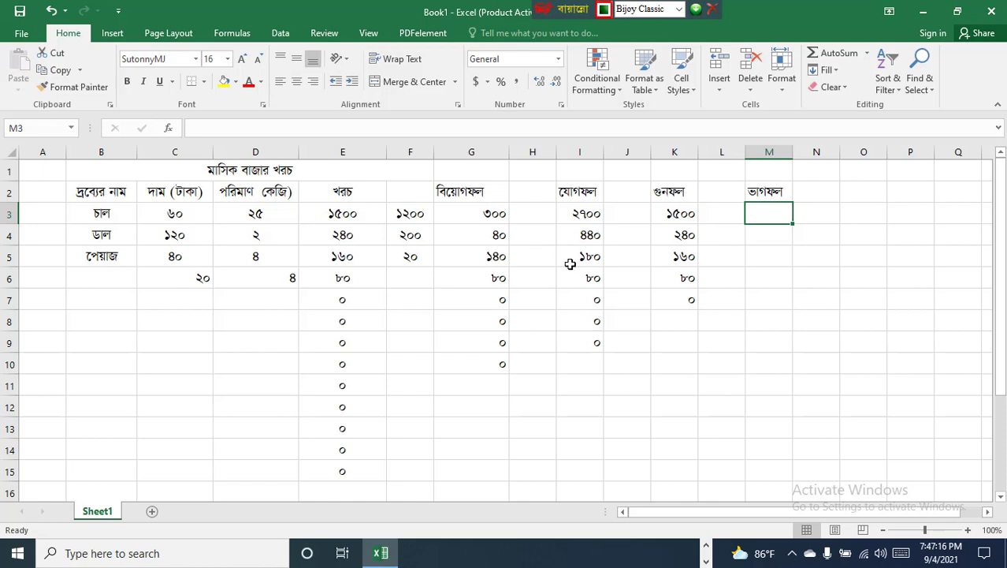
pyautogui.click(341, 213)
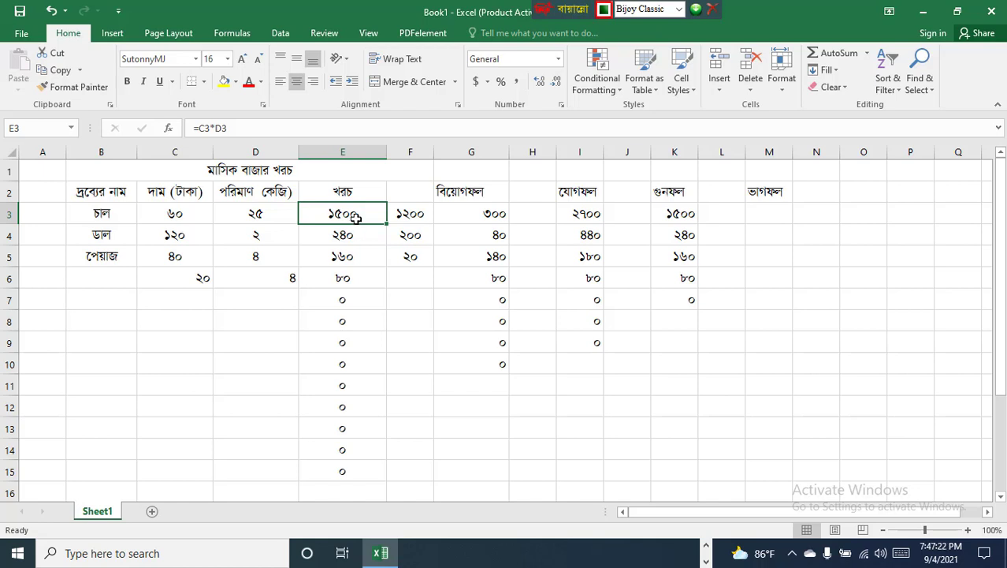
pyautogui.click(259, 213)
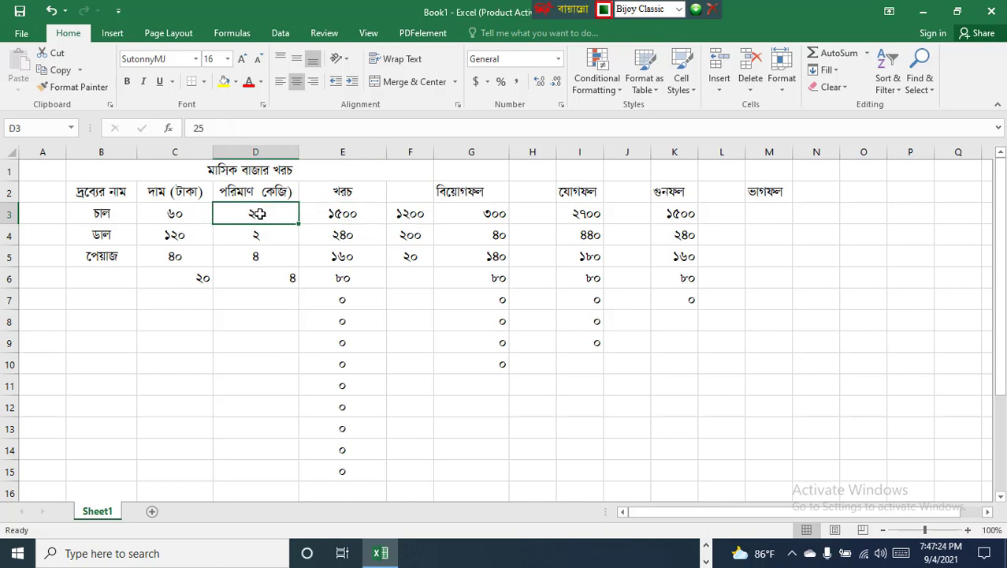
pyautogui.click(345, 212)
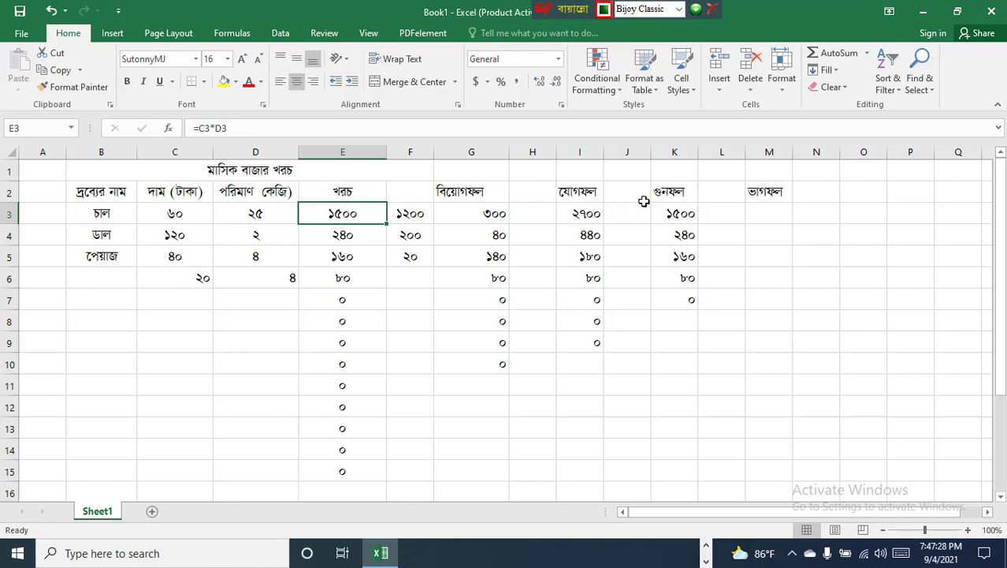
pyautogui.click(771, 215)
pyautogui.write('=')
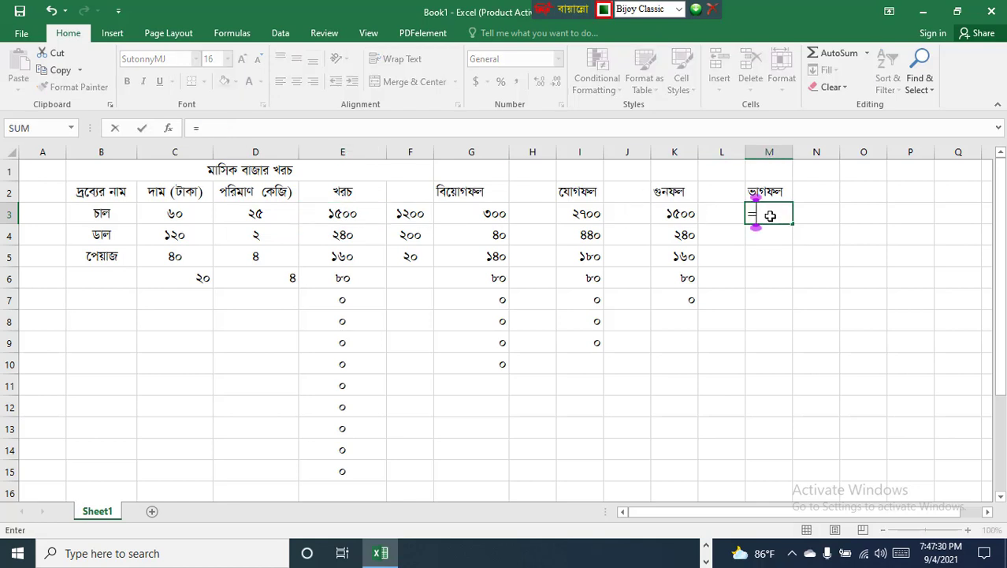
pyautogui.click(334, 214)
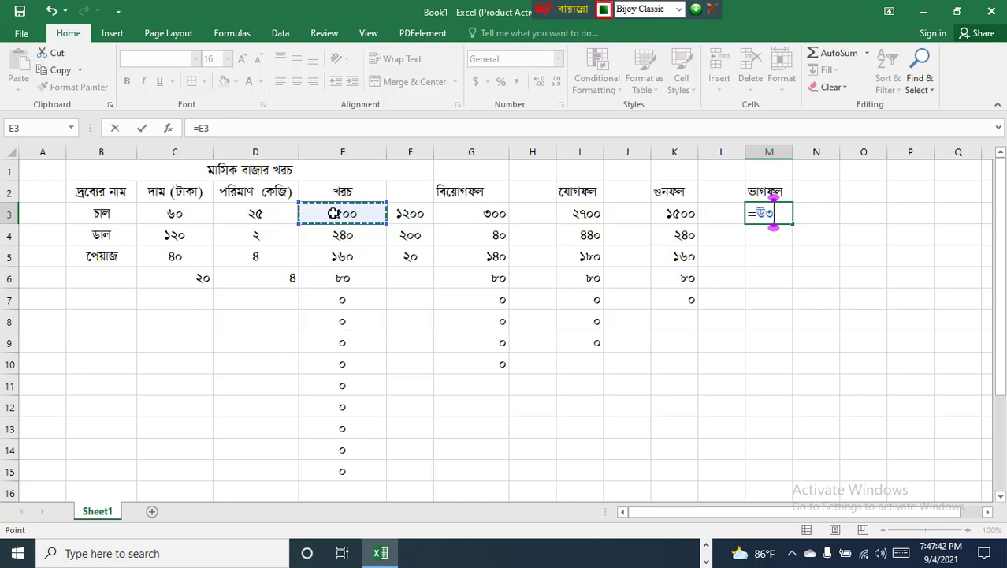
pyautogui.write('/')
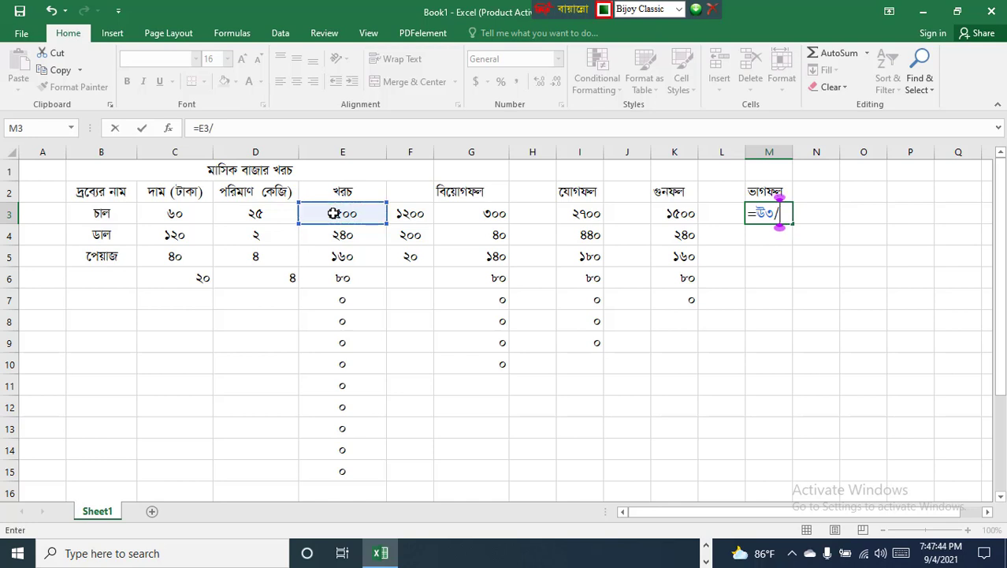
pyautogui.click(256, 215)
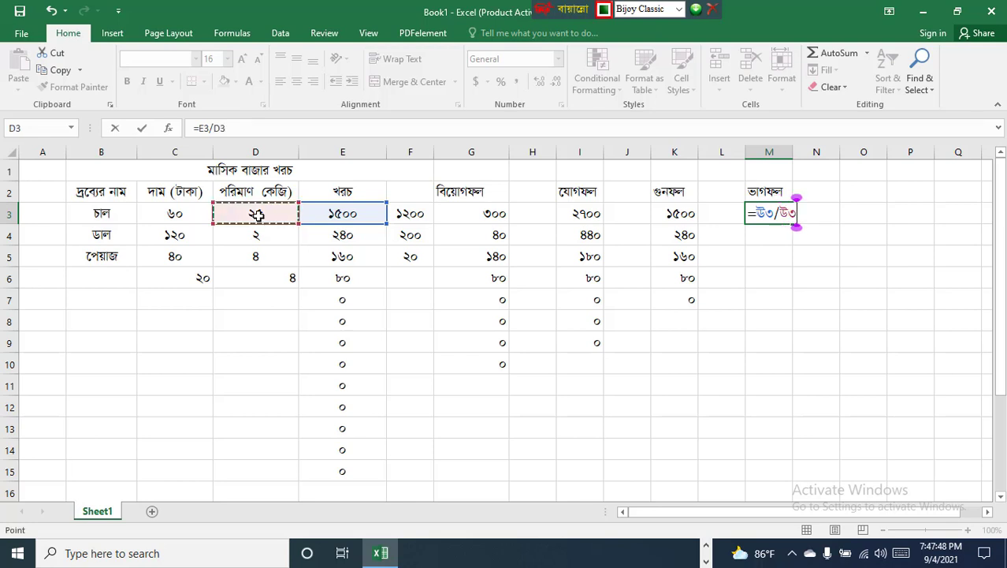
pyautogui.press('Return')
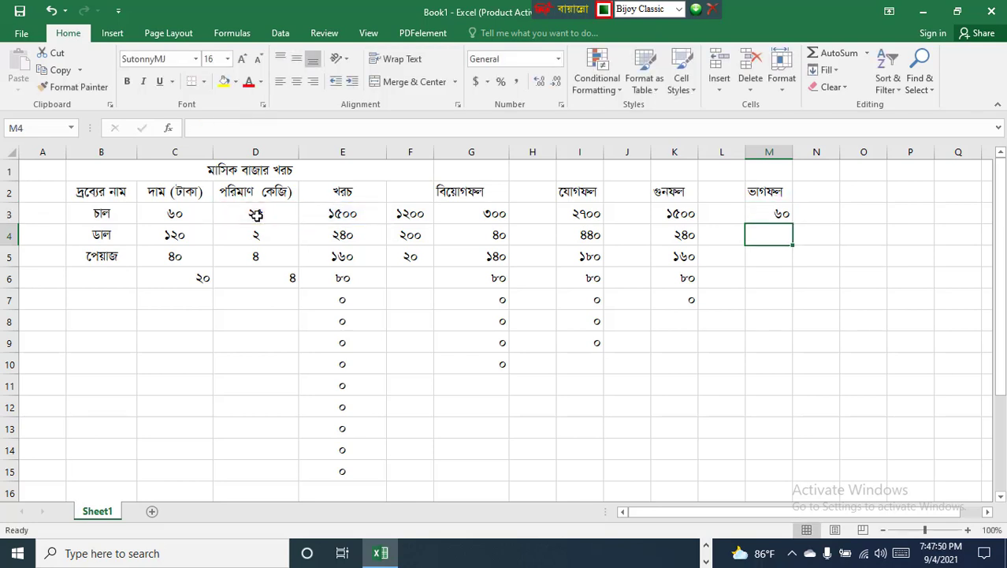
# Fill the division formula from cell M3 down to cell M7.
pyautogui.click(347, 215)
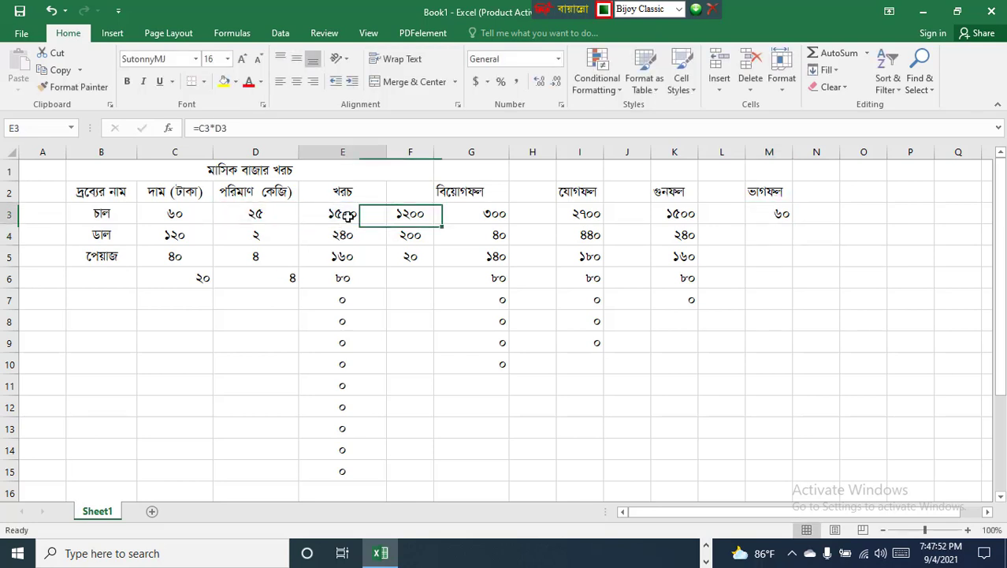
pyautogui.click(257, 214)
pyautogui.click(778, 214)
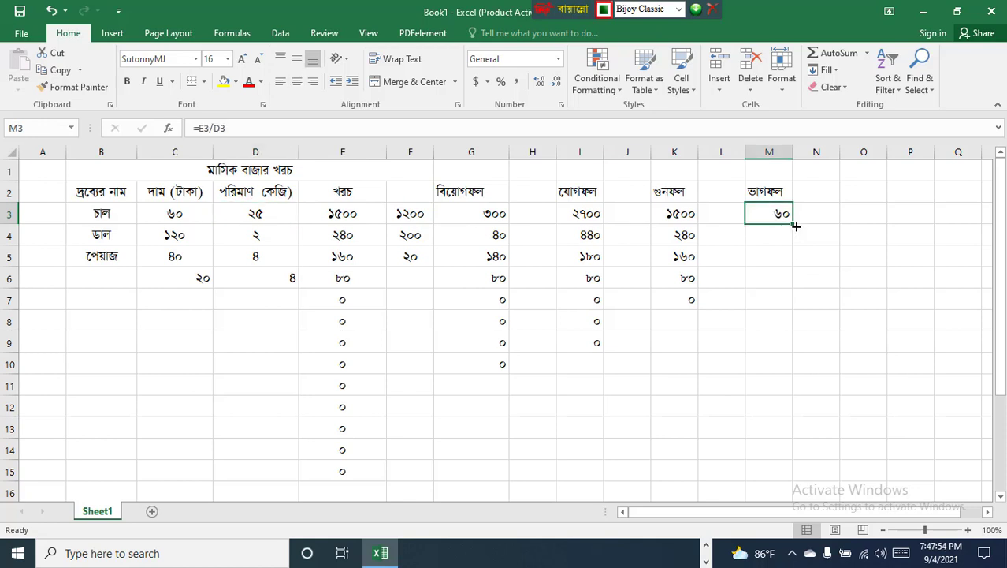
pyautogui.moveTo(796, 226); pyautogui.dragTo(793, 301)
pyautogui.click(867, 364)
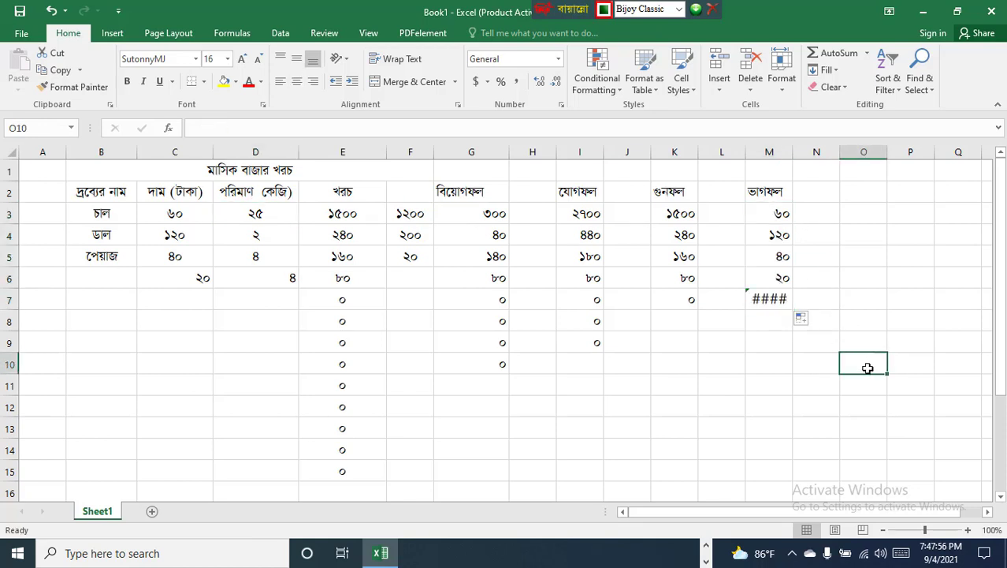
# Check the quotients in M4 and M5 against the costs in column E and quantities in column D.
pyautogui.click(337, 234)
pyautogui.click(263, 235)
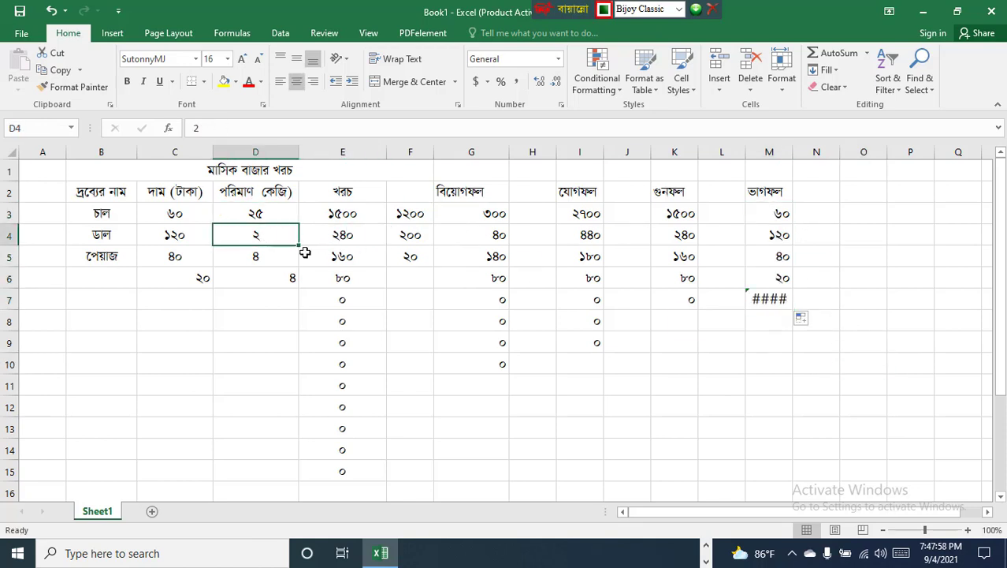
pyautogui.click(351, 257)
pyautogui.click(272, 258)
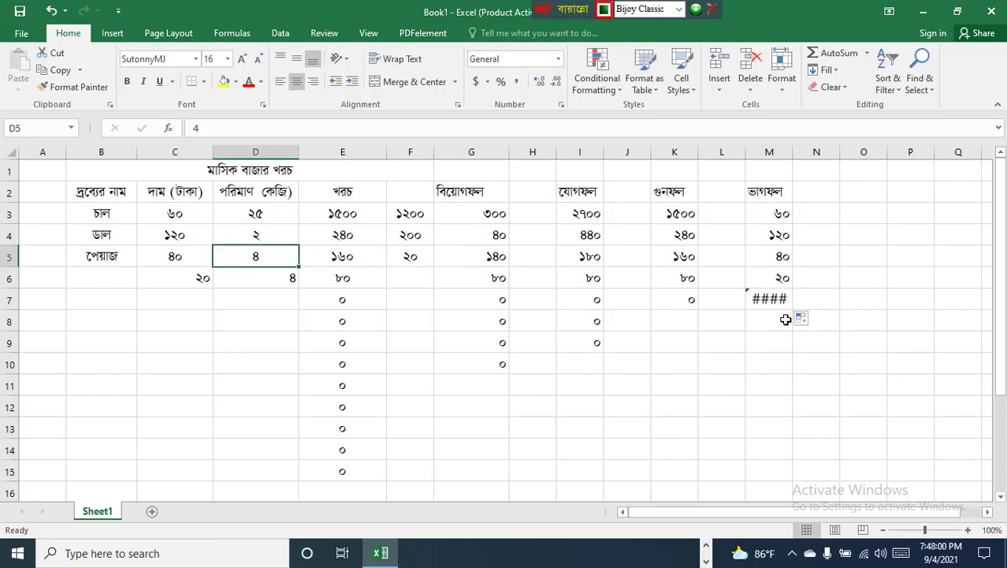
# Widen column M slightly and clear the division formula from cell M7.
pyautogui.click(760, 307)
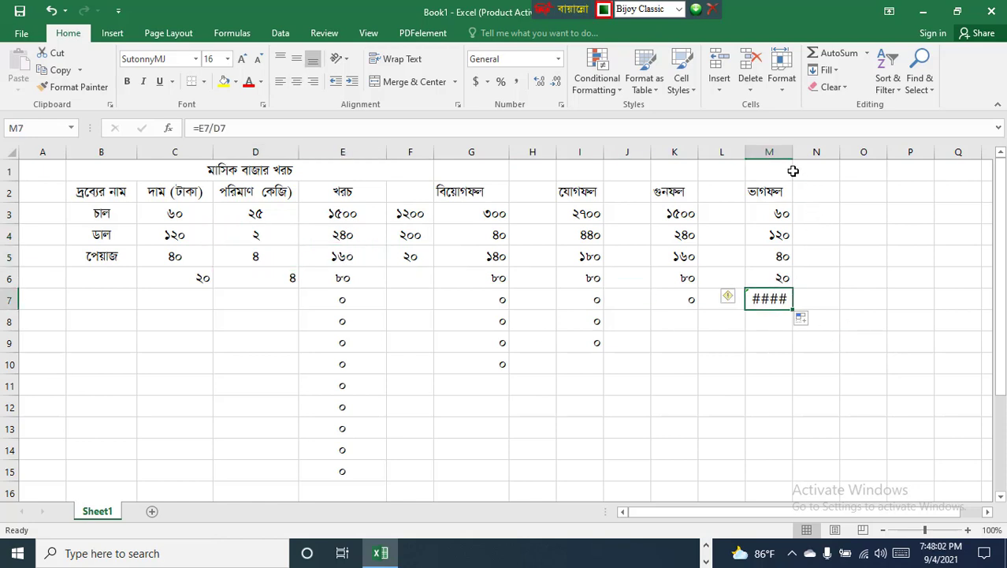
pyautogui.click(829, 212)
pyautogui.moveTo(792, 150); pyautogui.dragTo(812, 149)
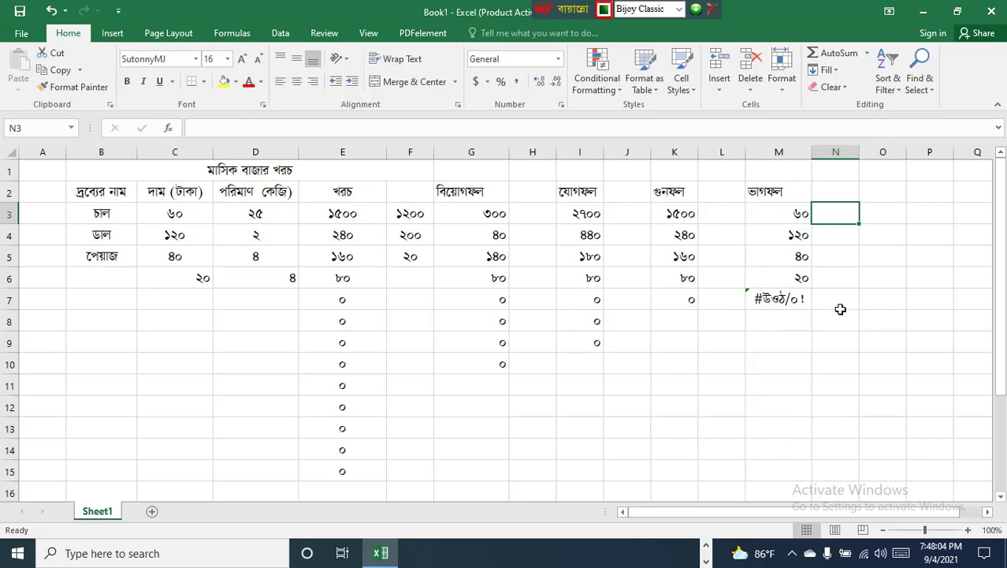
pyautogui.click(838, 303)
pyautogui.click(767, 297)
pyautogui.press('Delete')
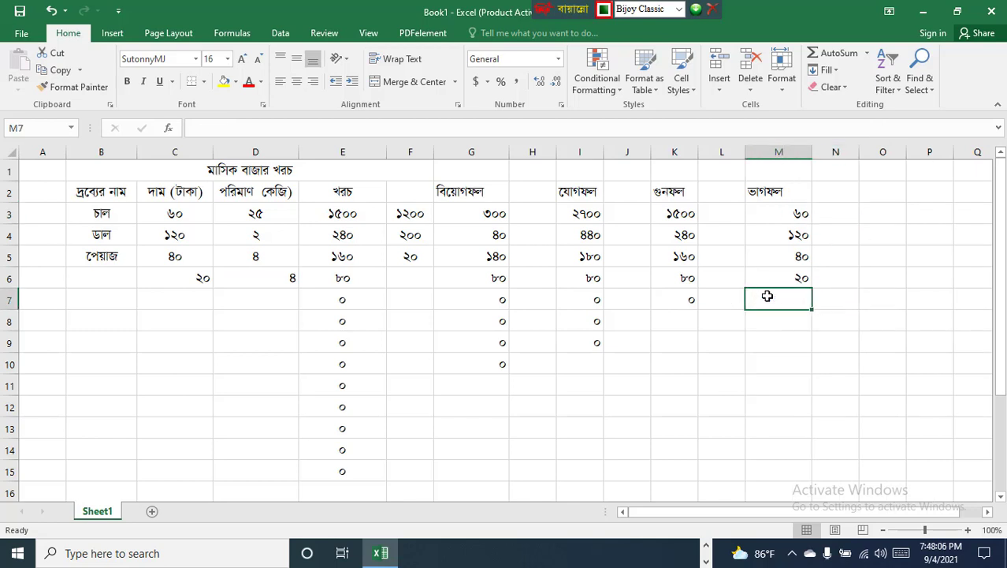
pyautogui.click(692, 407)
pyautogui.click(795, 215)
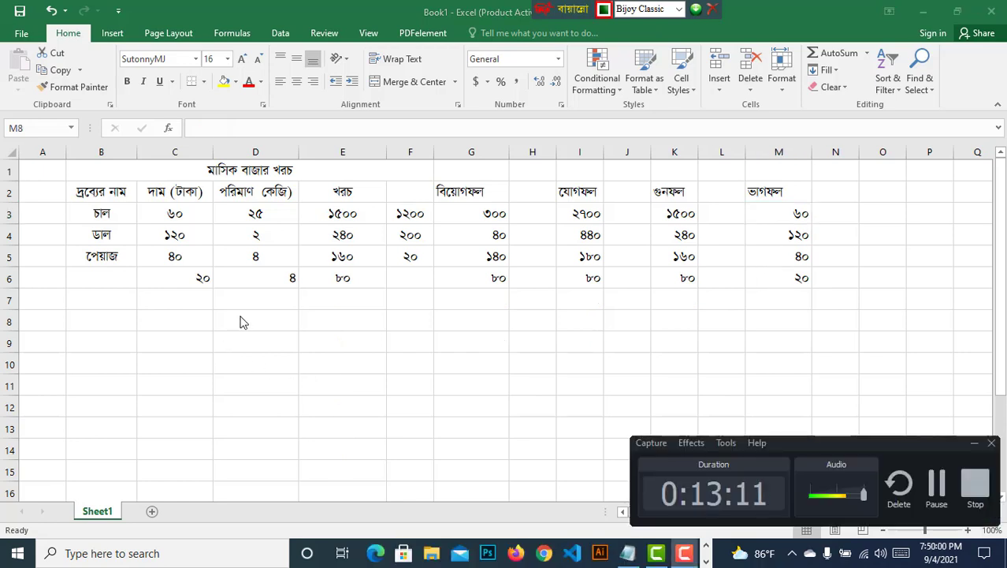
pyautogui.click(245, 317)
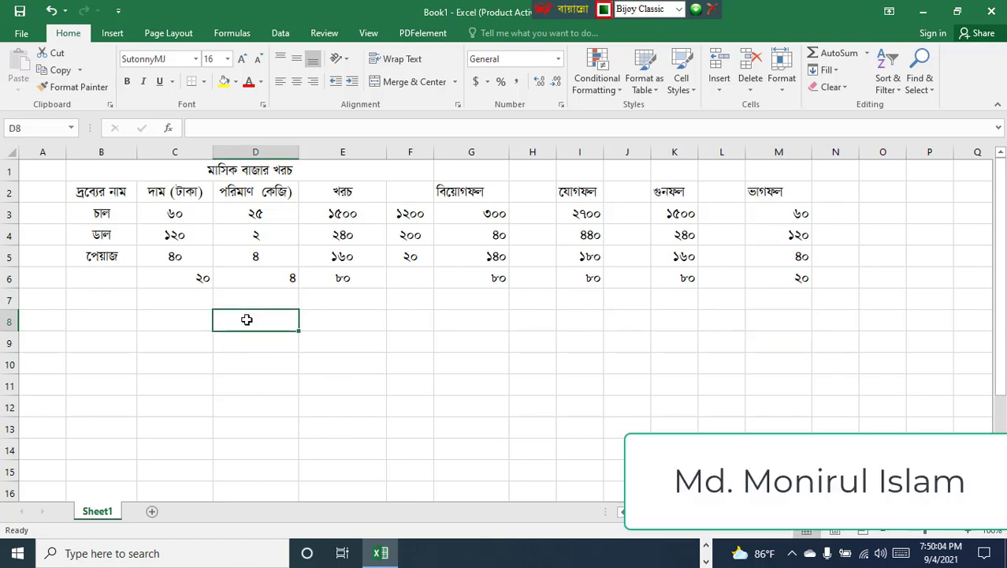
# Enter the percentage heading "শতকরা হিসাব" in cell D8, below the grocery table.
pyautogui.write('k')
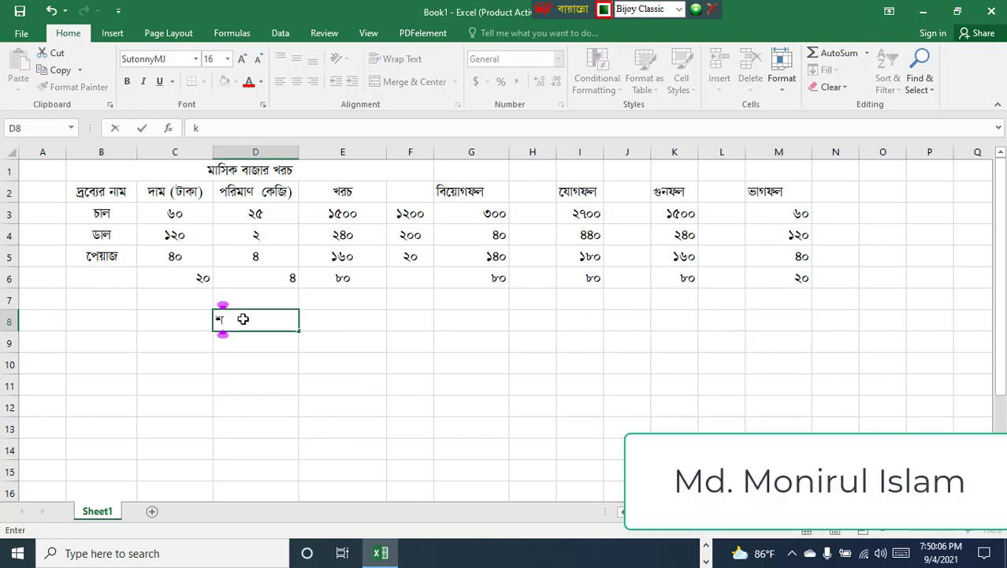
pyautogui.write('ZKiv')
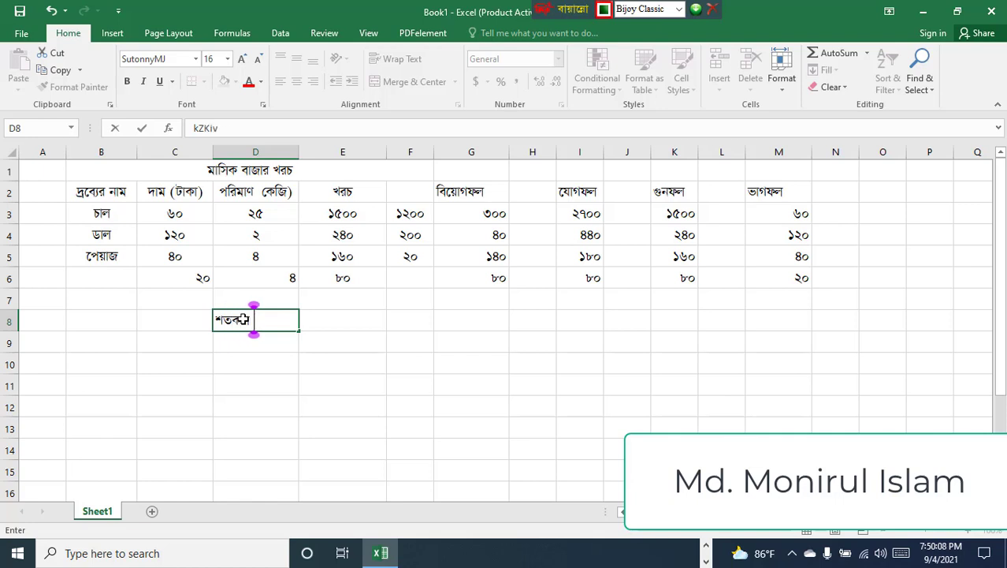
pyautogui.write(' wnmve')
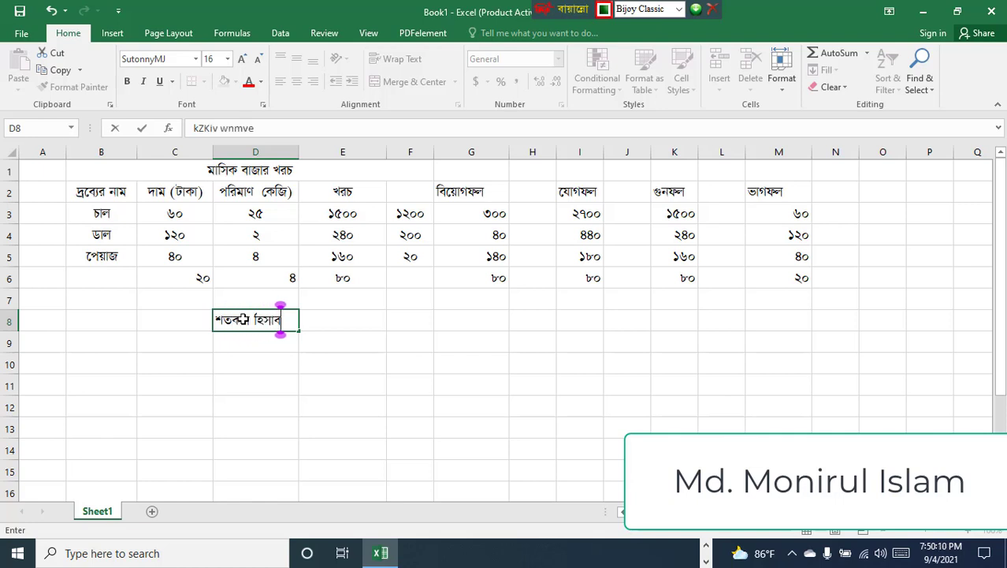
# Enter 4000 in cell C9 and 5000 in C10, and extend the series down to cell C20.
pyautogui.click(182, 340)
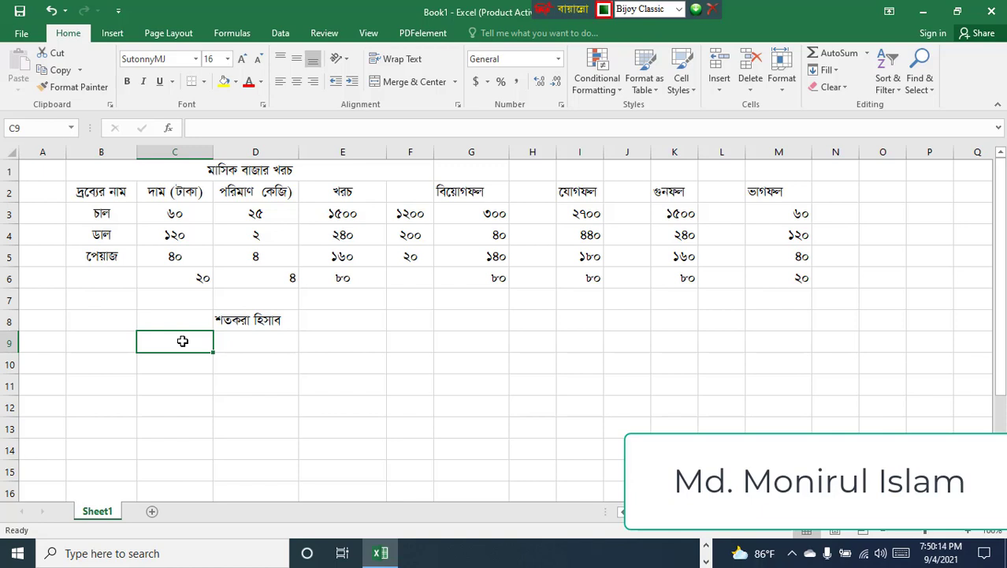
pyautogui.write('4000')
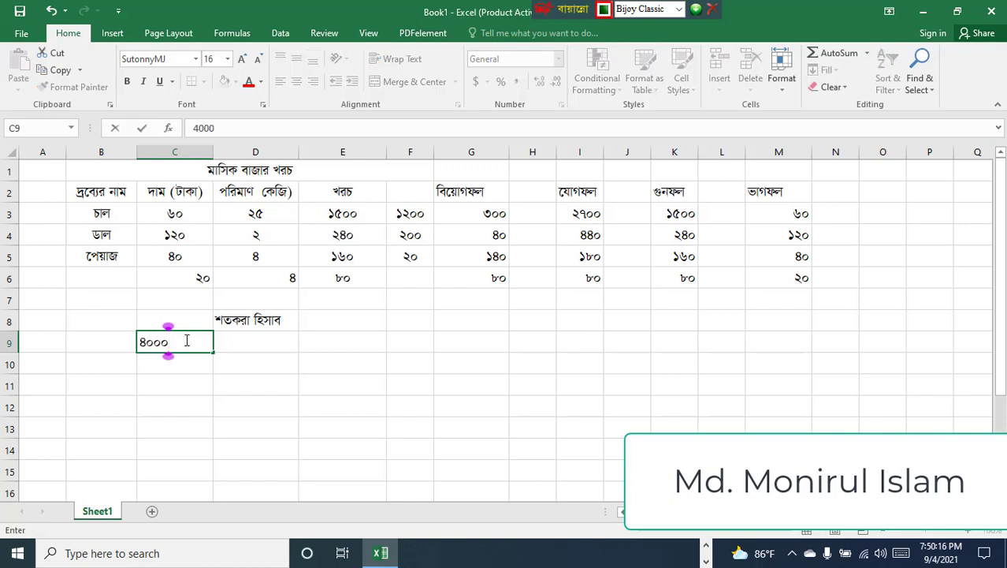
pyautogui.click(181, 364)
pyautogui.write('5000')
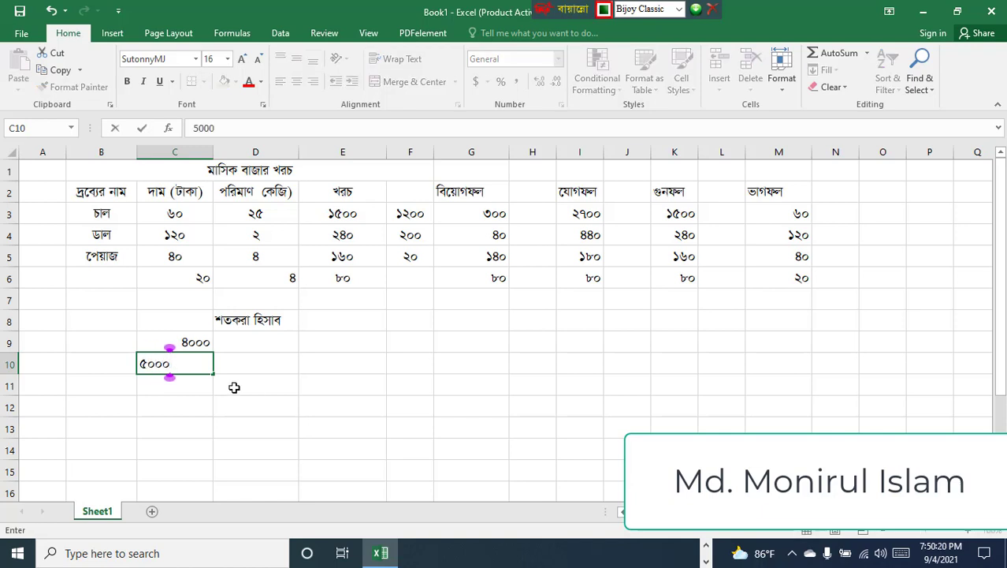
pyautogui.press('Return')
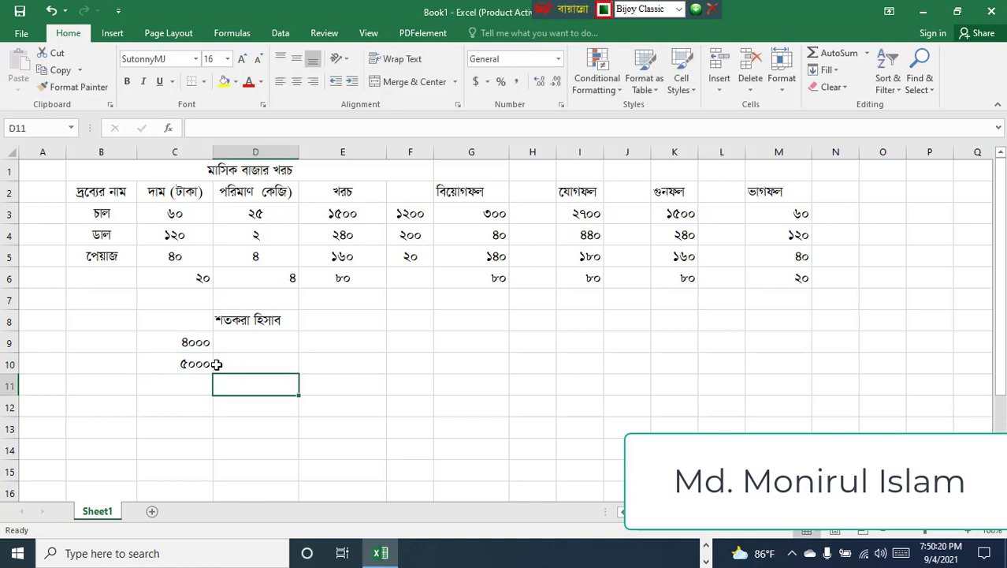
pyautogui.moveTo(191, 343); pyautogui.dragTo(266, 461)
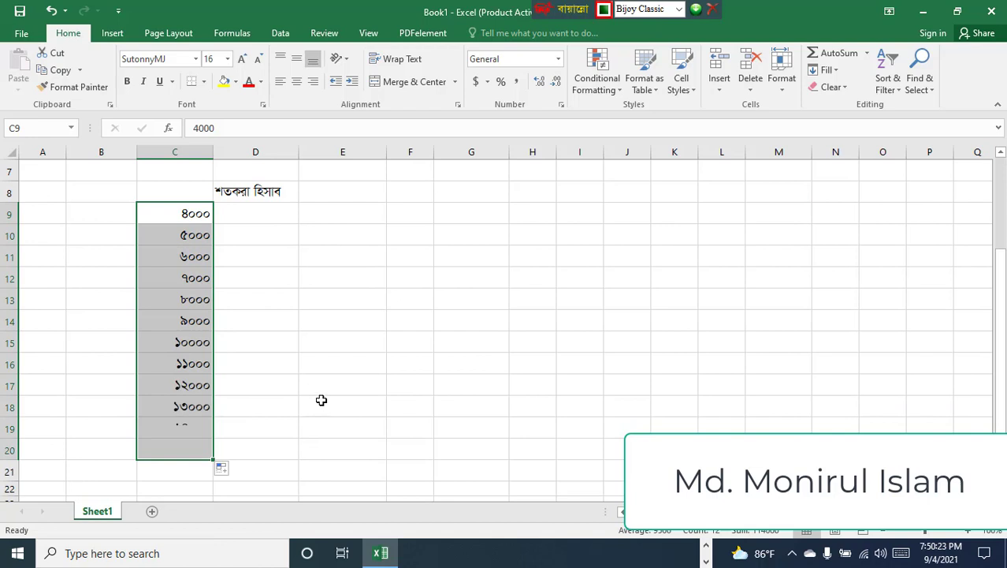
# Enter the rate 5% in cell D9 beside the first amount.
pyautogui.click(265, 214)
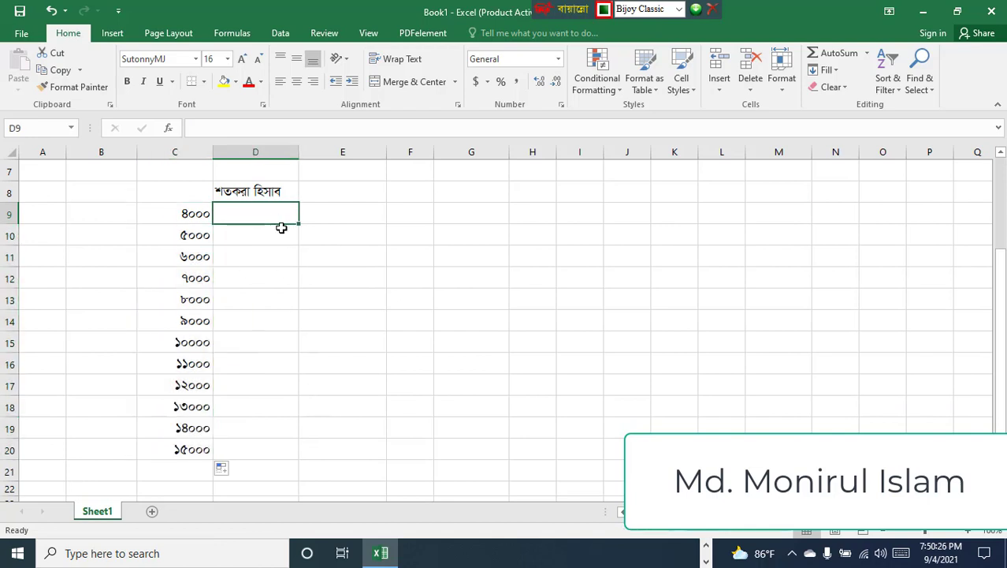
pyautogui.write('15')
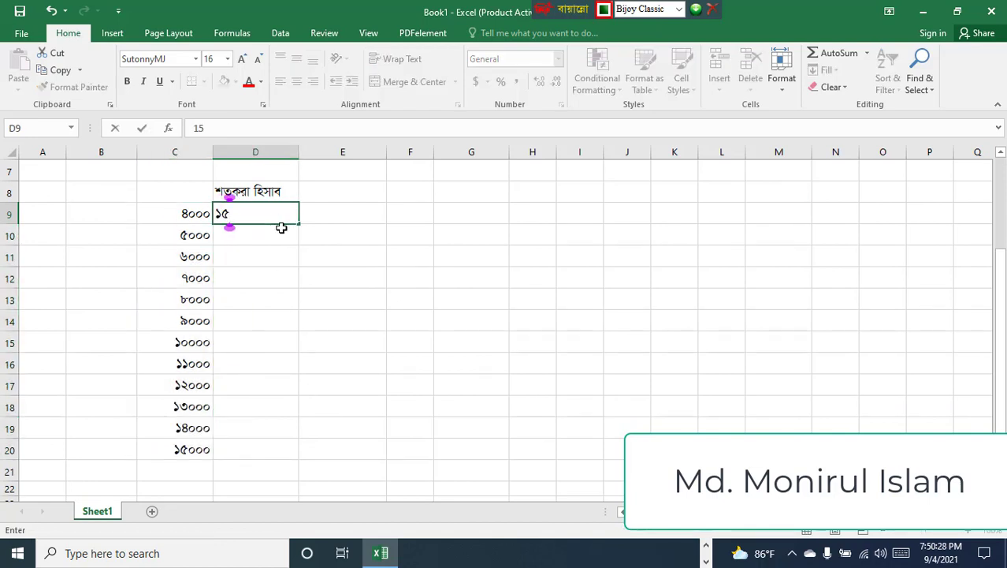
pyautogui.press('BackSpace')
pyautogui.press('BackSpace')
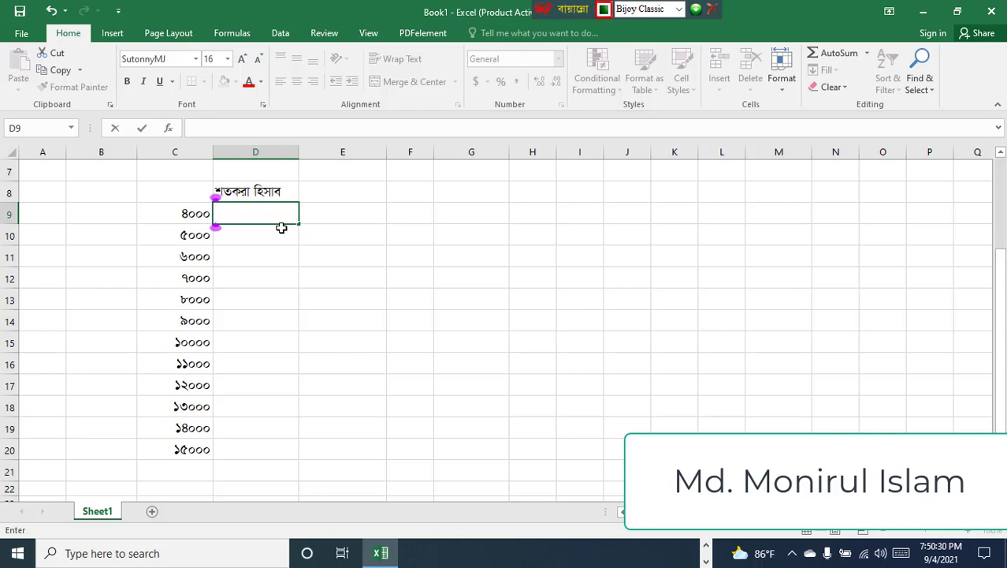
pyautogui.write('5%')
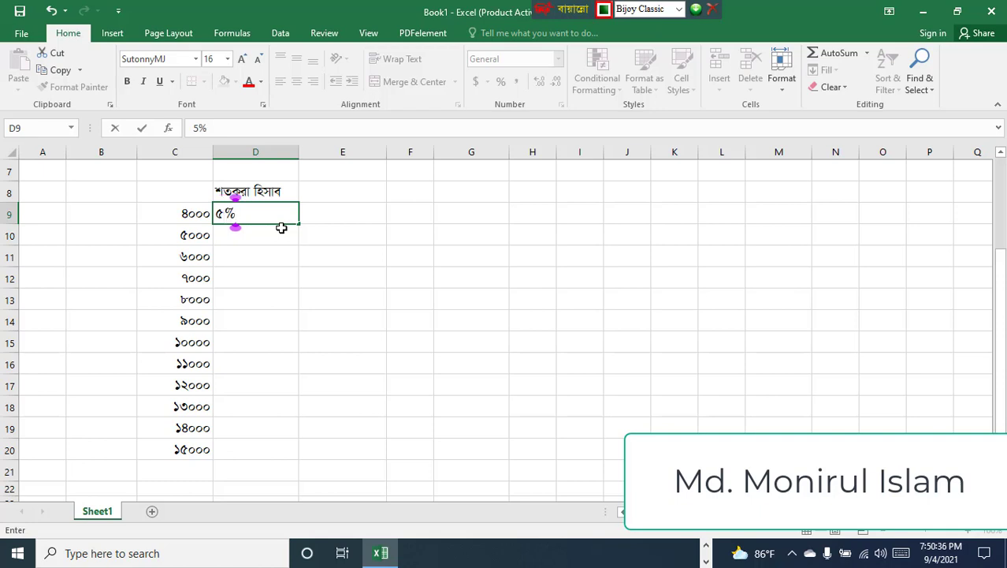
pyautogui.click(330, 230)
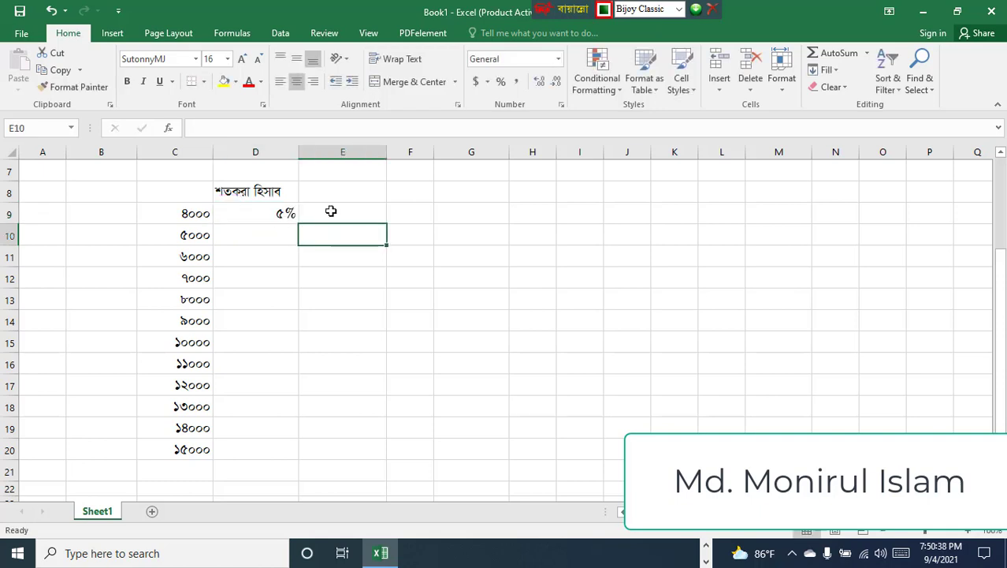
# Enter the tax amount heading "করের পরিমাণ" in cell E8.
pyautogui.click(331, 211)
pyautogui.click(334, 192)
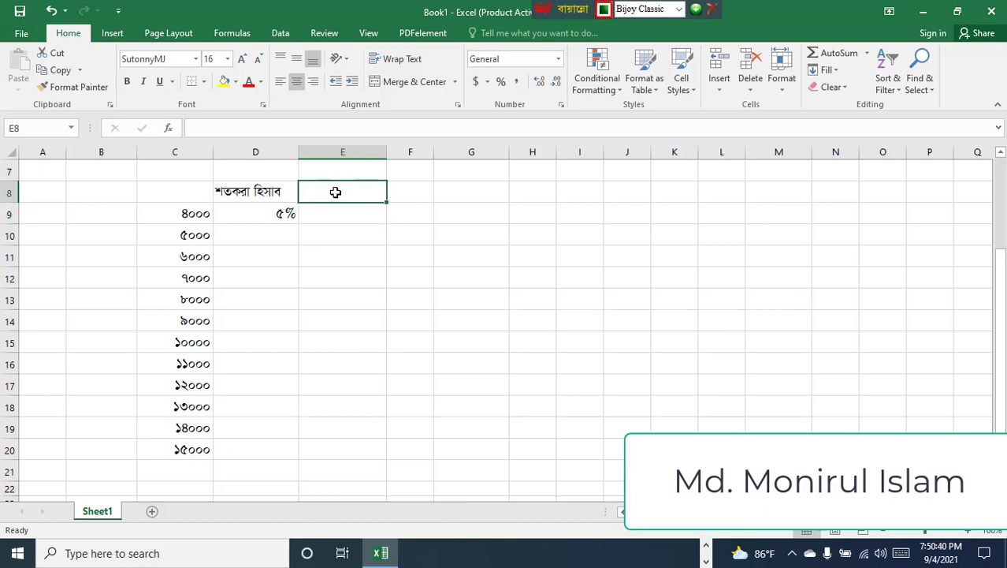
pyautogui.write('K')
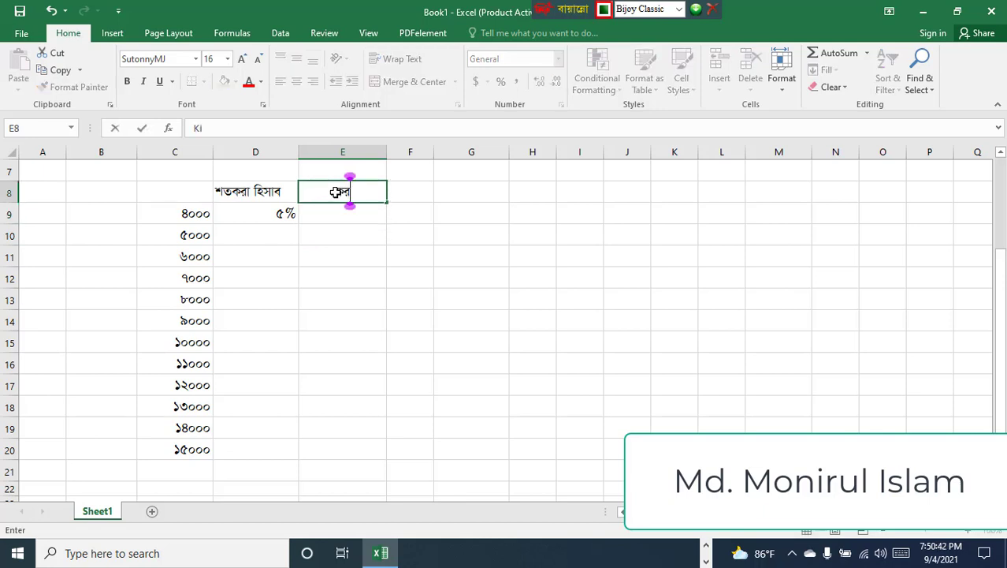
pyautogui.write('‡ii cwi')
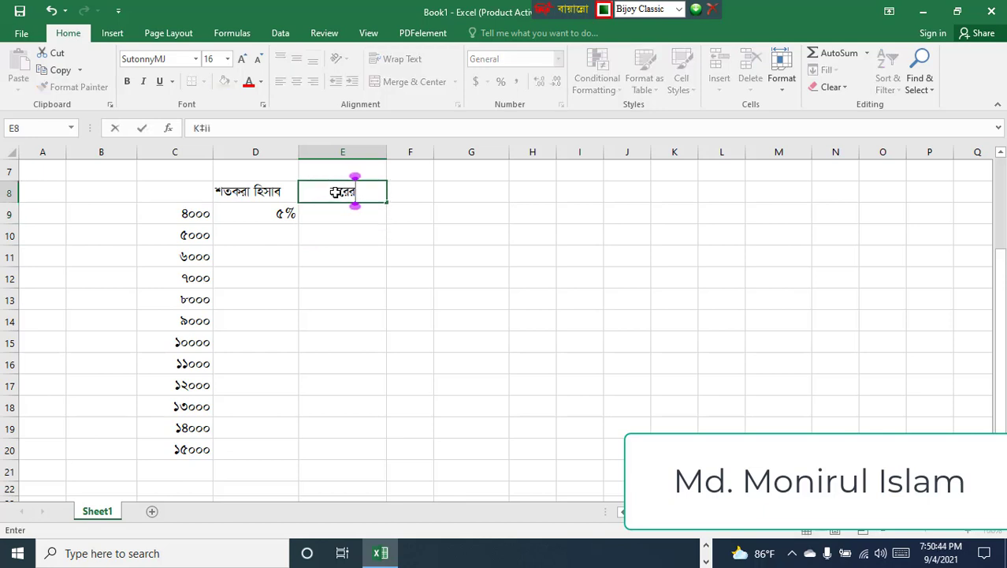
pyautogui.write('gvY')
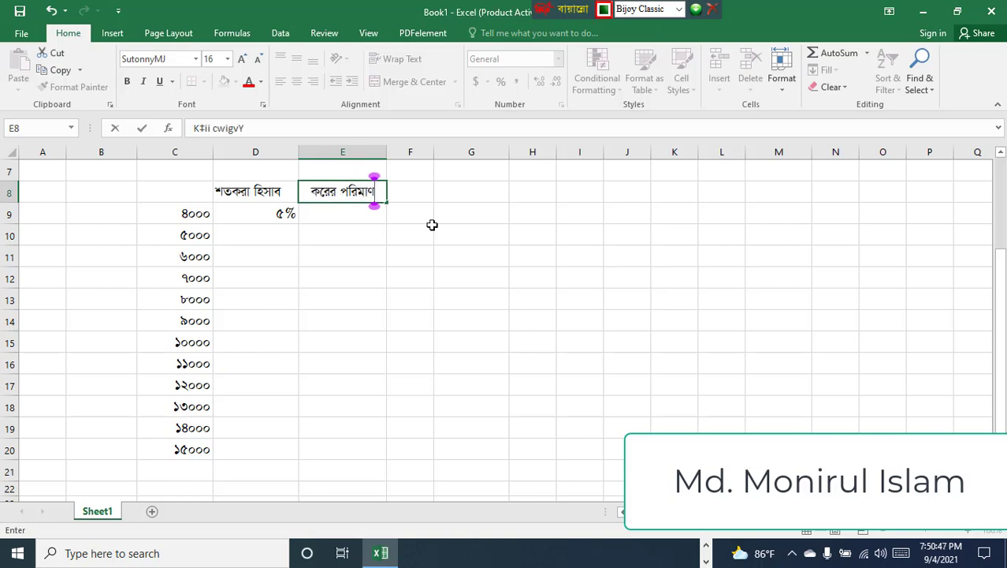
pyautogui.click(325, 217)
# Fill the 5% rate from cell D9 down to cell D20.
pyautogui.click(274, 216)
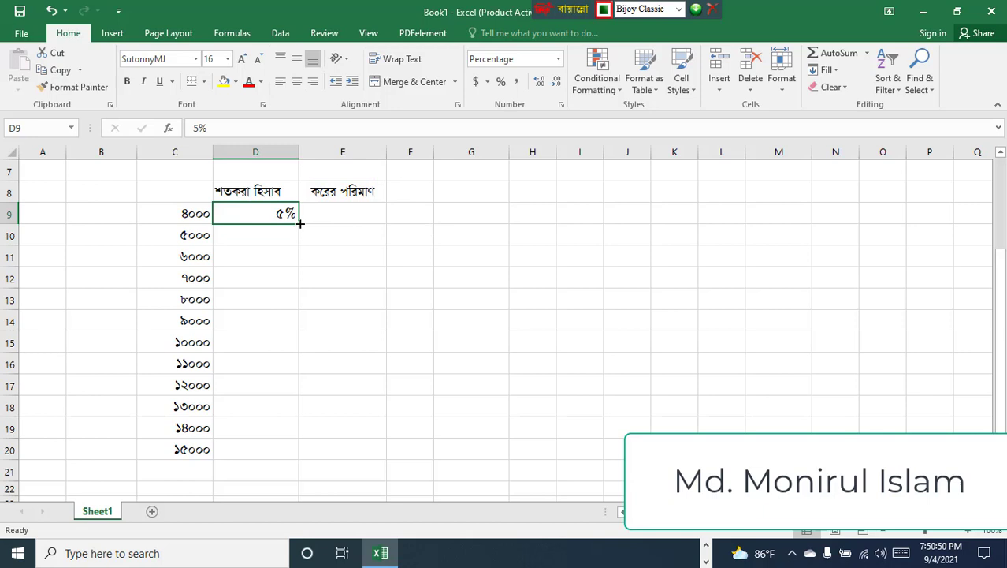
pyautogui.moveTo(300, 224); pyautogui.dragTo(295, 464)
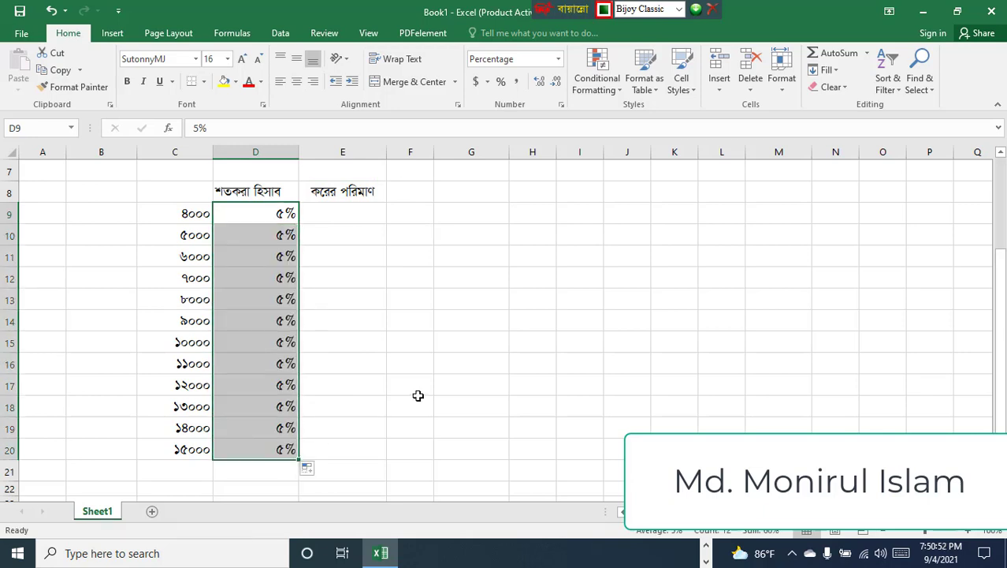
pyautogui.click(418, 397)
# Calculate the first amount's tax in cell E9 with the formula =C9*5%.
pyautogui.click(339, 214)
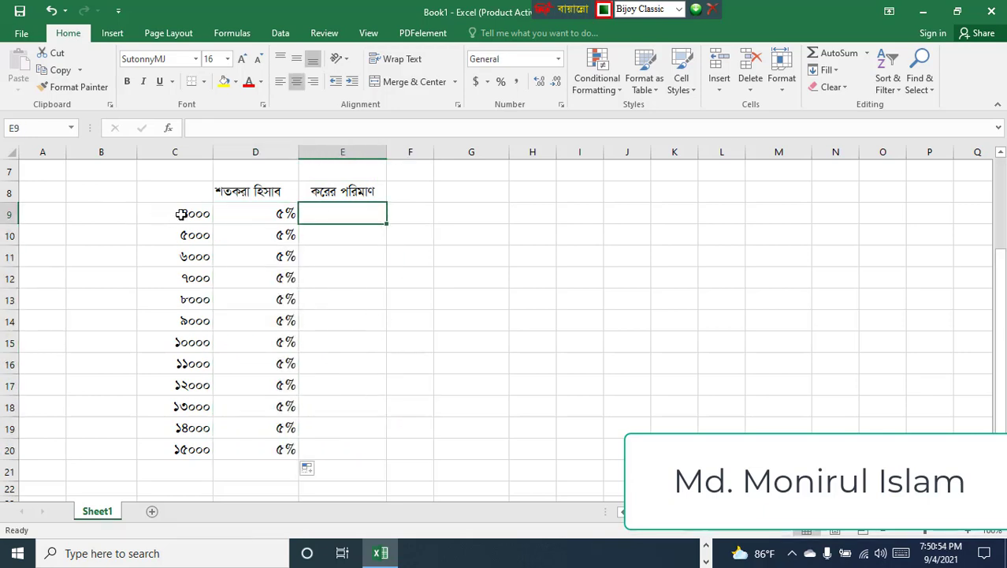
pyautogui.click(180, 212)
pyautogui.click(267, 214)
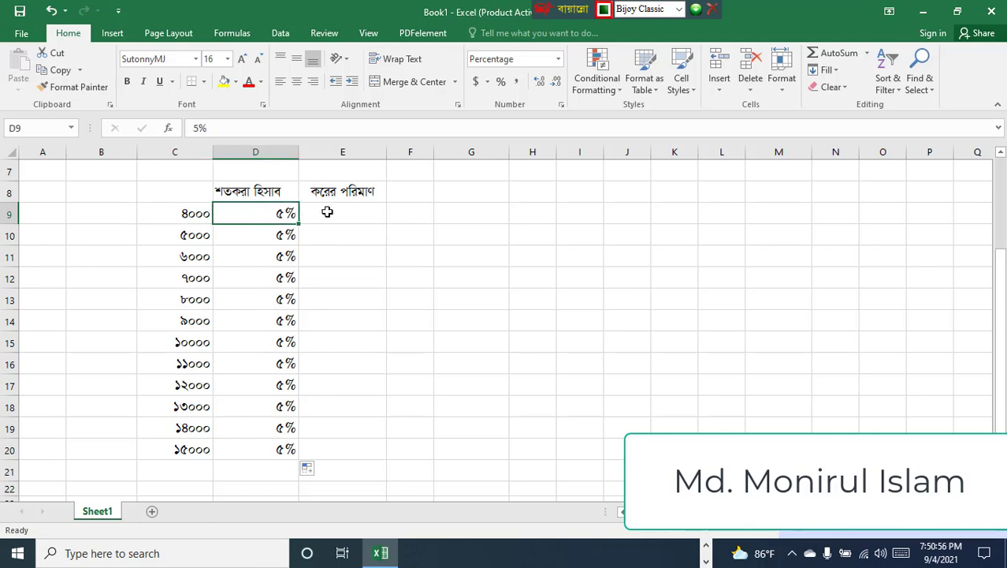
pyautogui.click(332, 216)
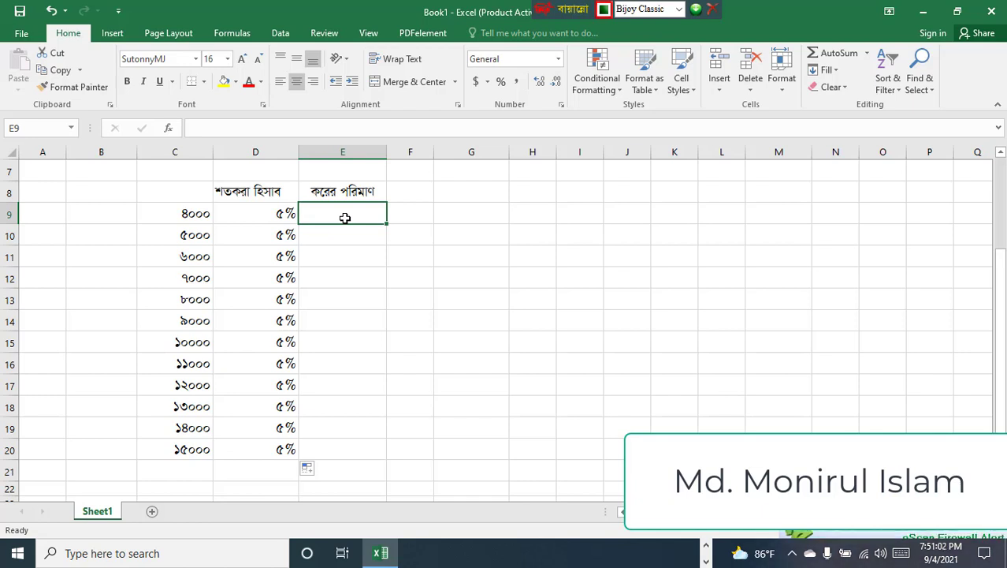
pyautogui.write('=')
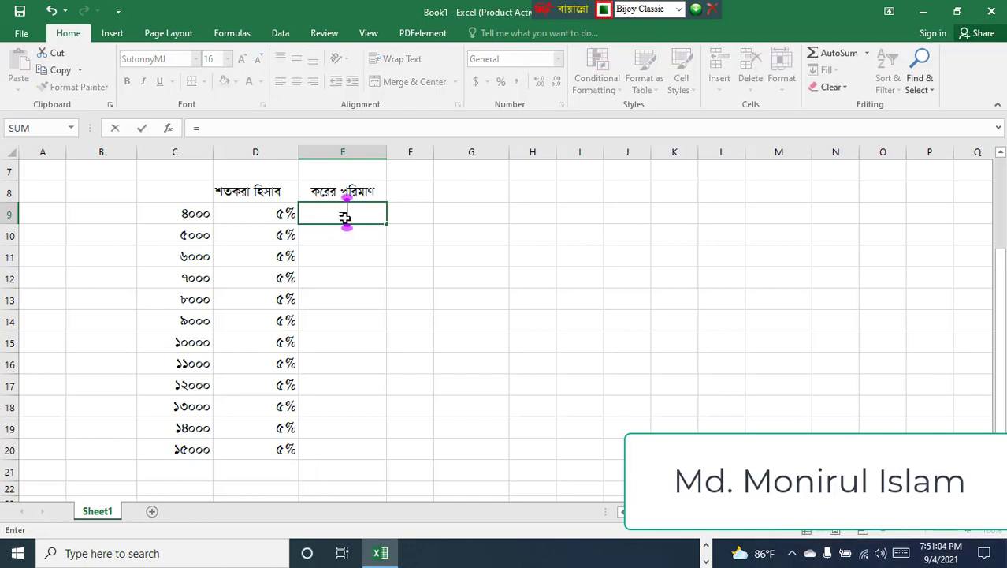
pyautogui.click(197, 214)
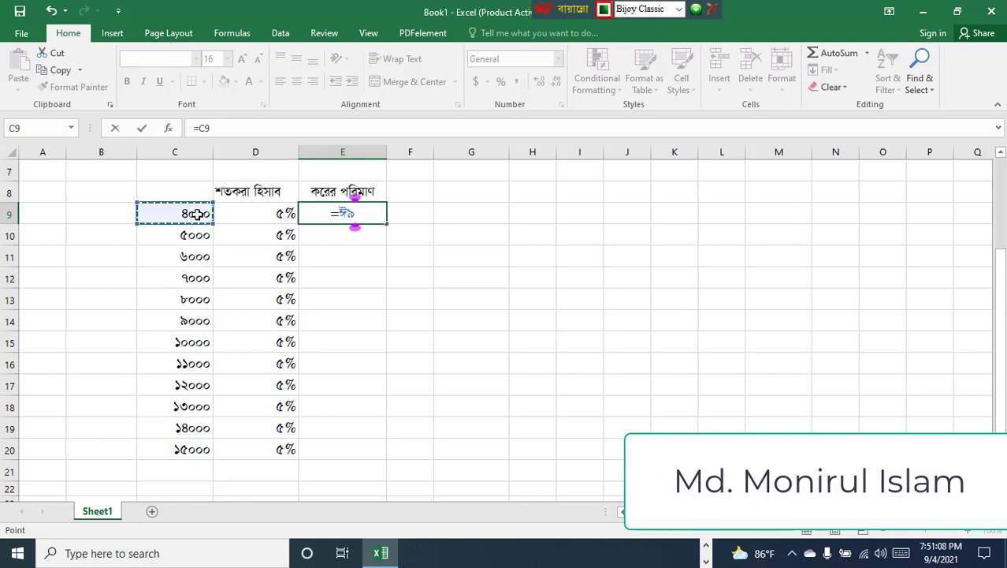
pyautogui.write('*')
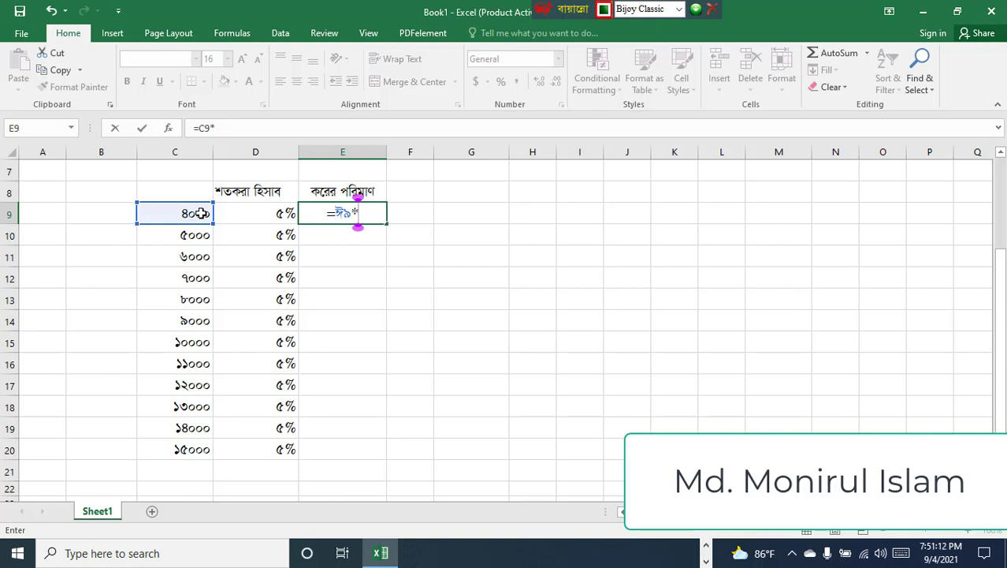
pyautogui.write('5')
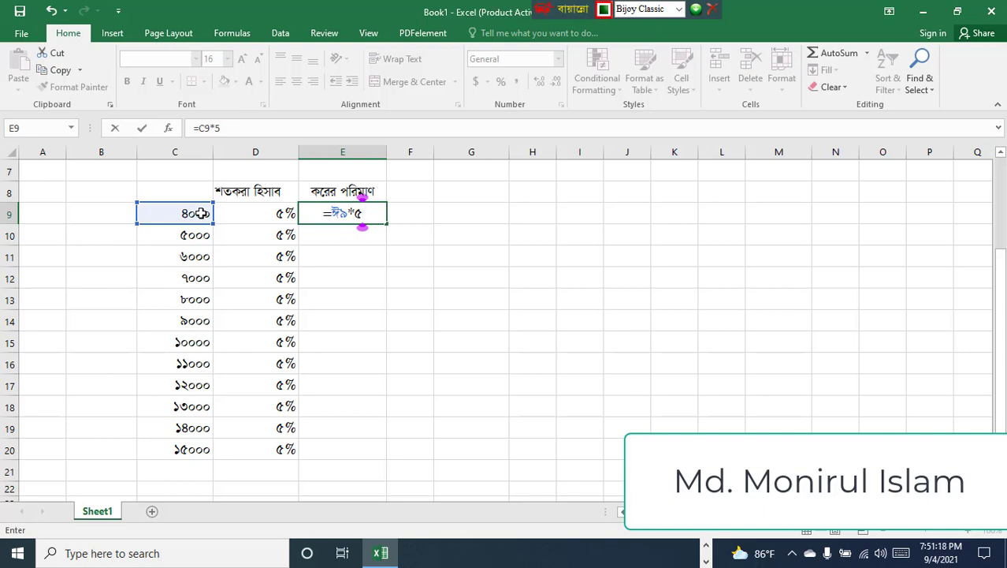
pyautogui.write('%')
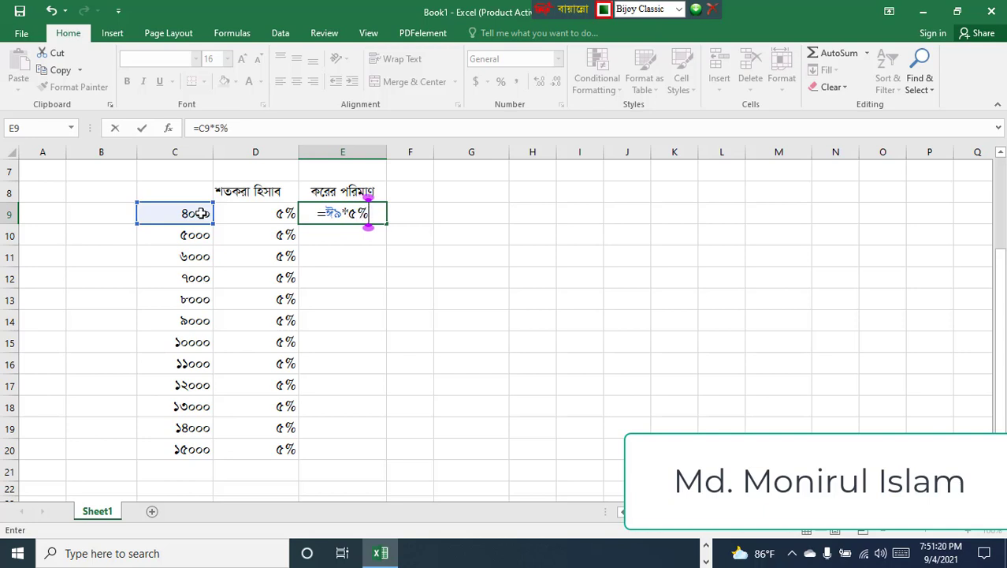
pyautogui.press('Return')
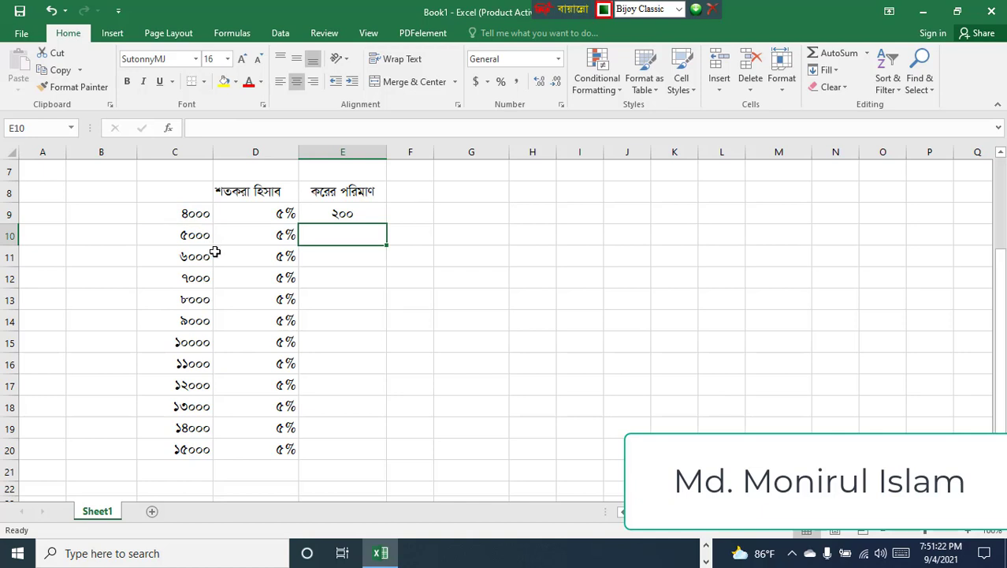
# Fill the tax formula from cell E9 down to cell E20.
pyautogui.click(339, 215)
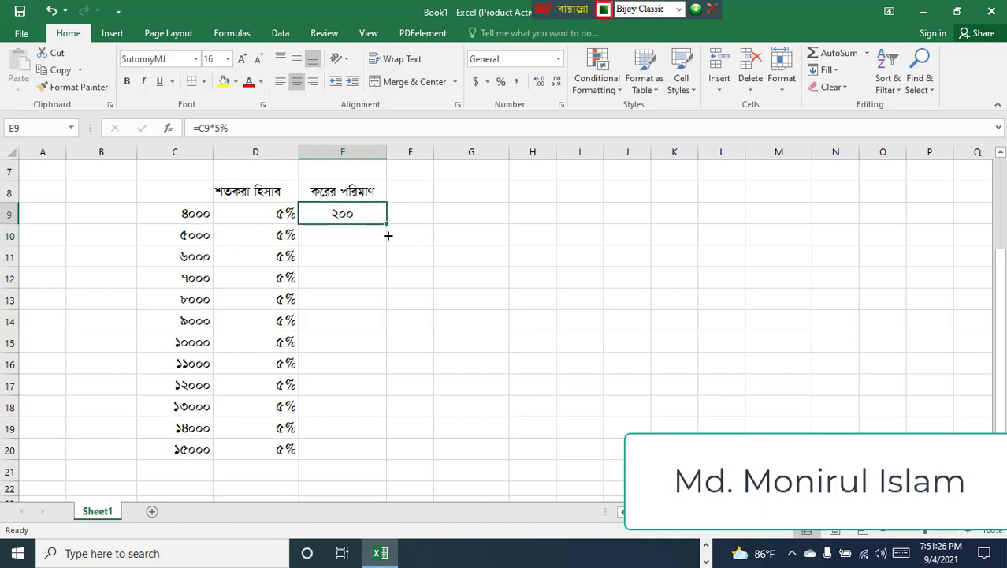
pyautogui.moveTo(387, 235); pyautogui.dragTo(388, 461)
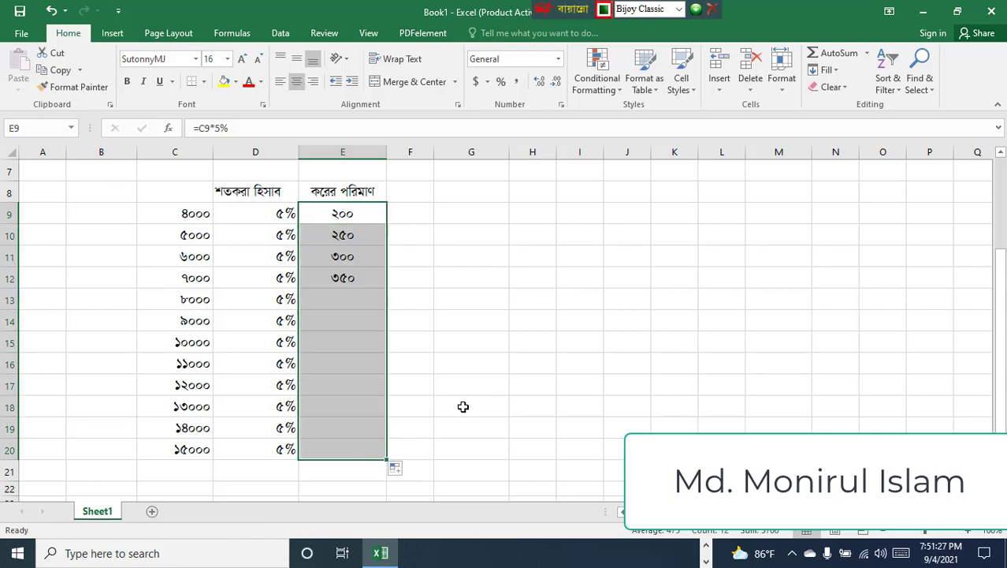
pyautogui.click(547, 349)
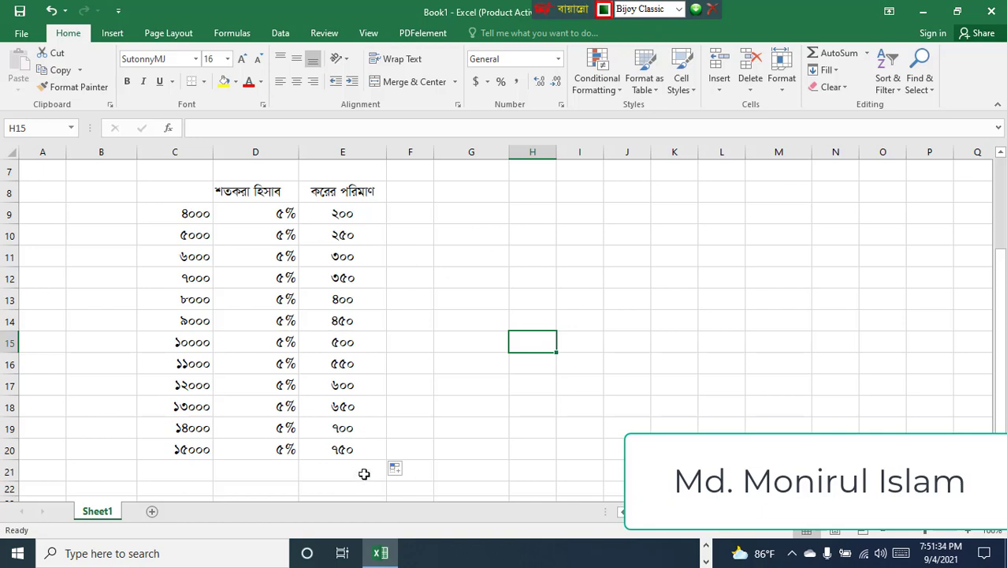
# Repeat the fill of the =C9*5% formula over cells E9 to E20 and return to the first amount in C9.
pyautogui.click(343, 215)
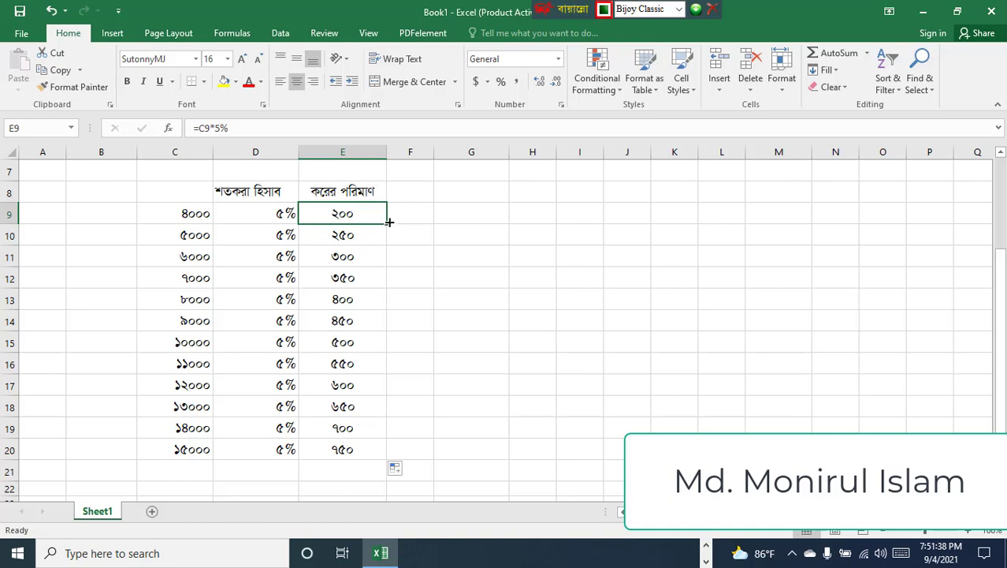
pyautogui.moveTo(386, 223); pyautogui.dragTo(387, 458)
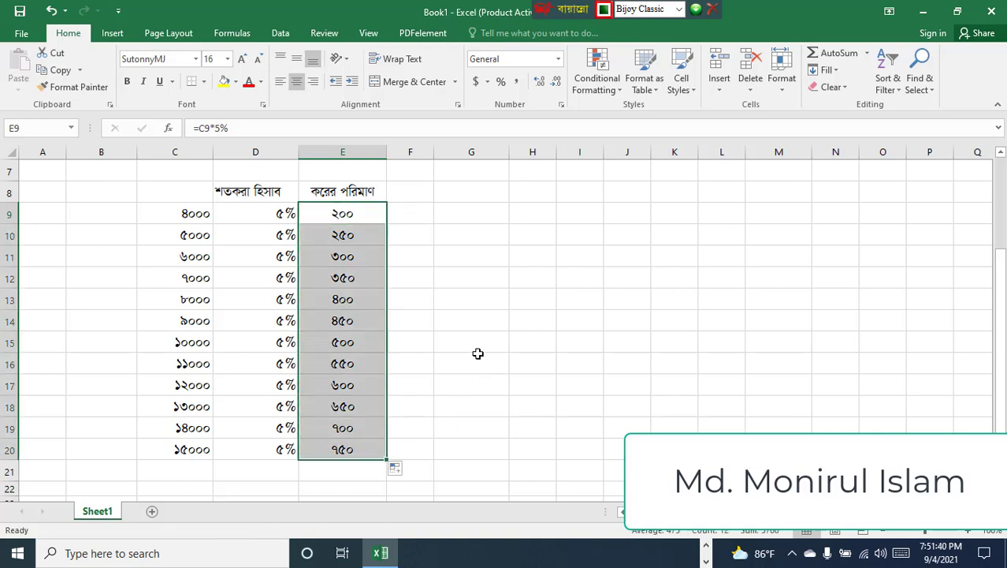
pyautogui.click(479, 354)
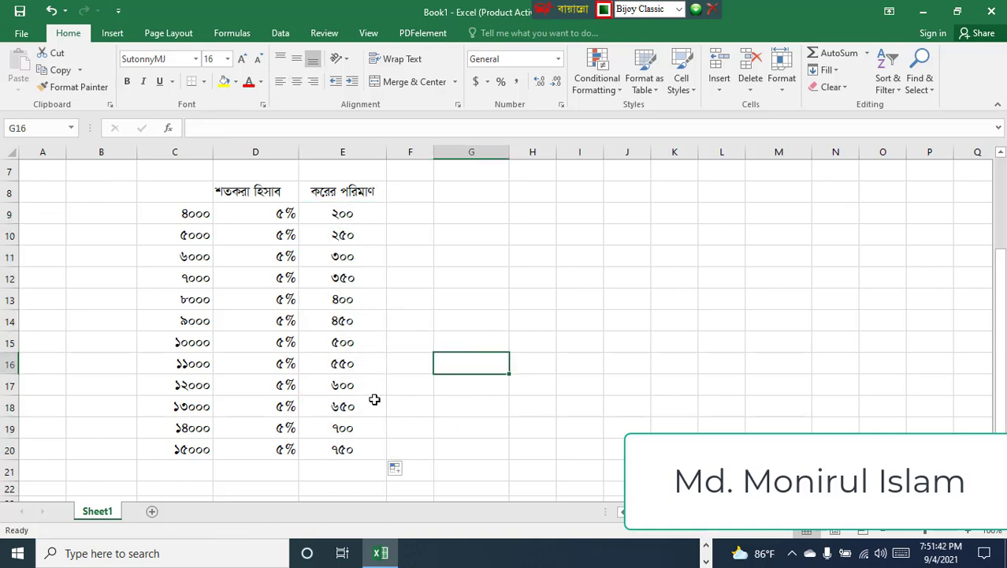
pyautogui.click(188, 216)
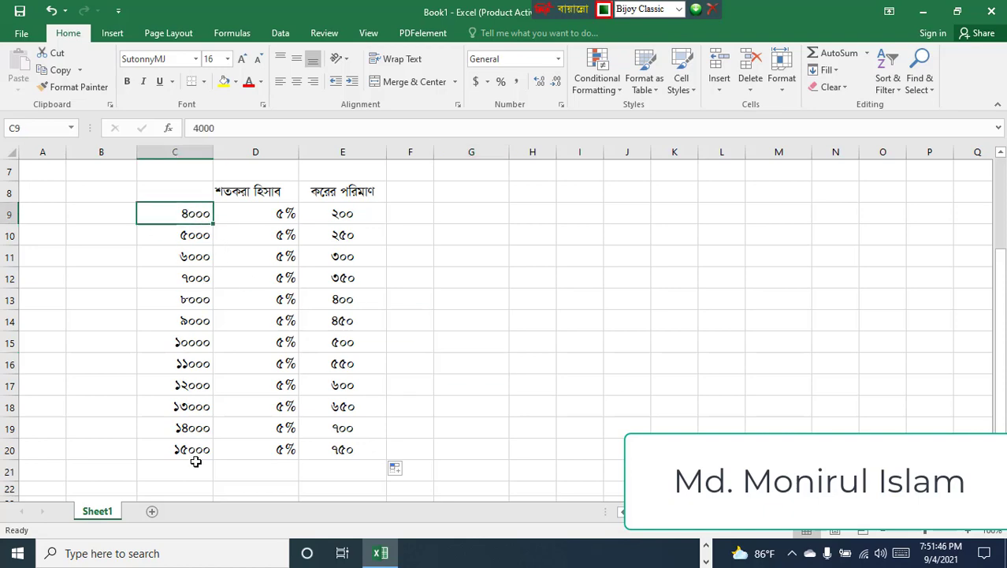
# Extend the amount series in column C from the last amounts down to 36000 in cell C41.
pyautogui.scroll(-2, 196, 461)
pyautogui.moveTo(196, 302); pyautogui.dragTo(236, 422)
pyautogui.scroll(3, 411, 313)
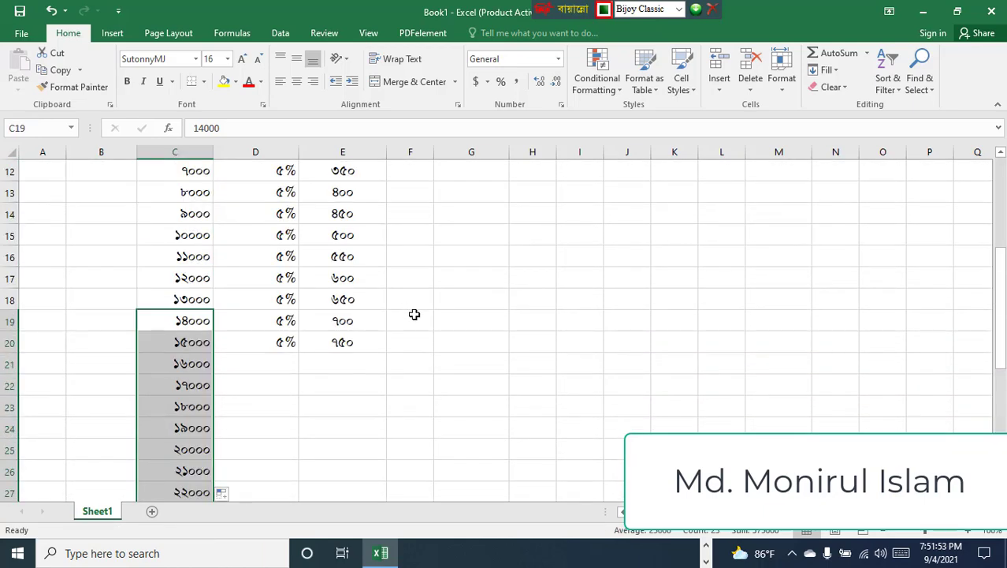
# Fill the 5% rate from cell D20 down to cell D33.
pyautogui.click(279, 339)
pyautogui.moveTo(298, 354); pyautogui.dragTo(317, 499)
pyautogui.scroll(2, 408, 418)
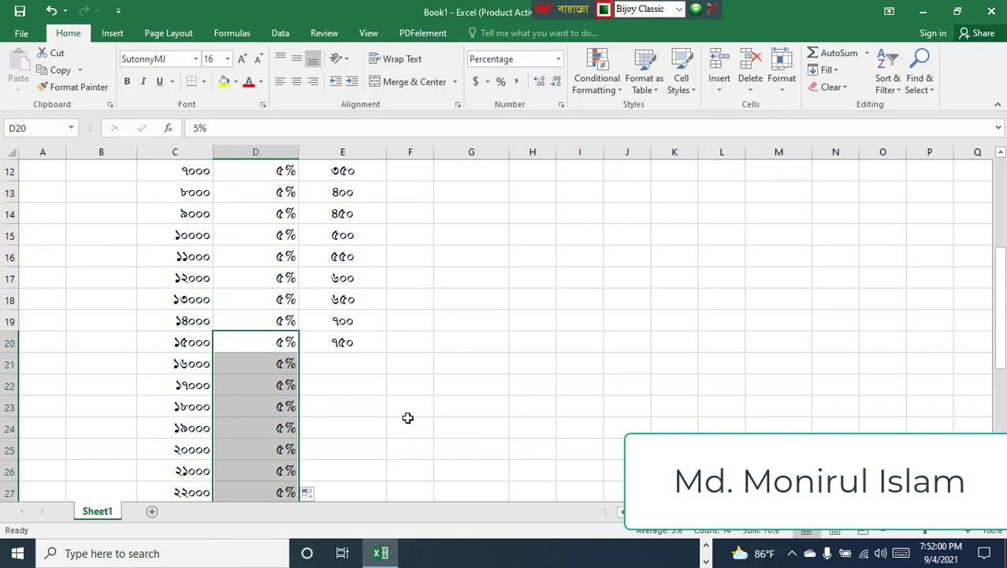
# Fill the =C20*5% tax formula from cell E20 down to cell E33.
pyautogui.click(340, 338)
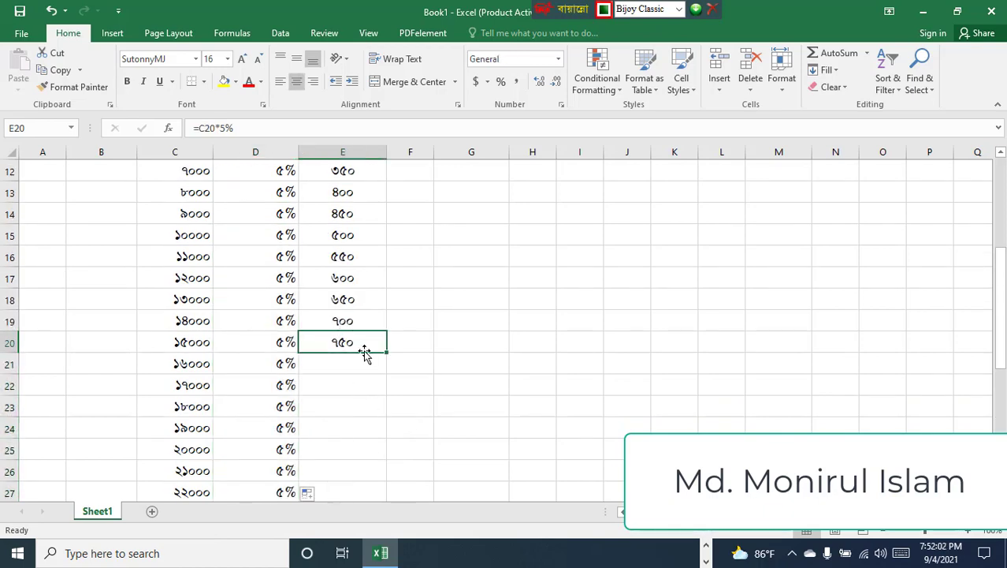
pyautogui.moveTo(388, 354); pyautogui.dragTo(398, 460)
pyautogui.click(549, 384)
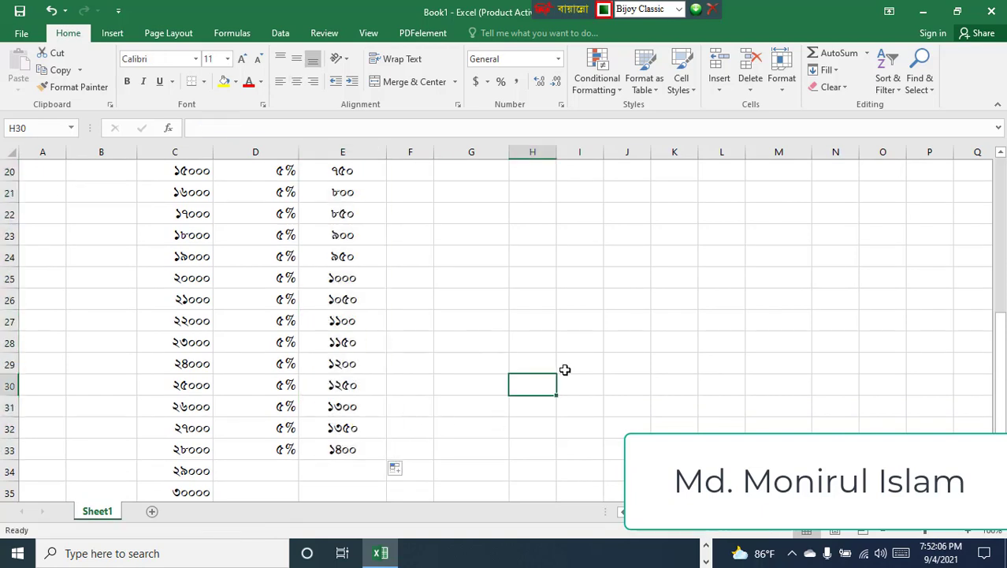
# Compare the amounts with their tax formulas in rows 24 to 26 and in row 9.
pyautogui.scroll(2, 520, 367)
pyautogui.click(196, 386)
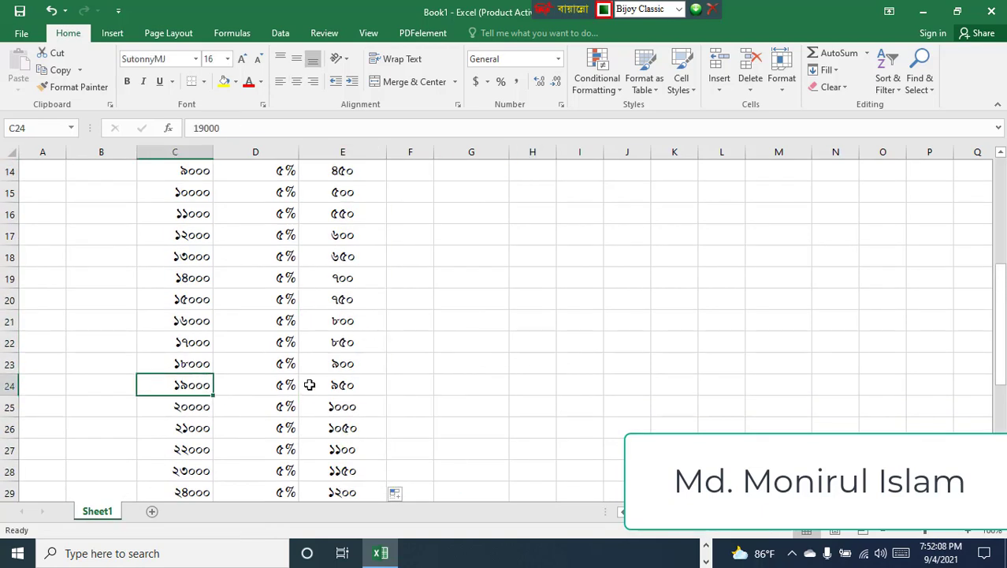
pyautogui.click(337, 384)
pyautogui.click(191, 405)
pyautogui.click(340, 410)
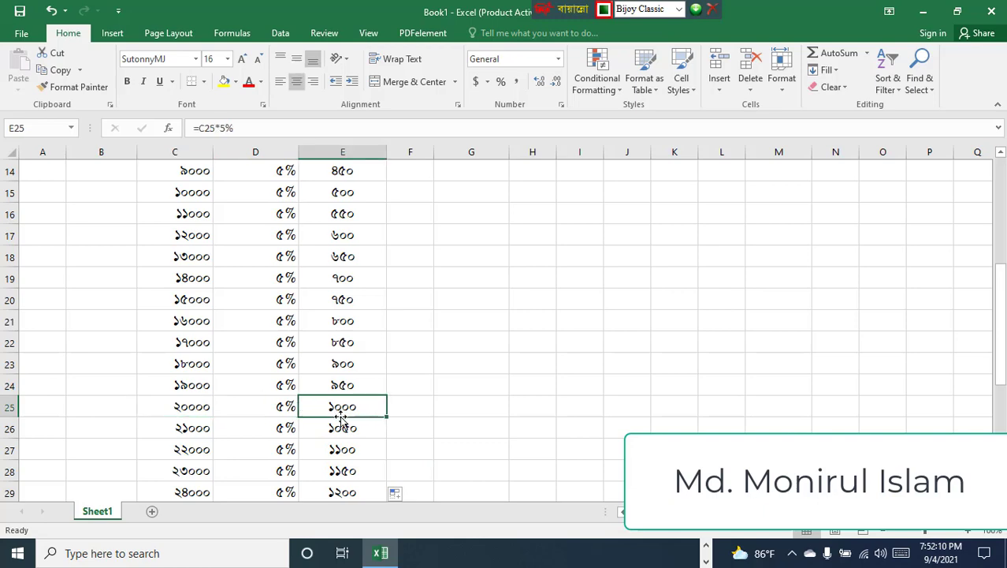
pyautogui.click(189, 430)
pyautogui.click(348, 430)
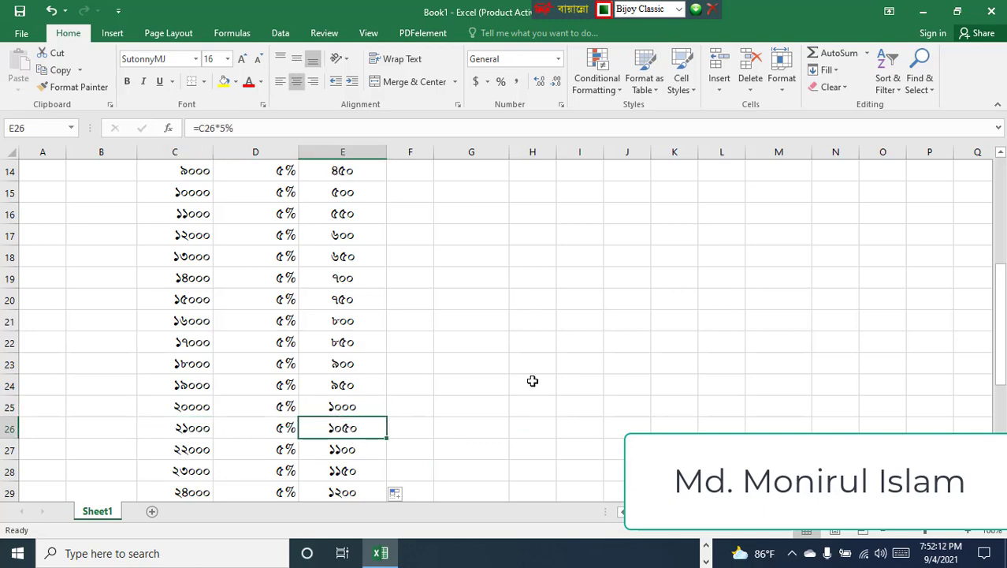
pyautogui.scroll(5, 533, 381)
pyautogui.scroll(-2, 498, 361)
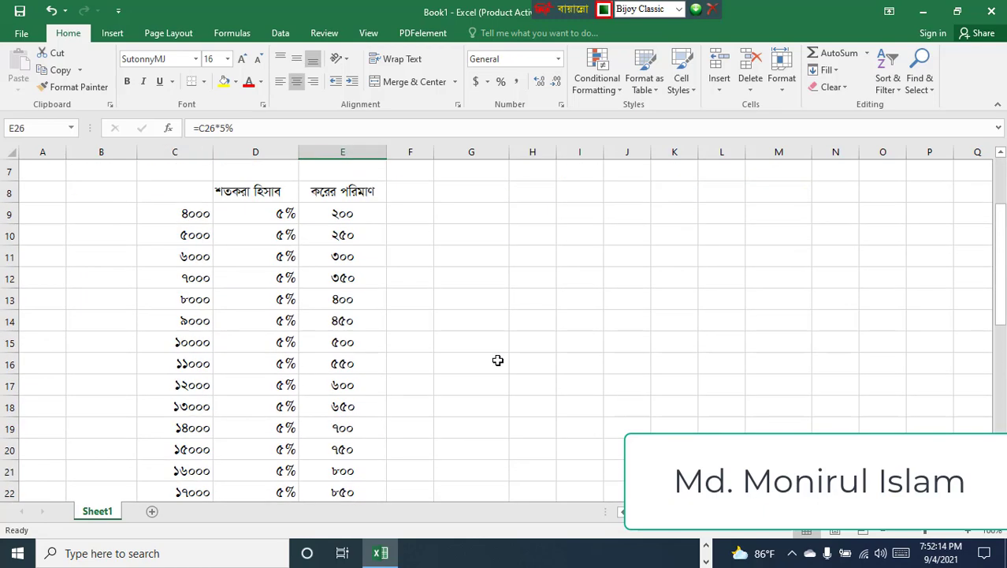
pyautogui.scroll(1, 498, 359)
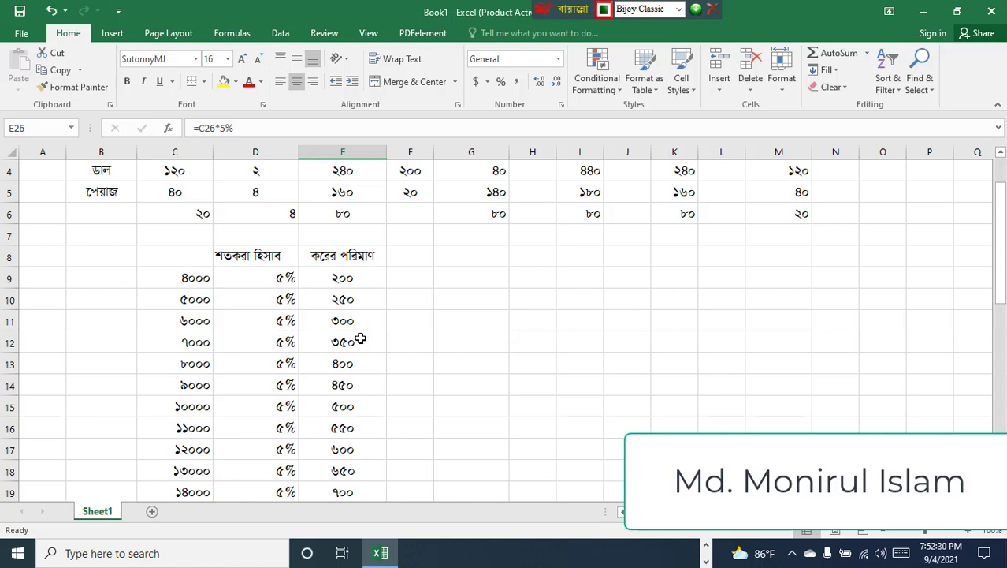
pyautogui.click(282, 278)
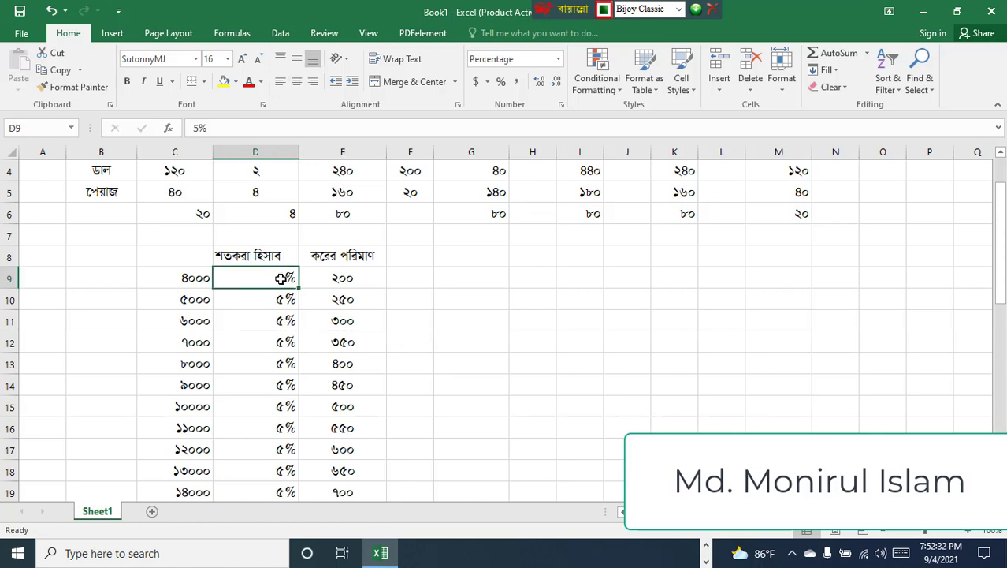
pyautogui.click(197, 281)
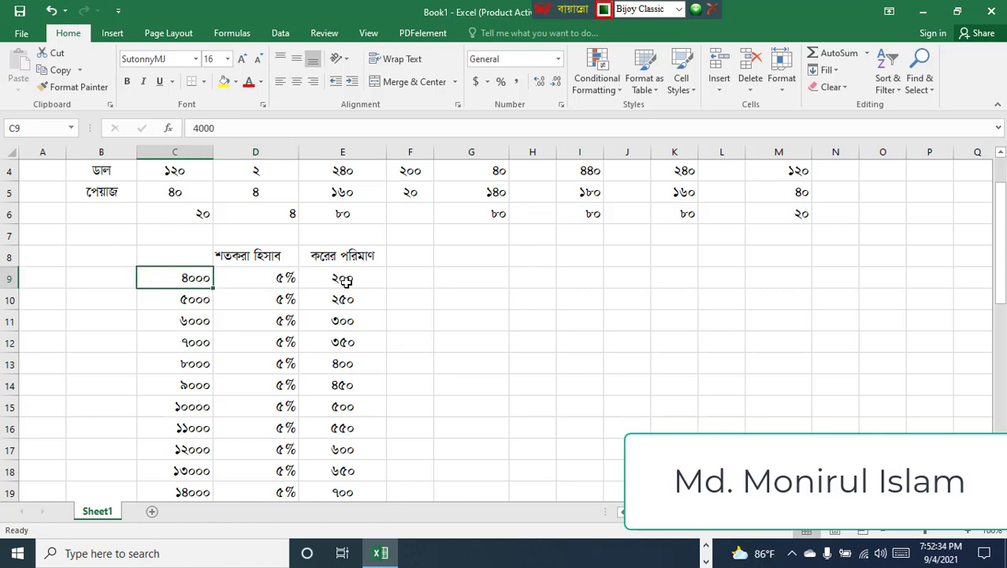
pyautogui.click(339, 279)
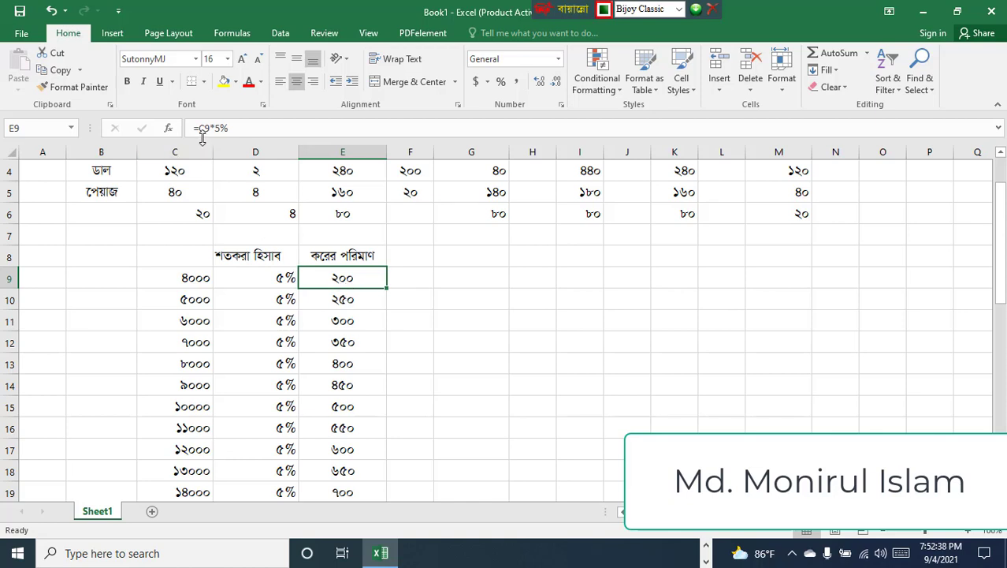
pyautogui.click(189, 279)
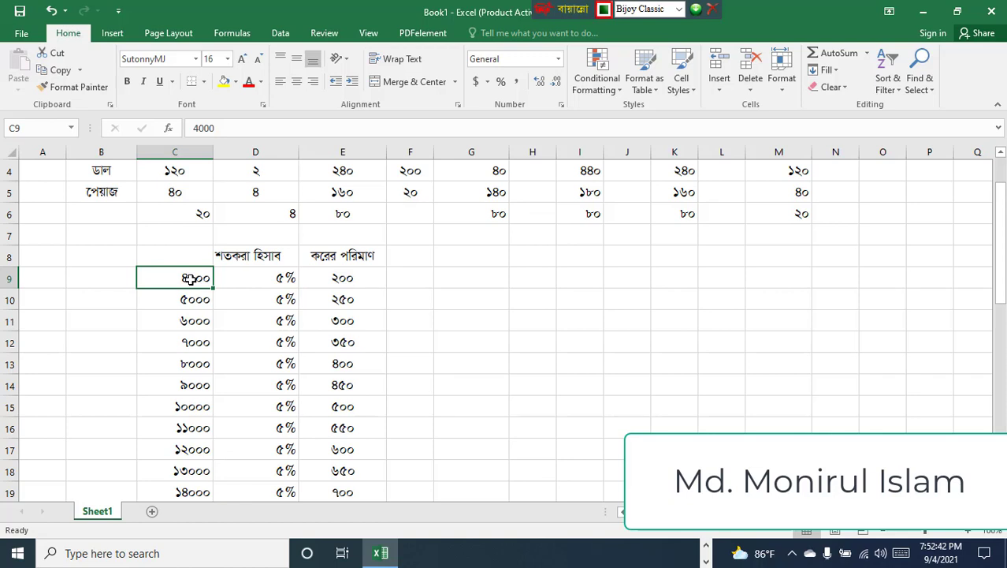
# Change the tax formula in cell E9 to =C9*10%.
pyautogui.click(336, 278)
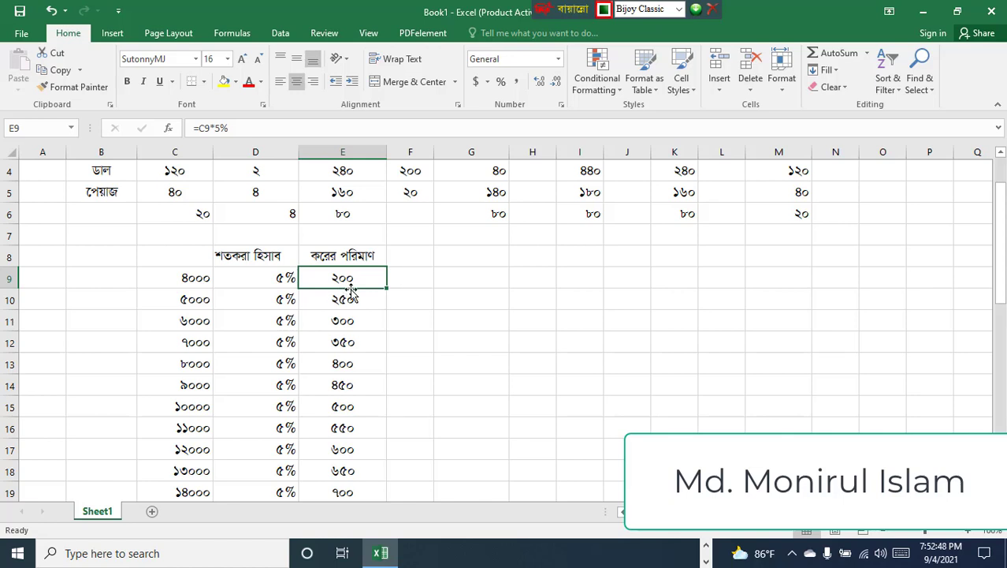
pyautogui.click(223, 128)
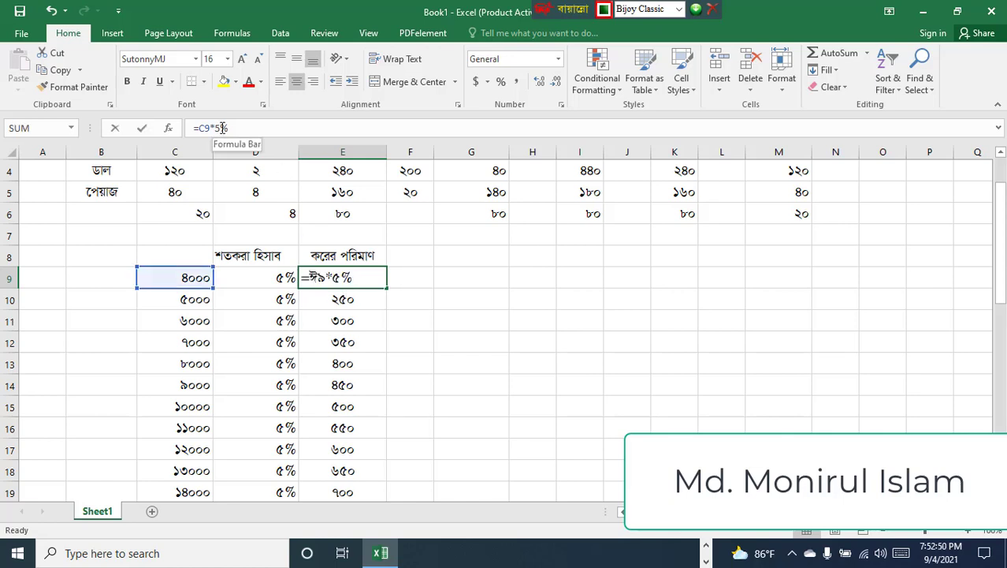
pyautogui.click(216, 128)
pyautogui.write('10')
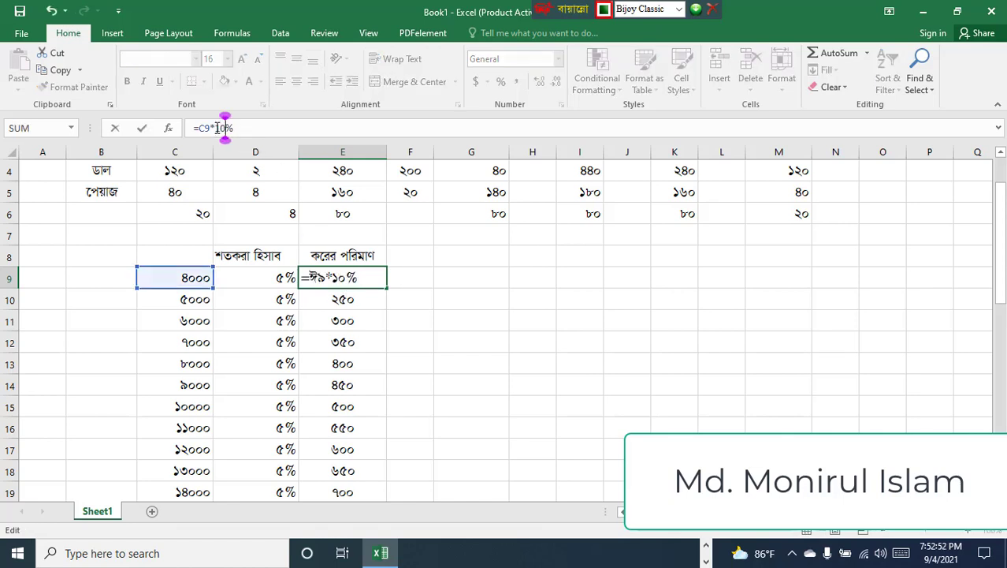
pyautogui.click(272, 129)
pyautogui.press('Return')
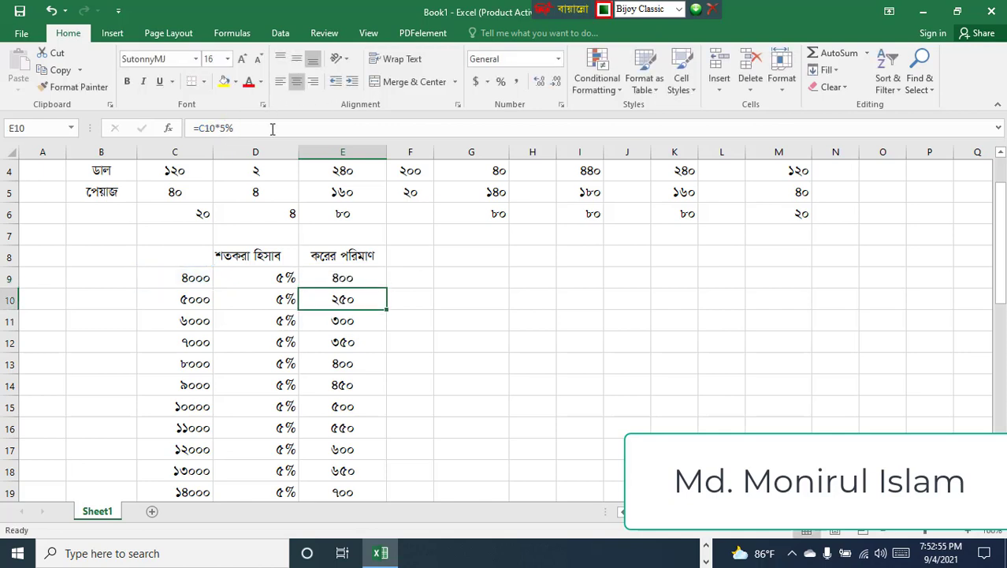
# Fill the =C9*10% formula from cell E9 down to cell E40.
pyautogui.click(346, 276)
pyautogui.moveTo(388, 322); pyautogui.dragTo(418, 471)
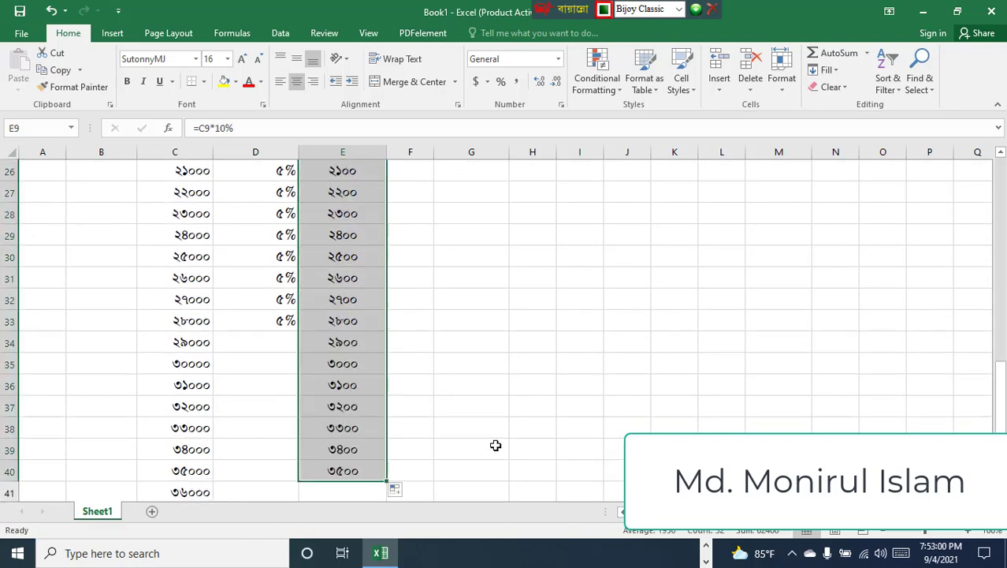
pyautogui.scroll(8, 495, 439)
pyautogui.scroll(-2, 339, 360)
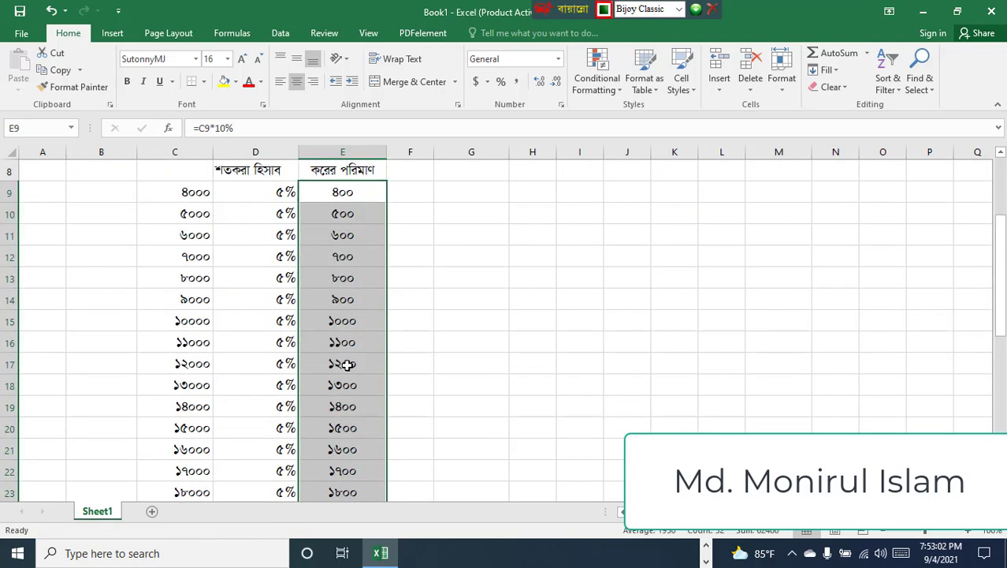
pyautogui.scroll(2, 378, 323)
# Set the percentage rate in cell D9 to 10%.
pyautogui.click(281, 324)
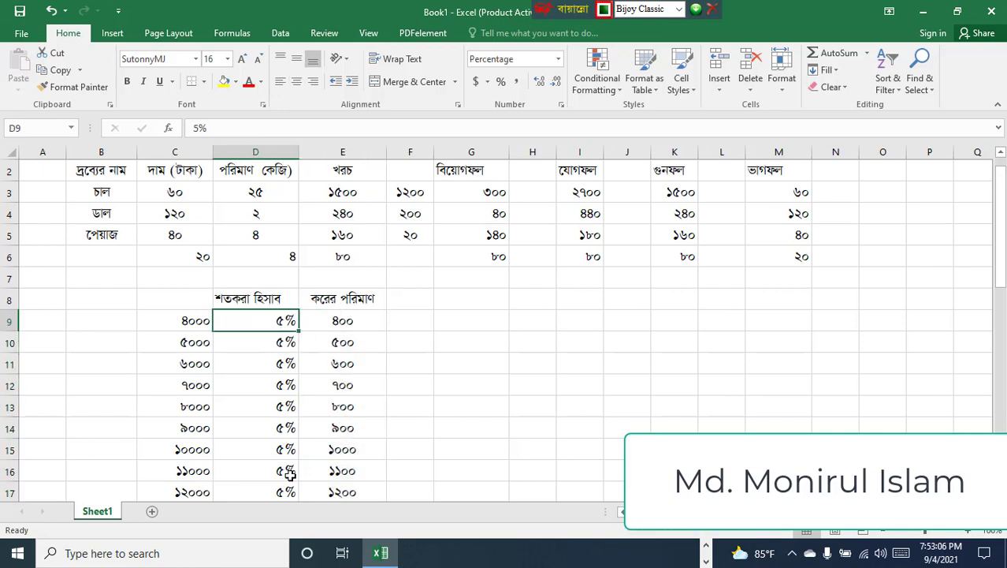
pyautogui.doubleClick(281, 329)
pyautogui.press('Delete')
pyautogui.write('10')
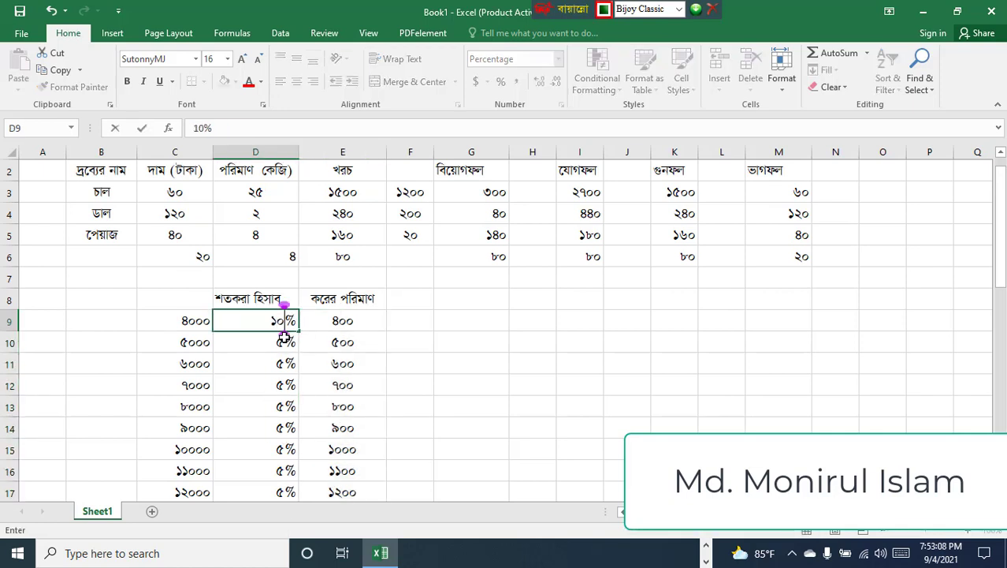
pyautogui.moveTo(468, 376); pyautogui.dragTo(454, 367)
# Fill the 10% rate from cell D9 down to cell D39.
pyautogui.click(287, 324)
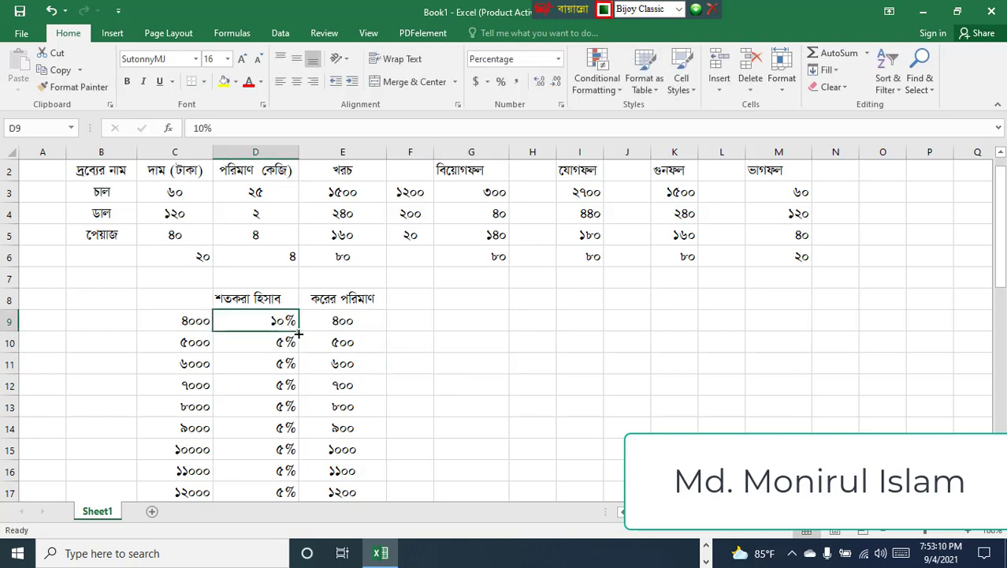
pyautogui.moveTo(297, 330); pyautogui.dragTo(284, 552)
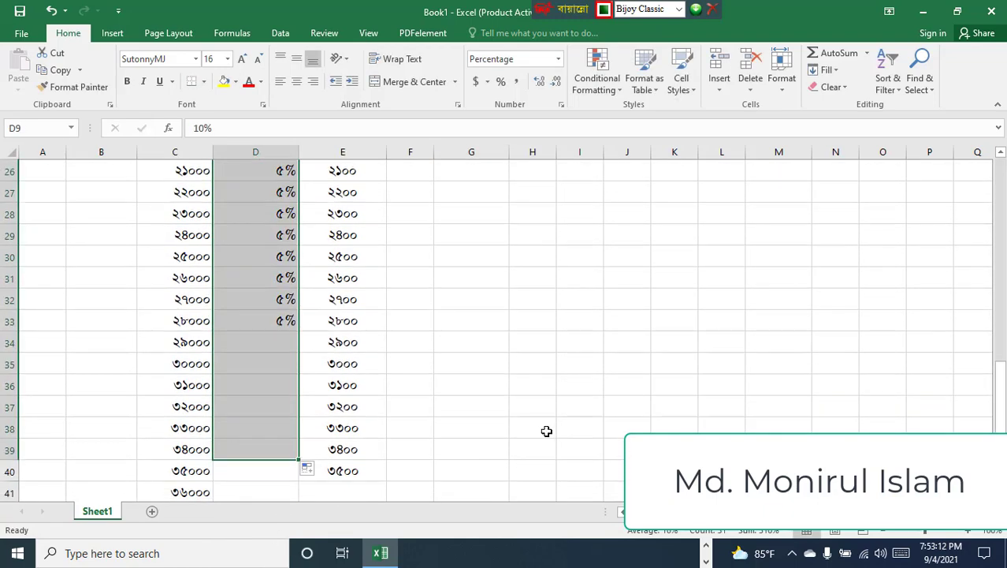
pyautogui.scroll(8, 542, 425)
pyautogui.click(543, 426)
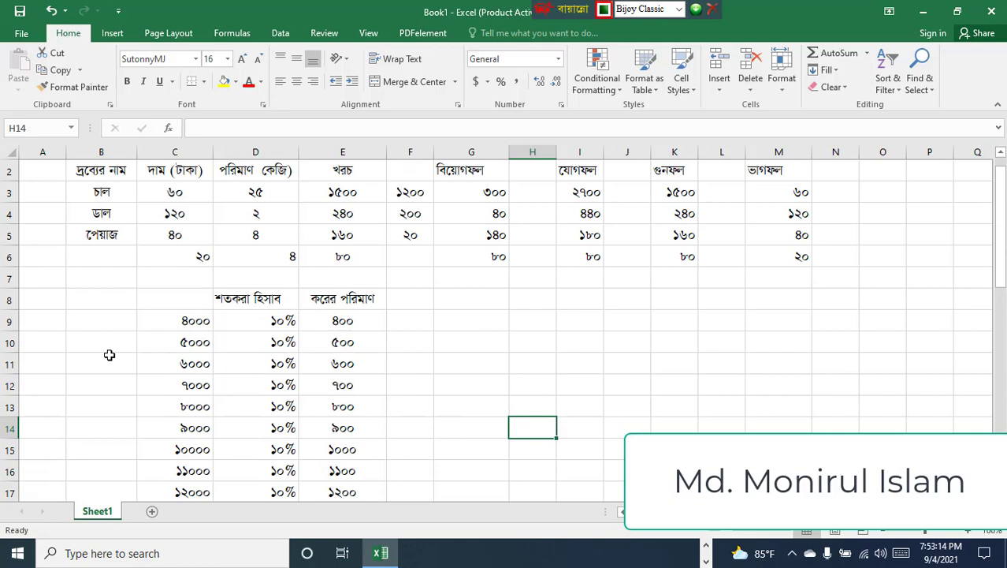
# Examine the amounts, rates and tax in rows 9 and 10, and the cost formula in cell E3.
pyautogui.click(186, 321)
pyautogui.click(261, 325)
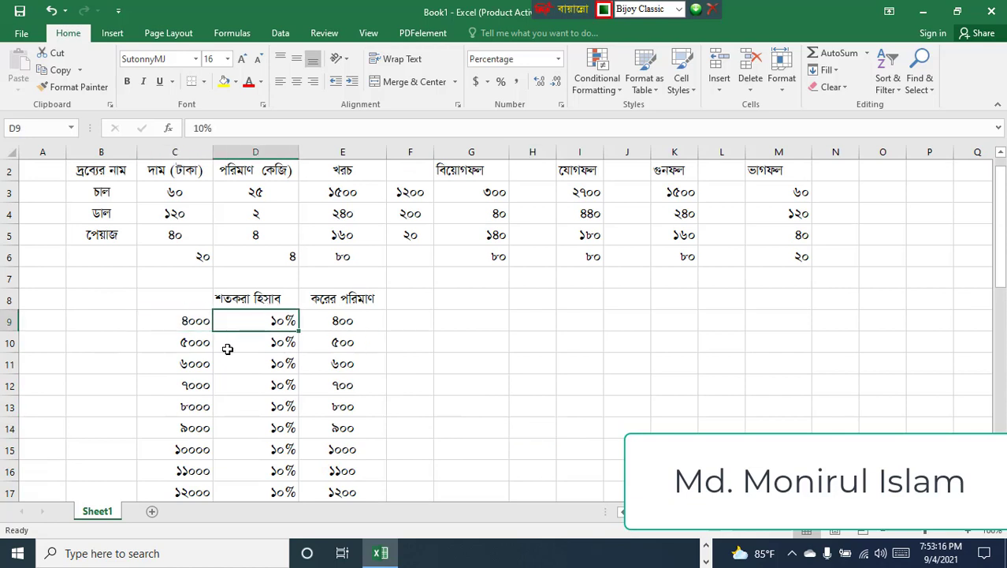
pyautogui.click(200, 349)
pyautogui.click(258, 348)
pyautogui.click(347, 347)
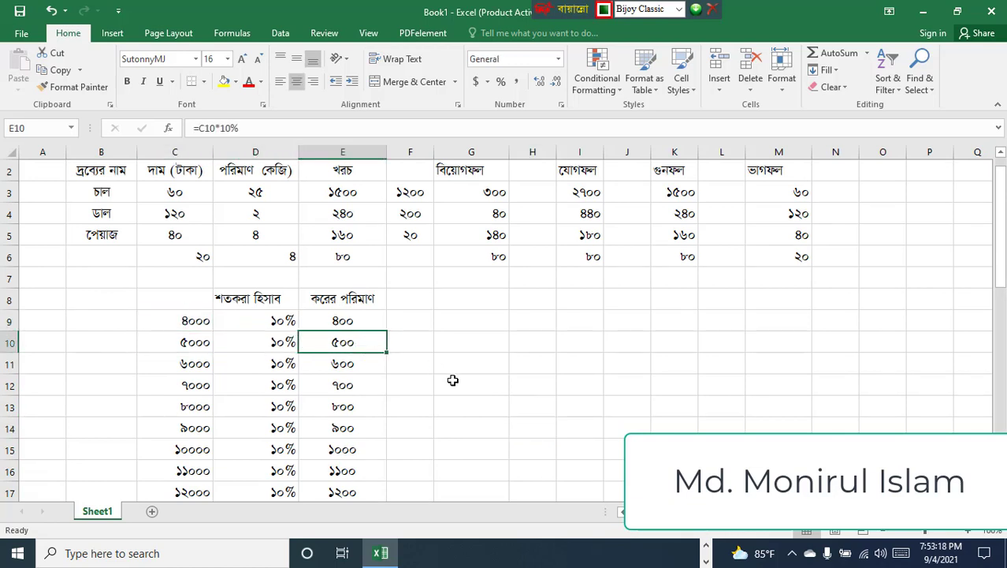
pyautogui.scroll(-1, 436, 412)
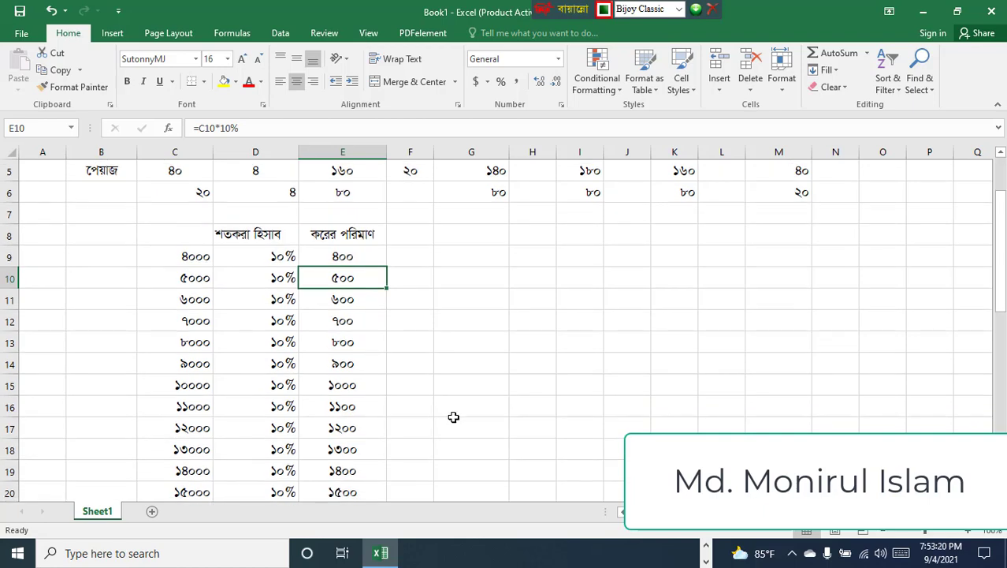
pyautogui.scroll(2, 448, 411)
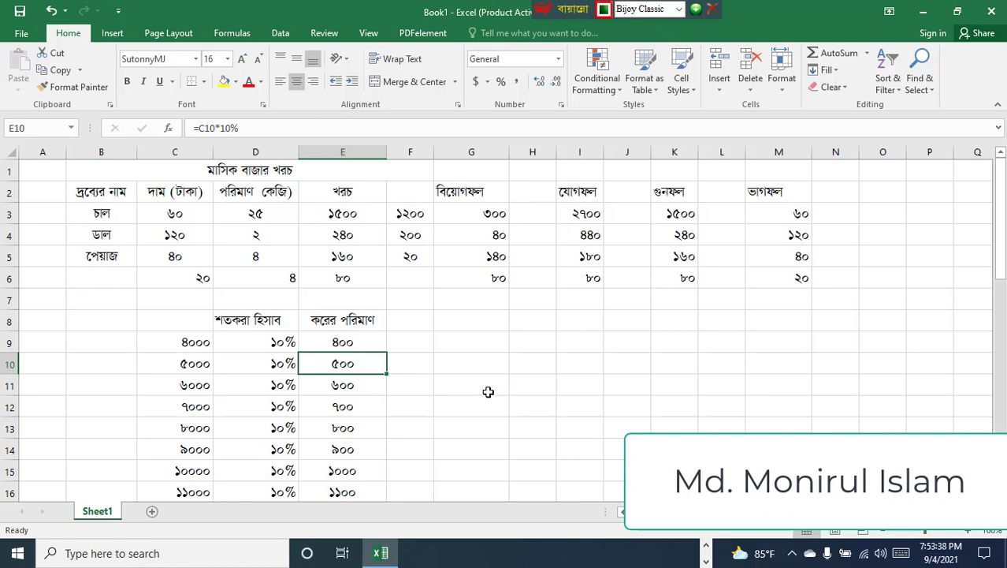
pyautogui.scroll(-1, 488, 392)
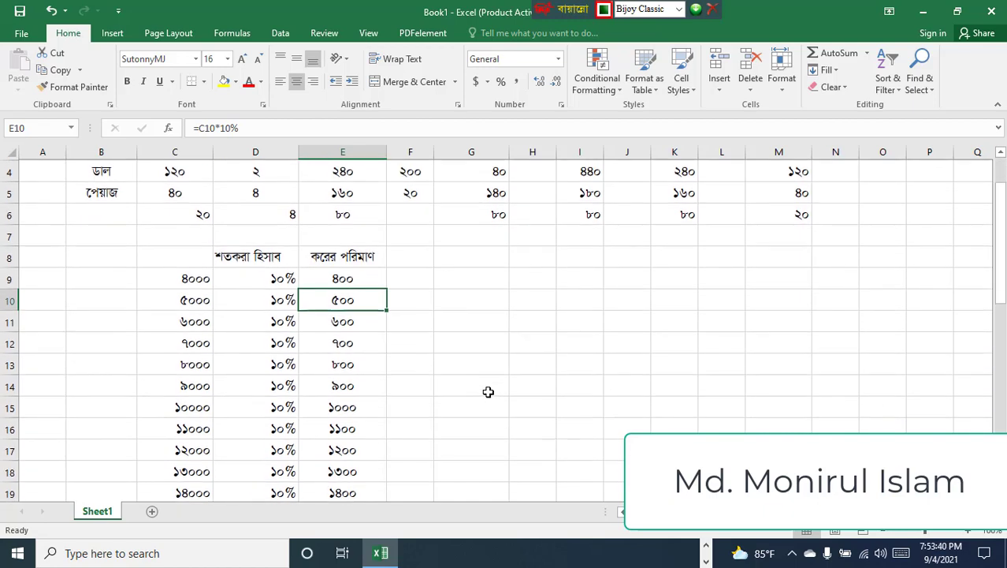
pyautogui.scroll(1, 487, 392)
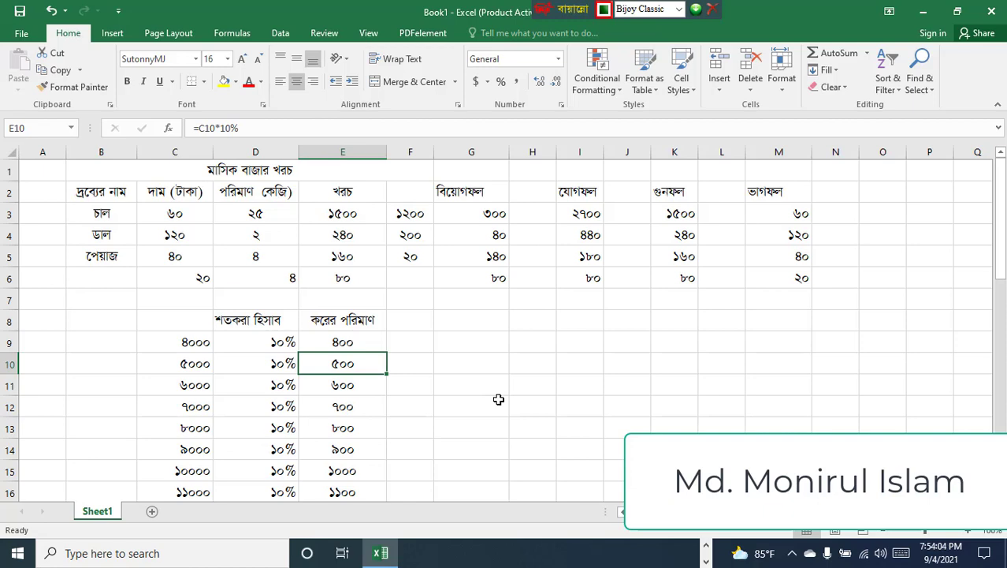
pyautogui.scroll(-1, 500, 399)
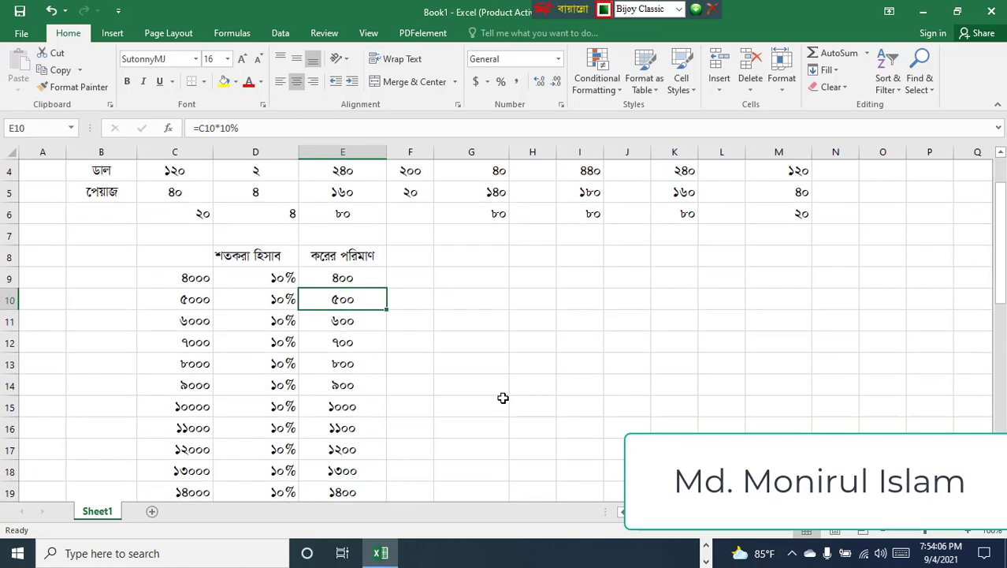
pyautogui.scroll(1, 502, 398)
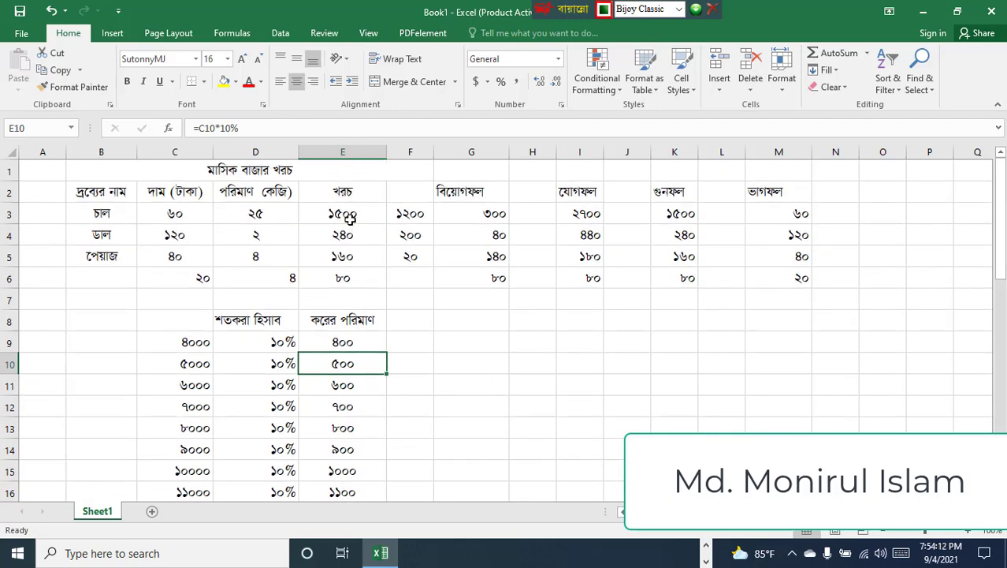
pyautogui.click(350, 220)
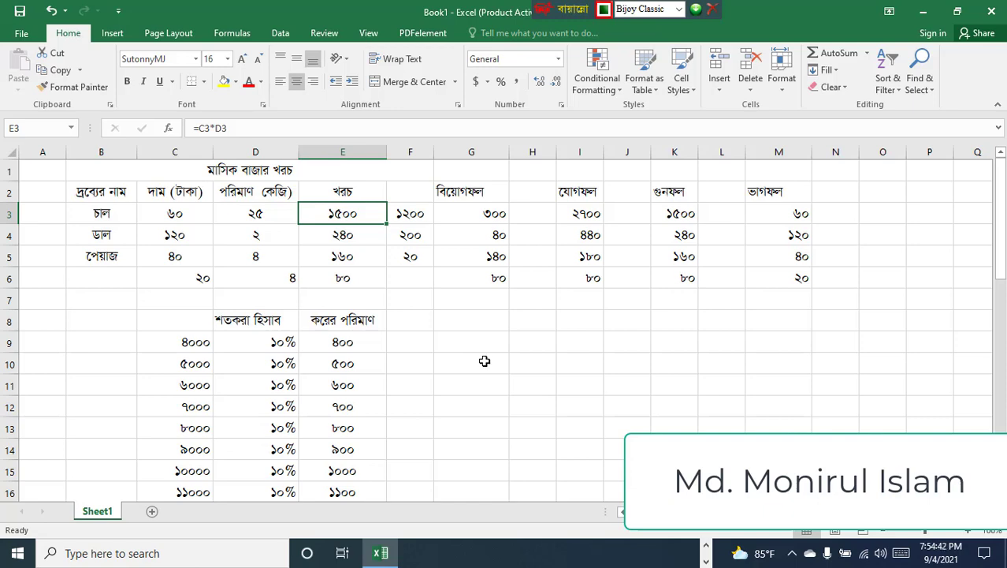
pyautogui.scroll(-1, 485, 361)
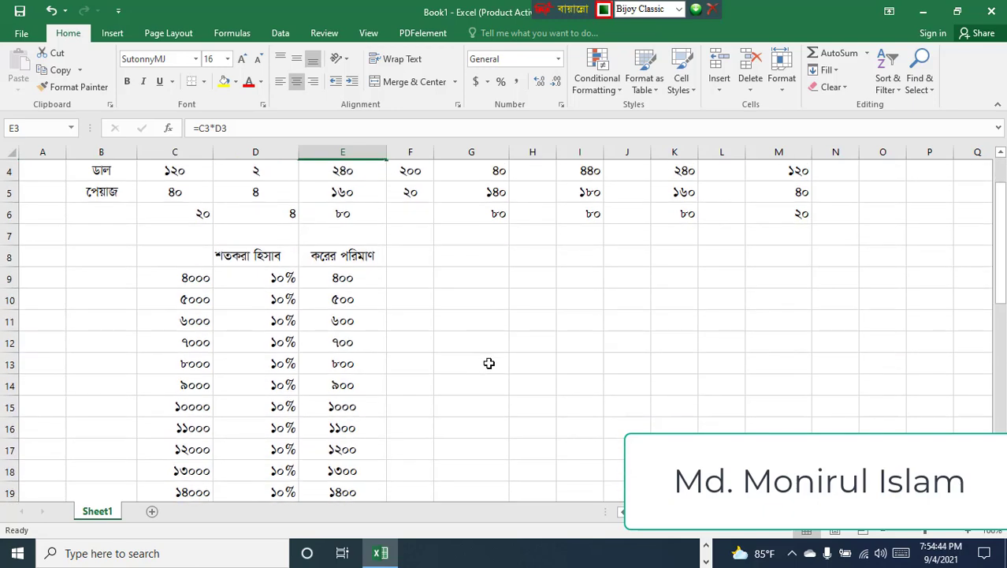
pyautogui.scroll(1, 495, 363)
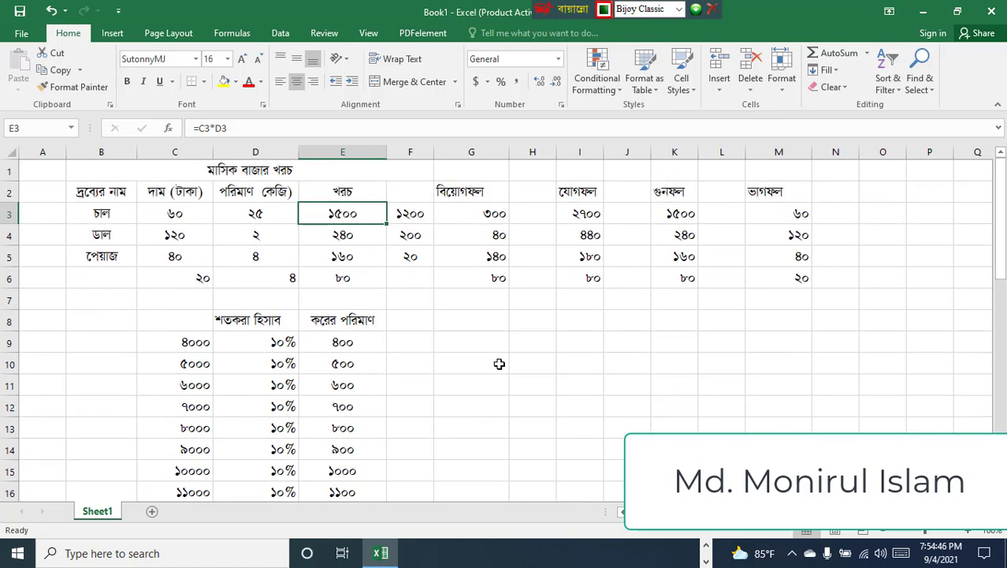